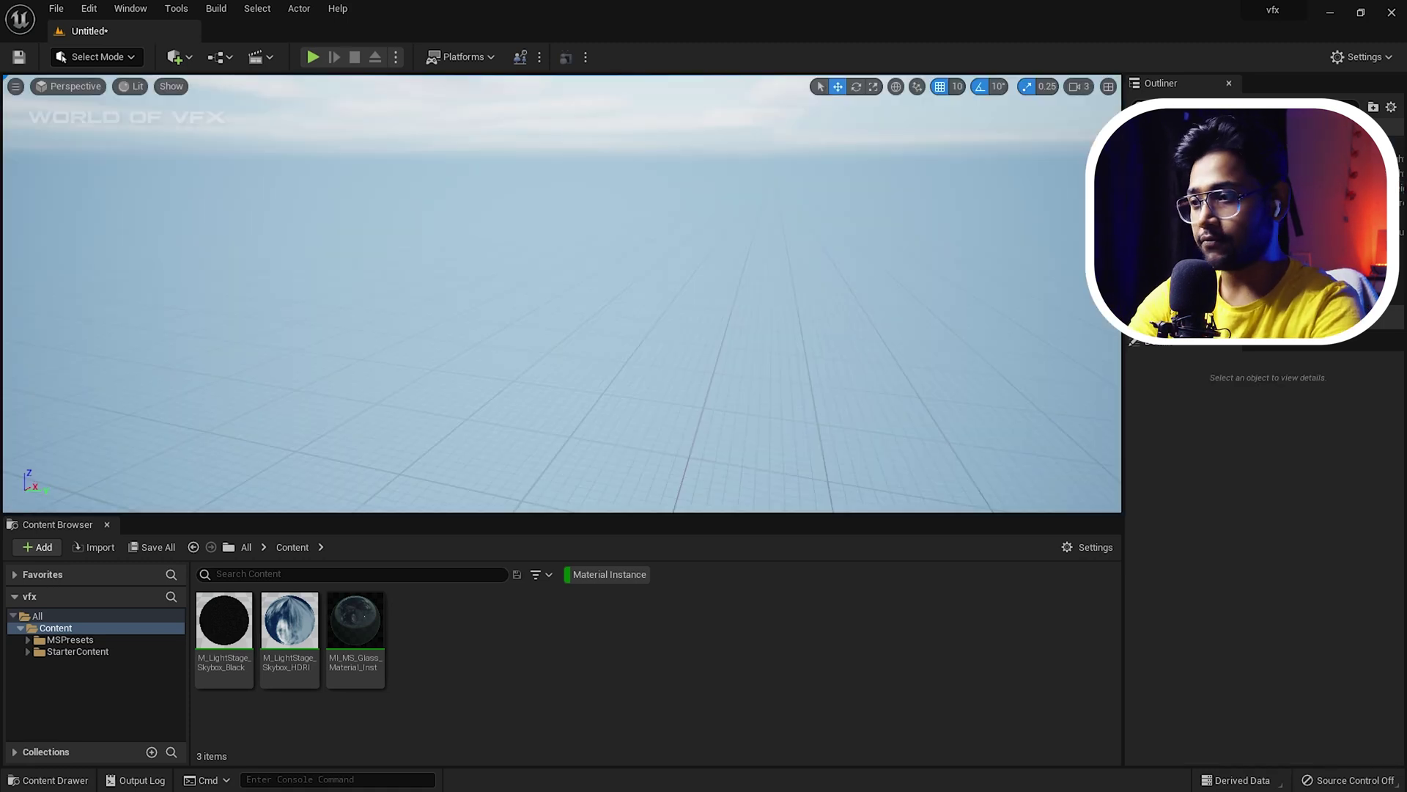
# Step: Search the plugins for "model" to check whether Modeling Tools Editor Mode is enabled
pyautogui.click(96, 56)
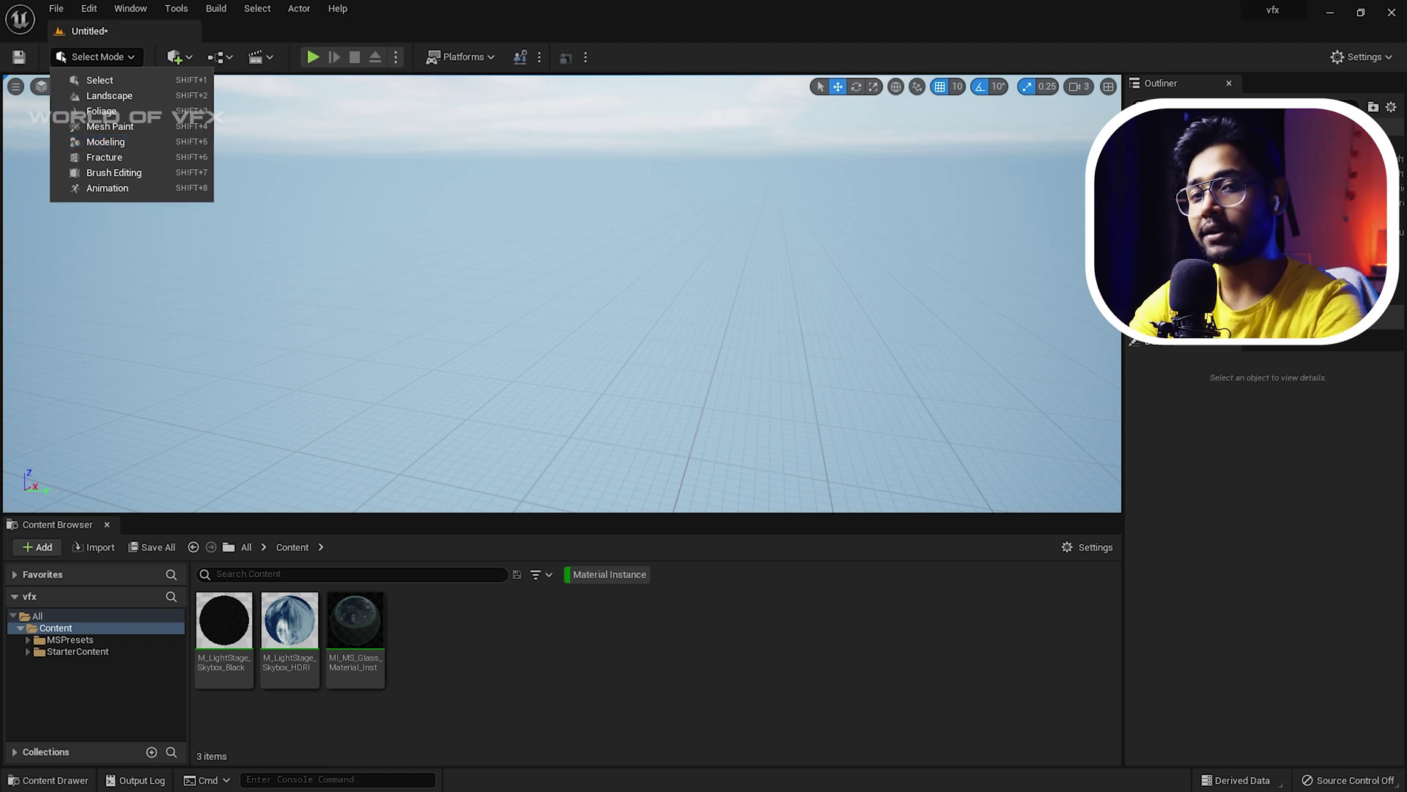
pyautogui.click(89, 9)
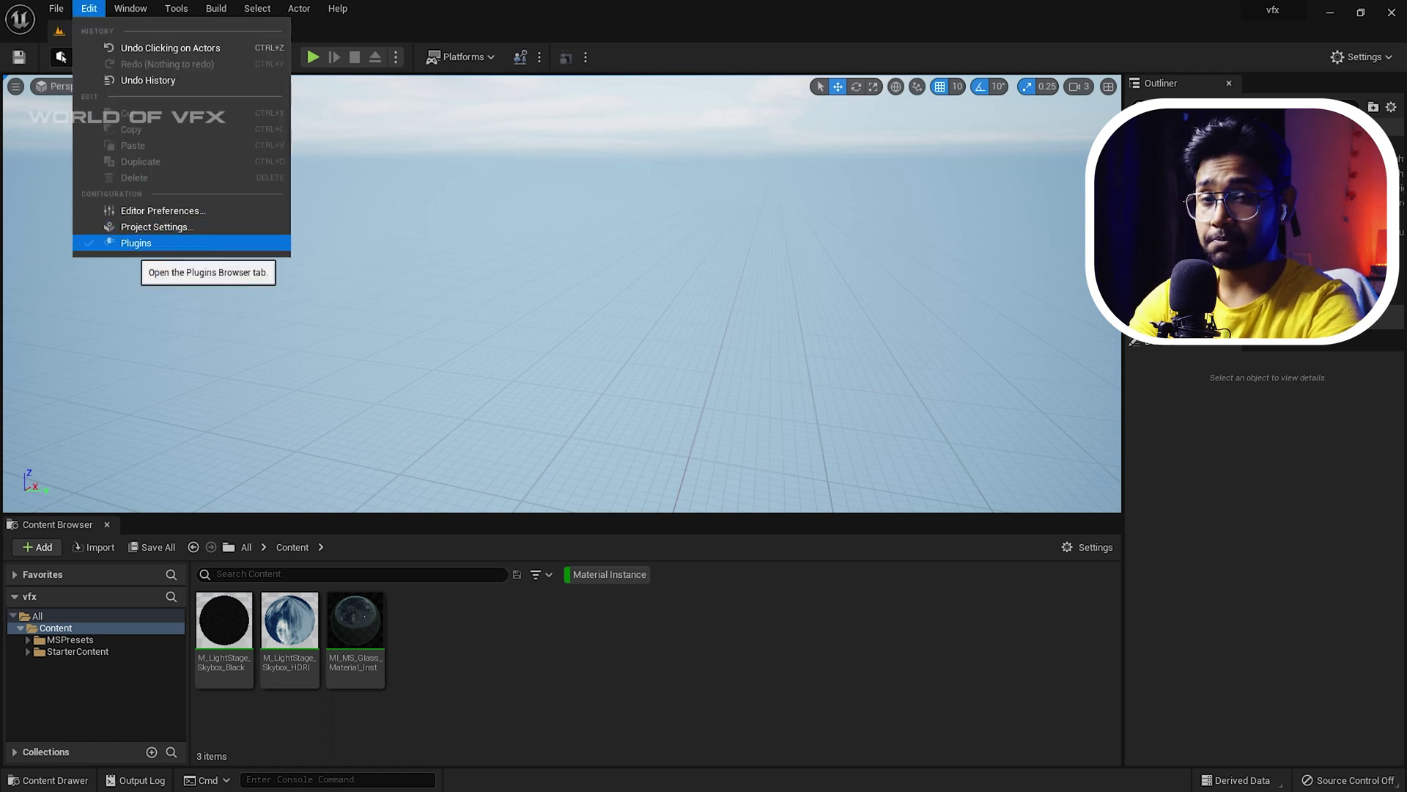
pyautogui.click(135, 243)
pyautogui.write('model')
pyautogui.scroll(-1, 818, 440)
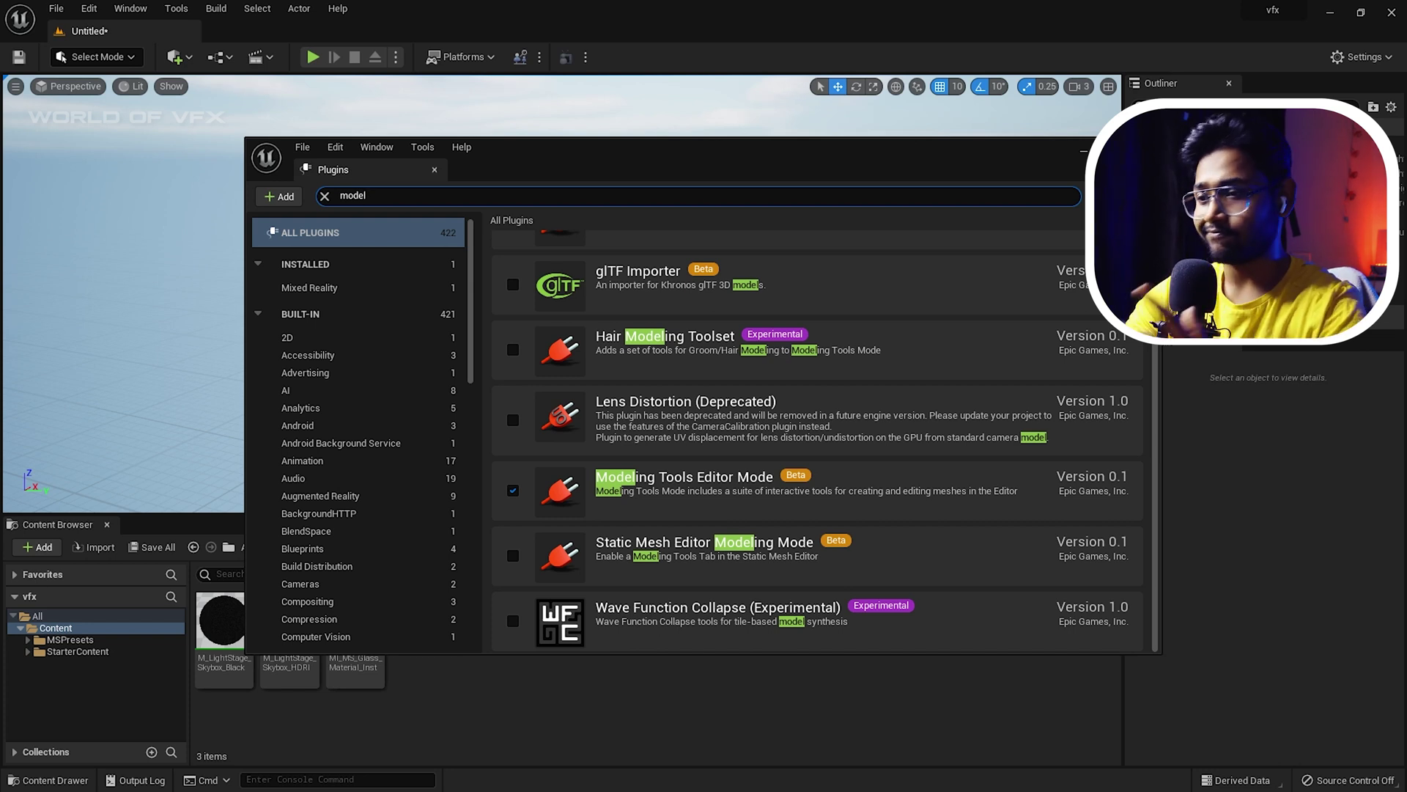
# Step: In Modeling mode, create a rectangle with 150 width subdivisions and 150 depth subdivisions and place it on the ground grid
pyautogui.click(95, 56)
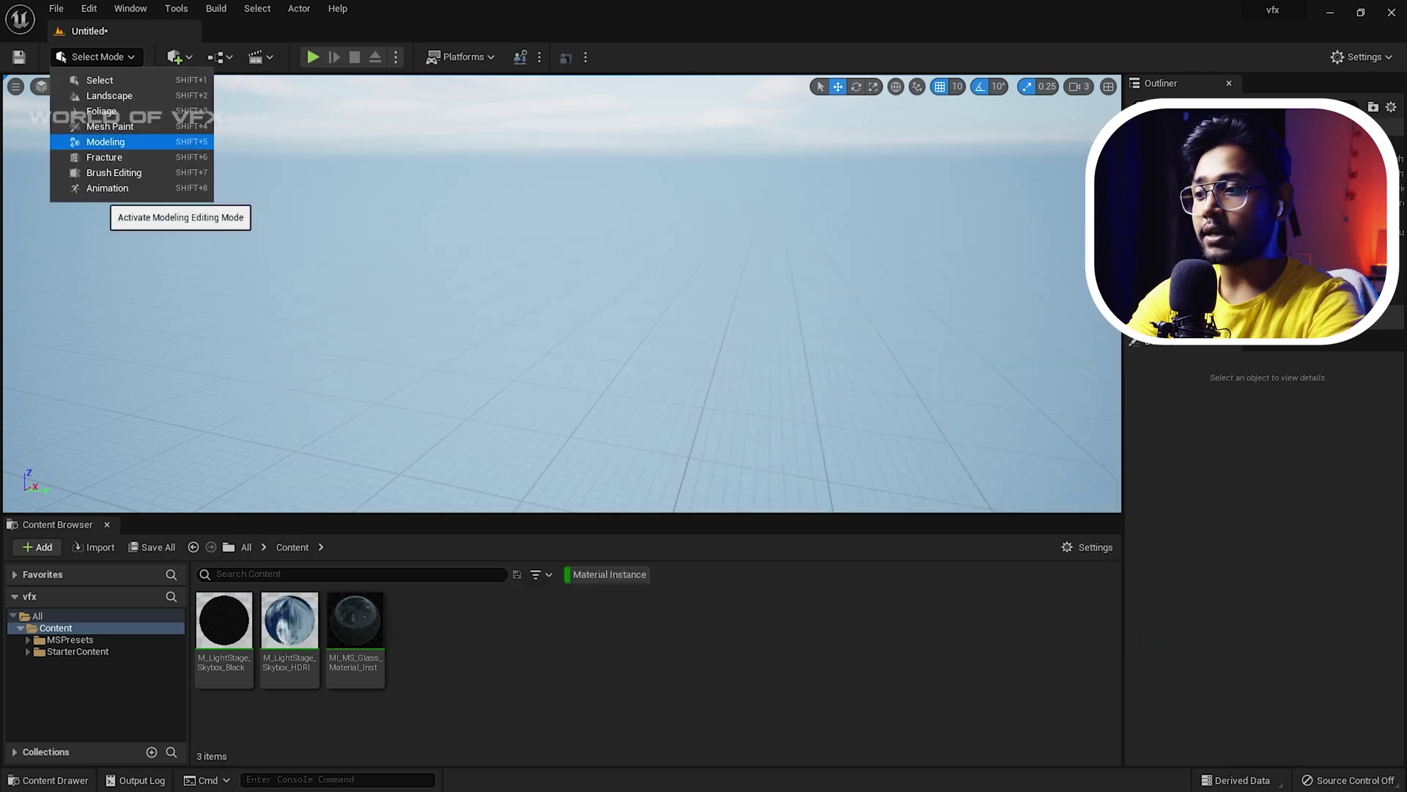
pyautogui.click(99, 143)
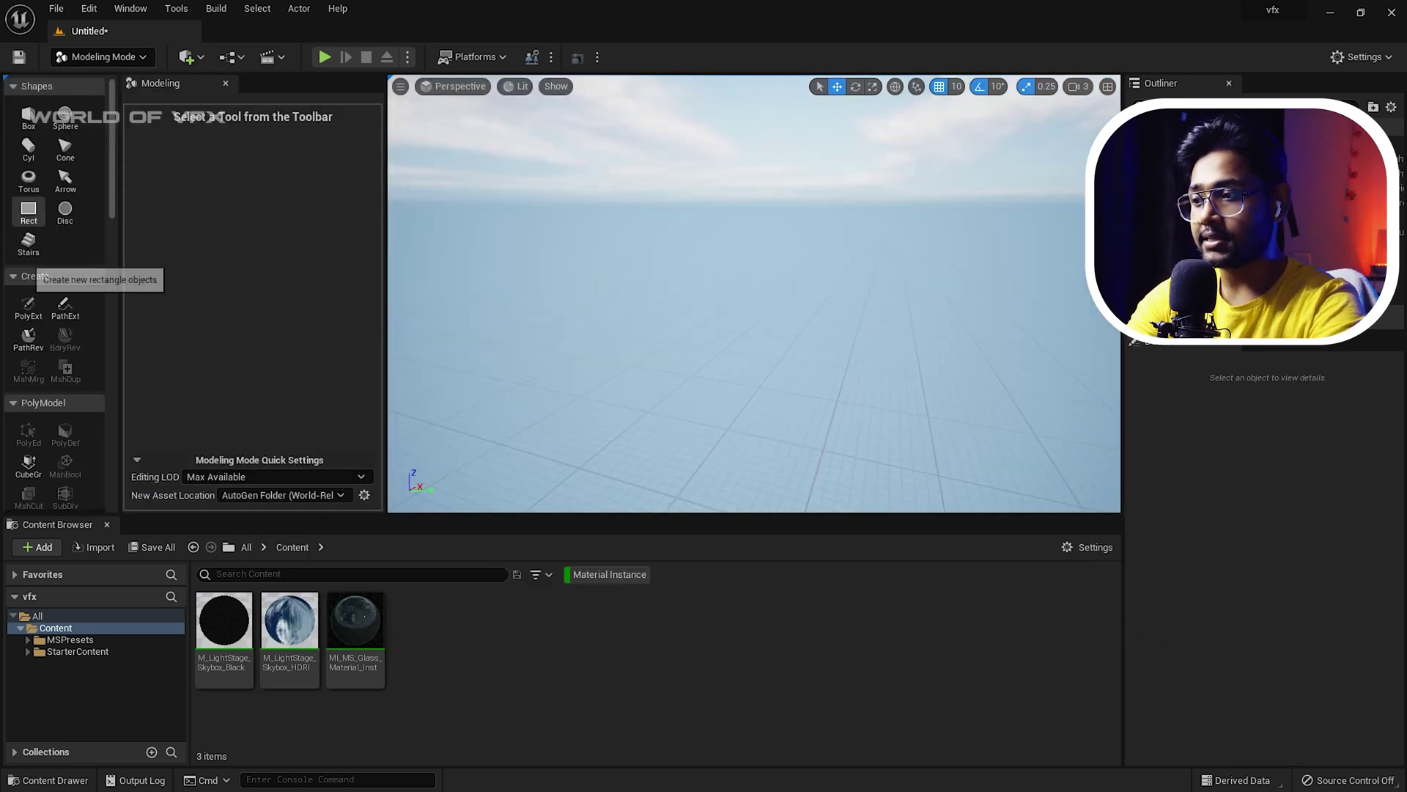
pyautogui.click(29, 211)
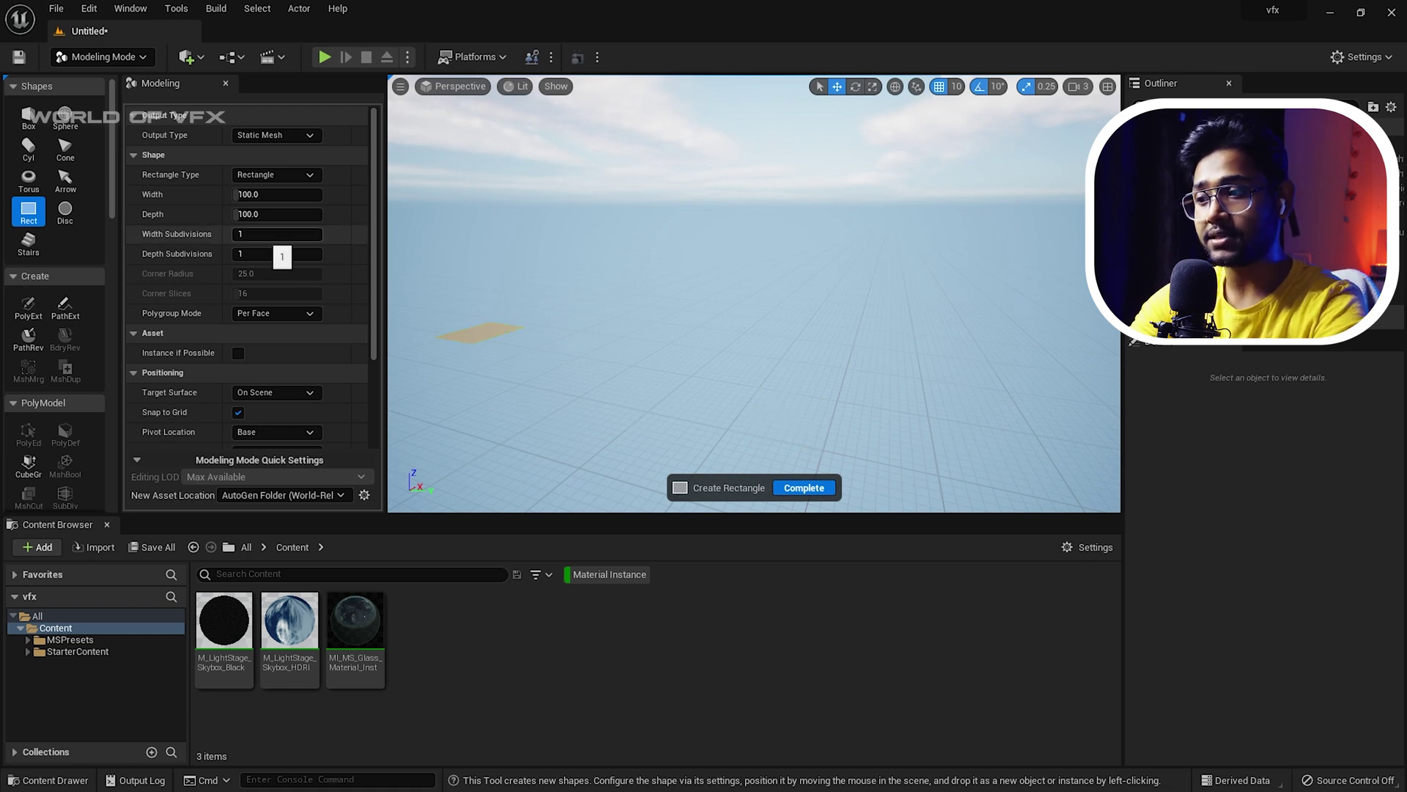
pyautogui.click(277, 234)
pyautogui.write('150')
pyautogui.press('Tab')
pyautogui.write('150')
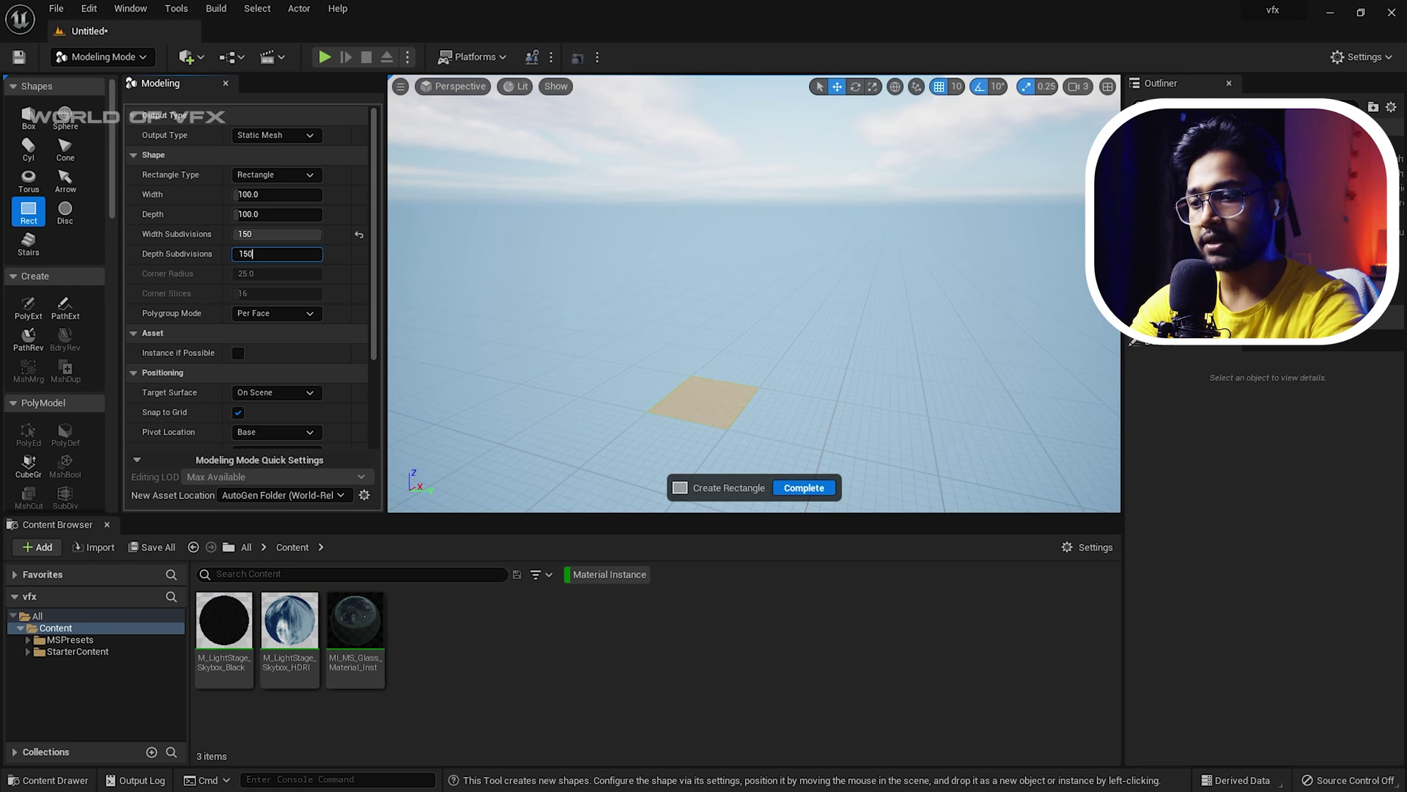
pyautogui.click(704, 402)
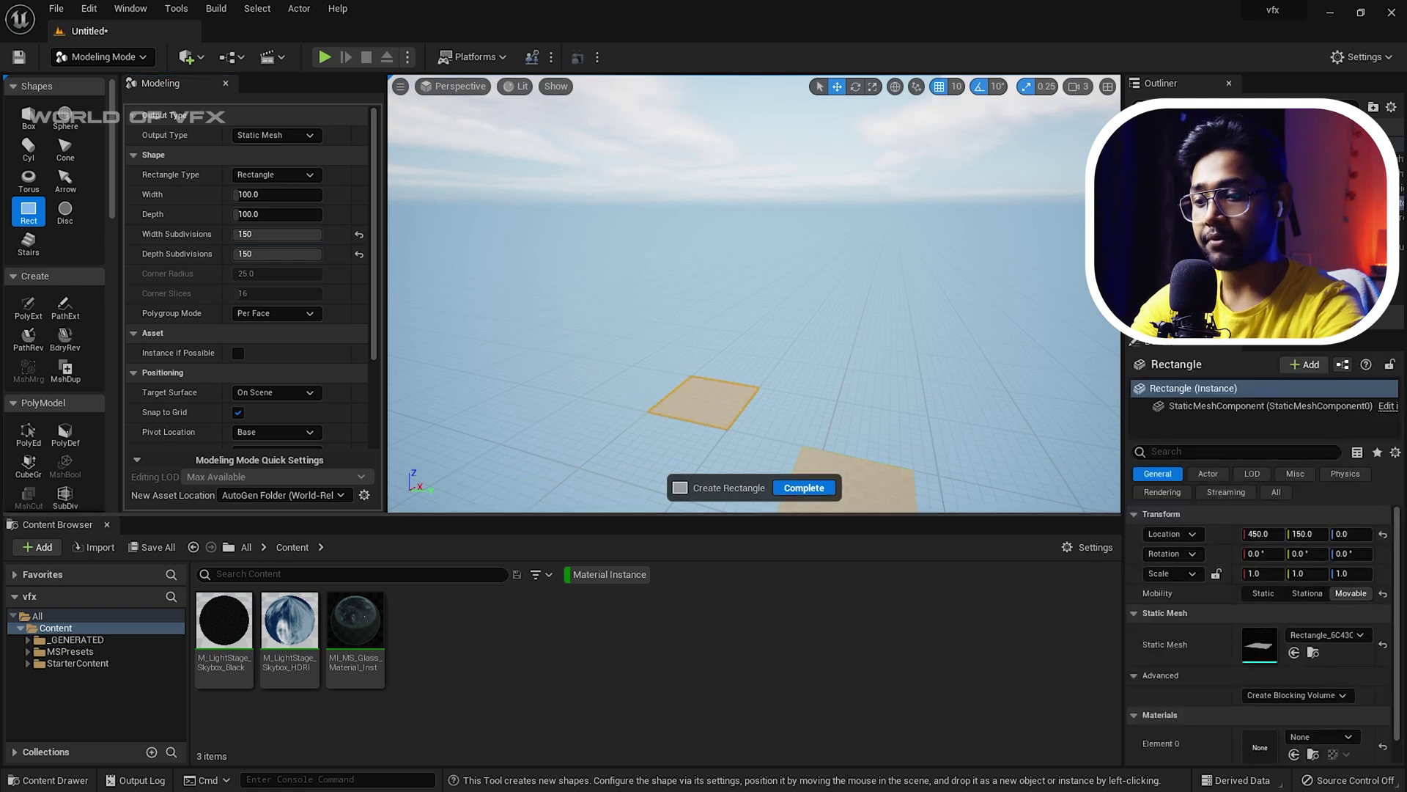
pyautogui.click(804, 488)
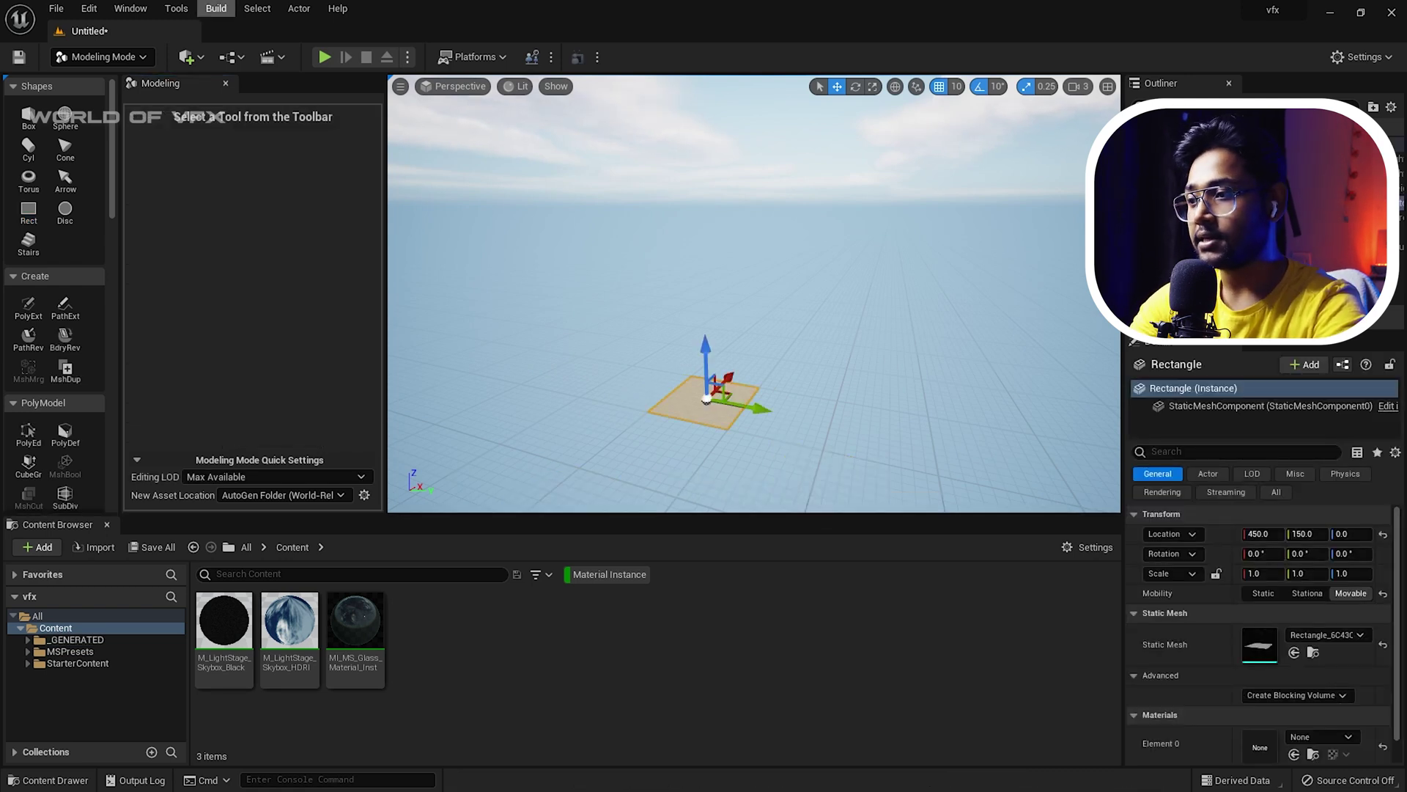
# Step: Return to Select mode and scale the rectangle uniformly to 10 with the scale axes locked together
pyautogui.click(103, 56)
pyautogui.click(95, 81)
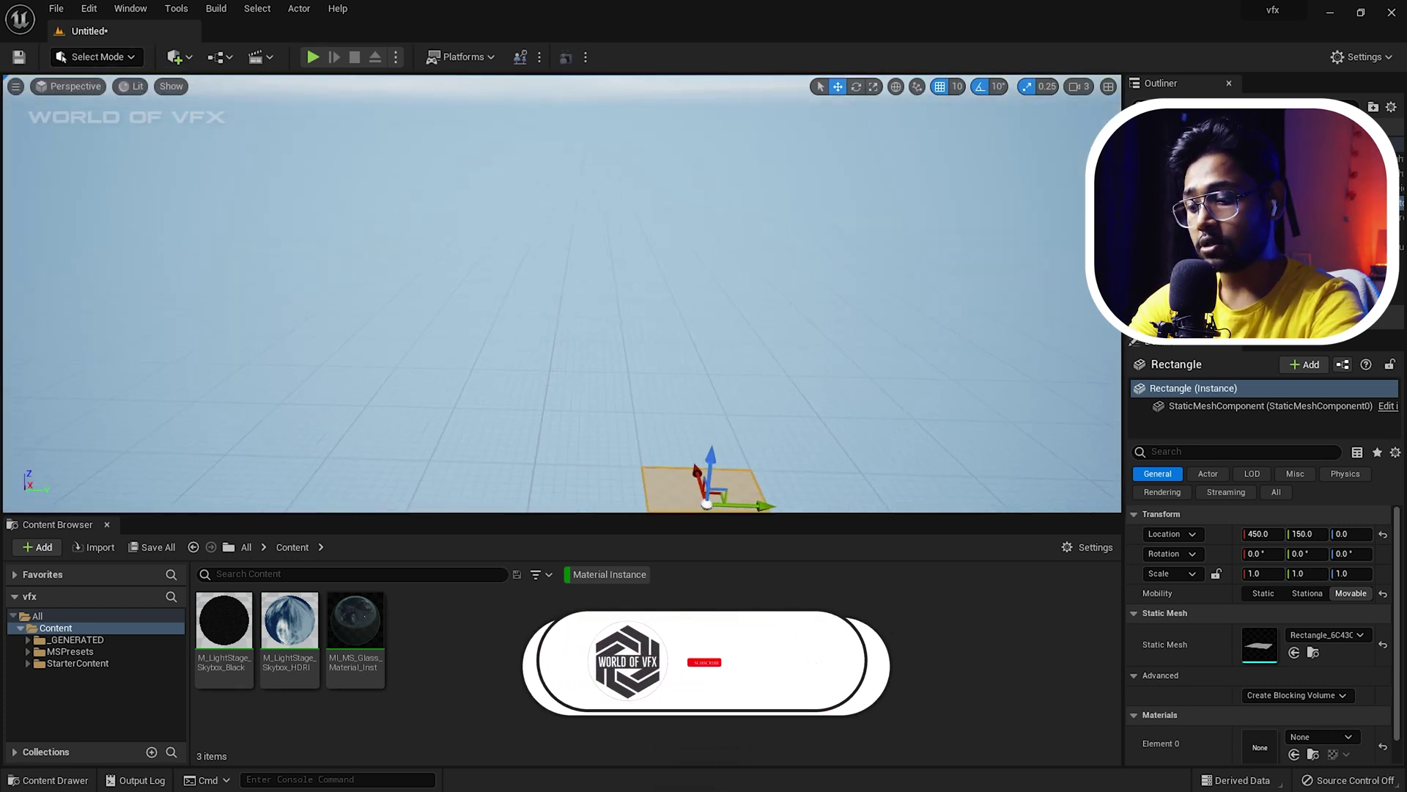
pyautogui.press('f')
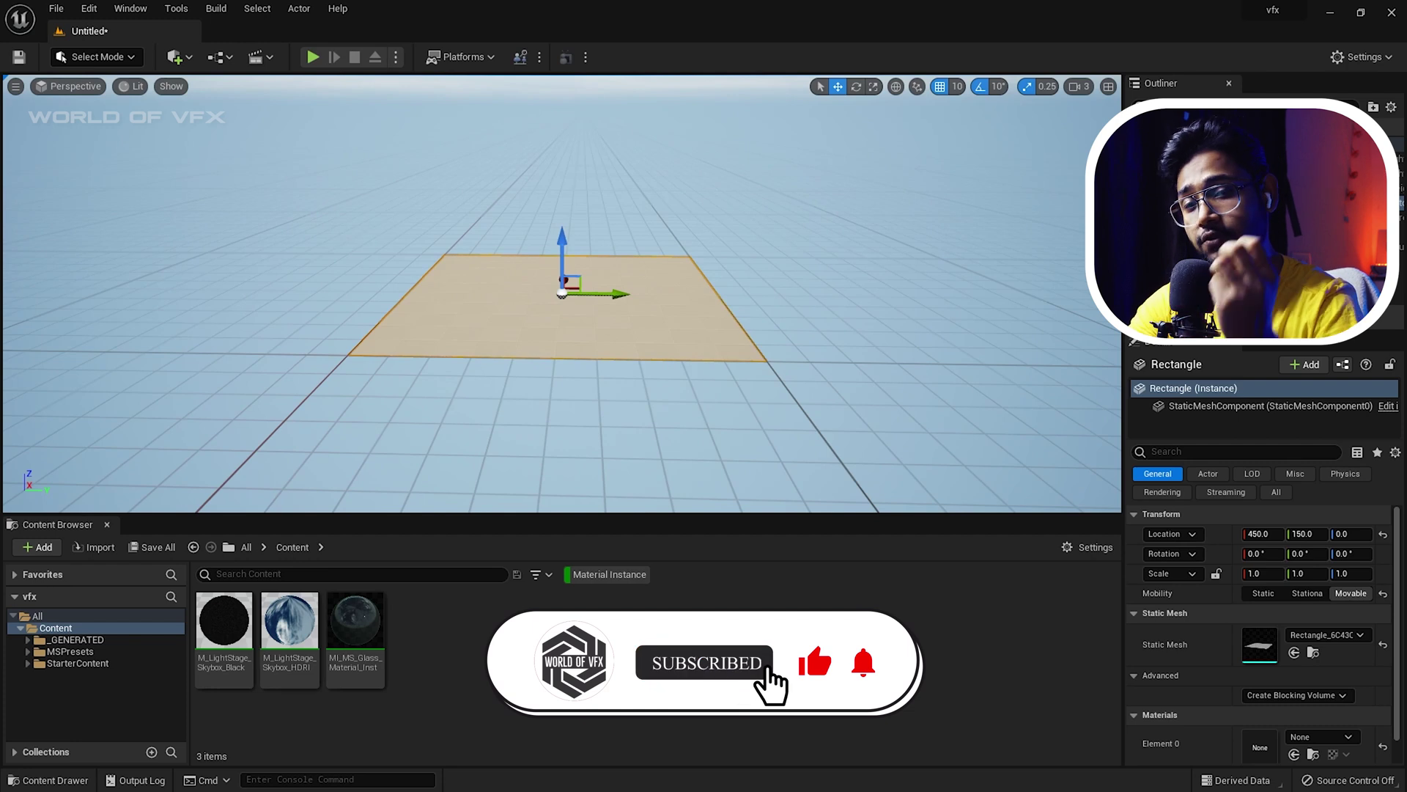
pyautogui.keyDown('alt'); pyautogui.moveTo(561, 329); pyautogui.dragTo(667, 341); pyautogui.keyUp('alt')
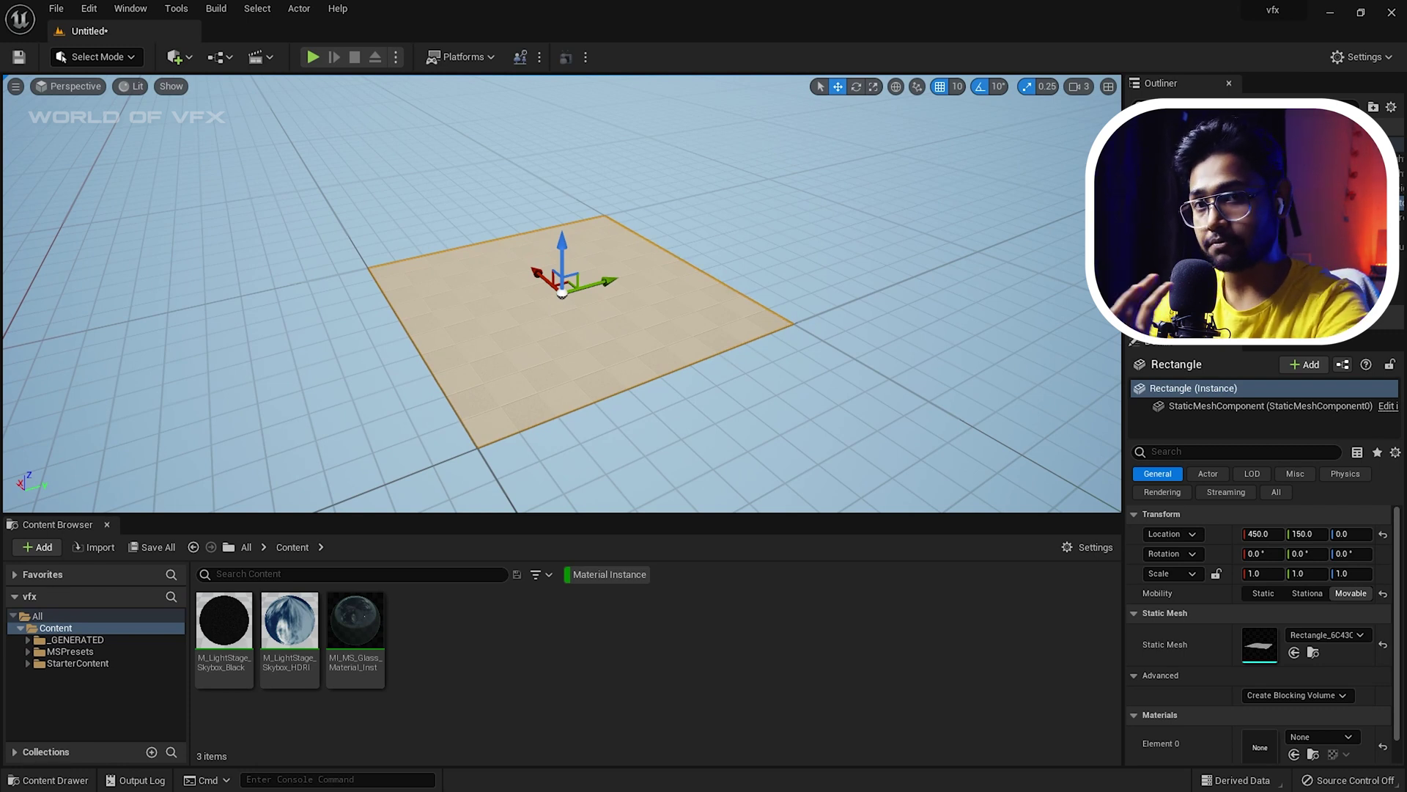
pyautogui.click(1260, 573)
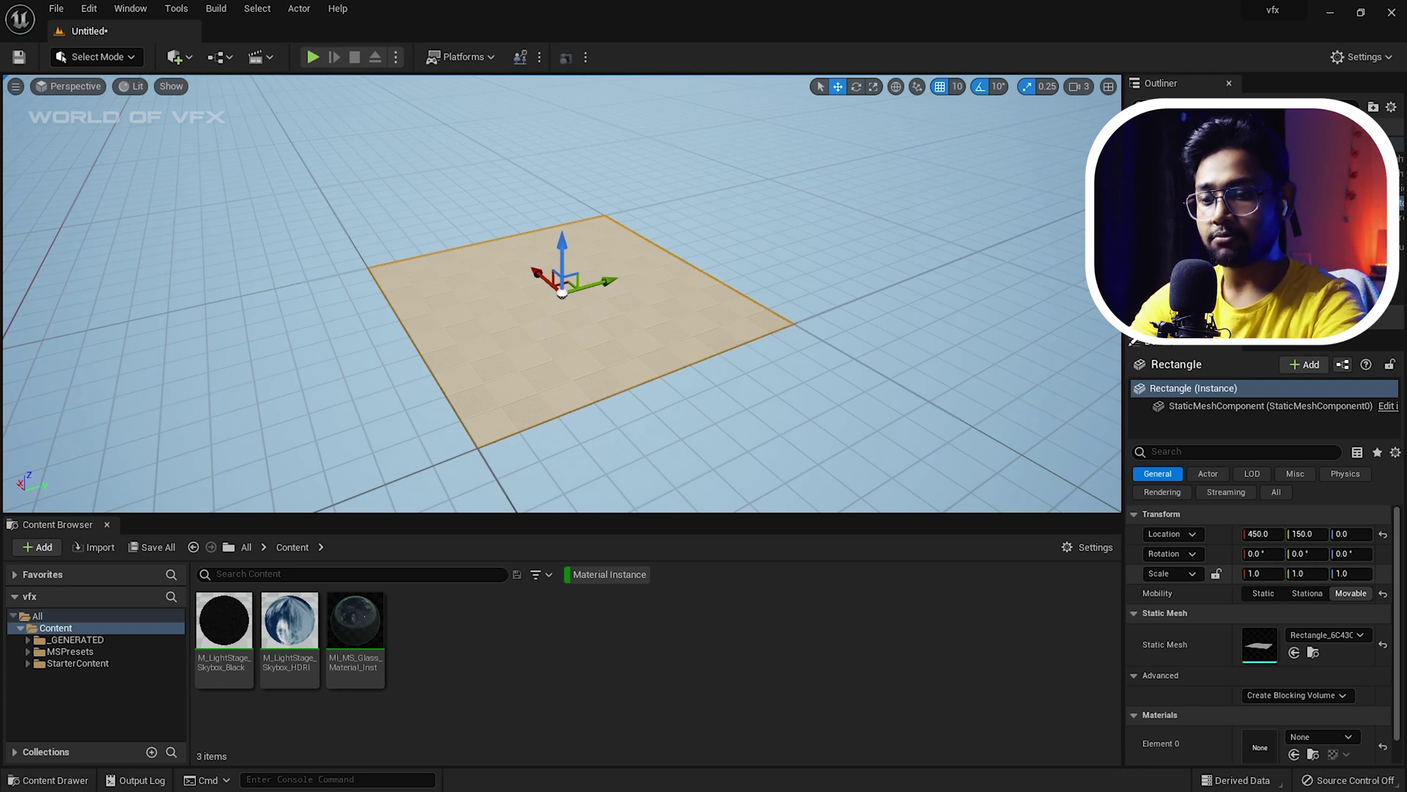
pyautogui.click(1216, 573)
pyautogui.write('10')
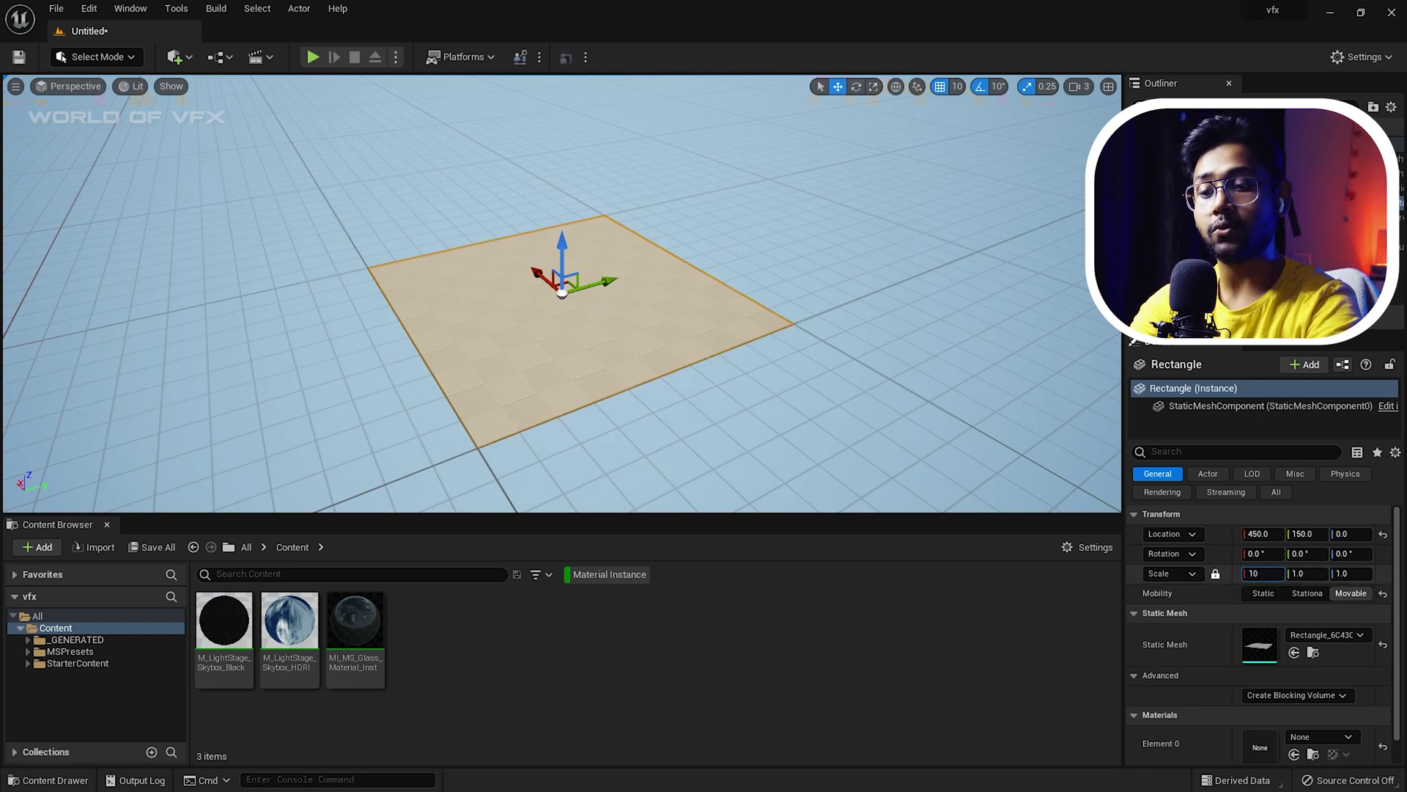
pyautogui.press('Return')
pyautogui.scroll(-8, 562, 294)
pyautogui.moveTo(561, 294)
pyautogui.keyDown('alt'); pyautogui.mouseDown()
pyautogui.moveTo(488, 308)
pyautogui.moveTo(546, 297)
pyautogui.mouseUp(); pyautogui.keyUp('alt')
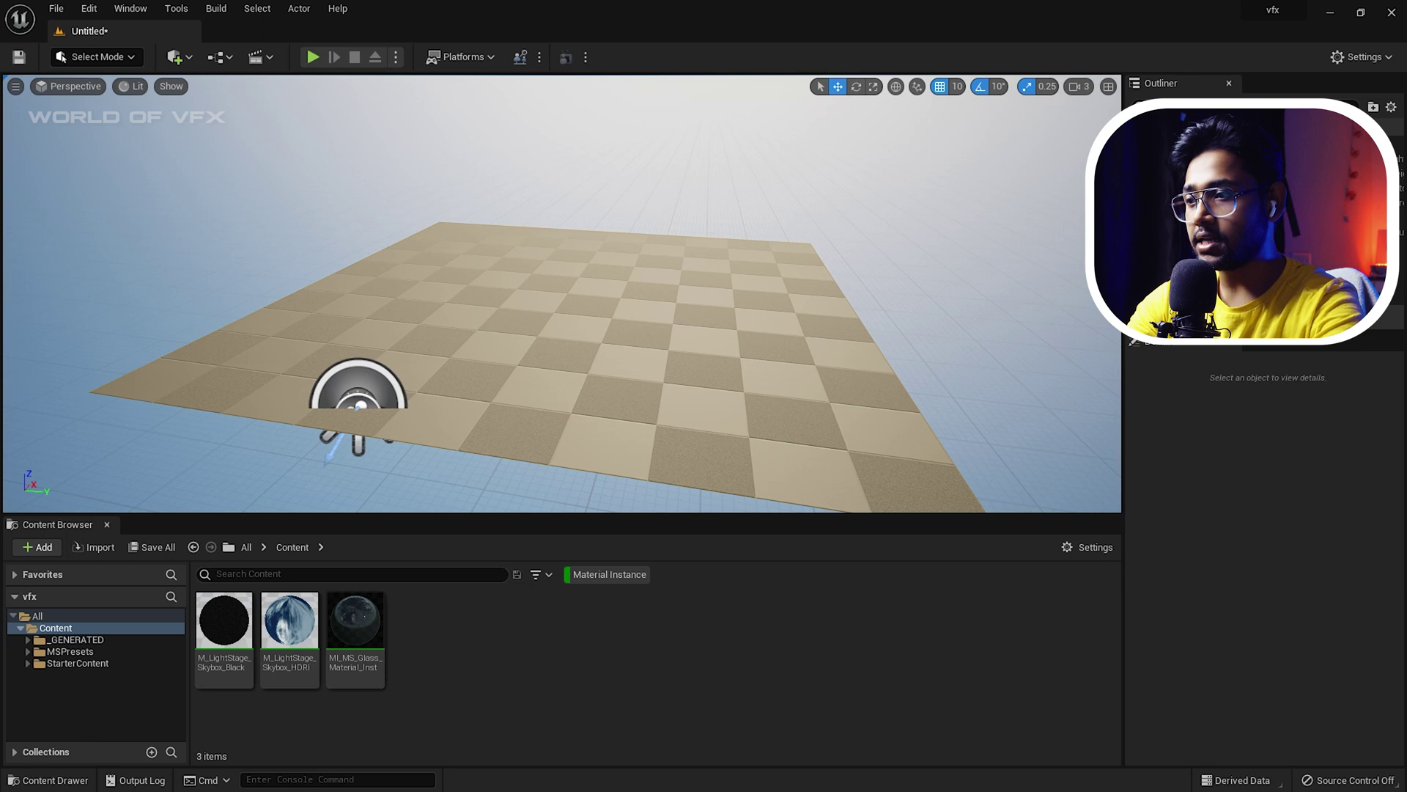
# Step: From the local Megascans assets in Quixel Bridge, add the Forest Floor, Striped Asphalt and Slate Stone Wall surfaces to the project
pyautogui.click(178, 57)
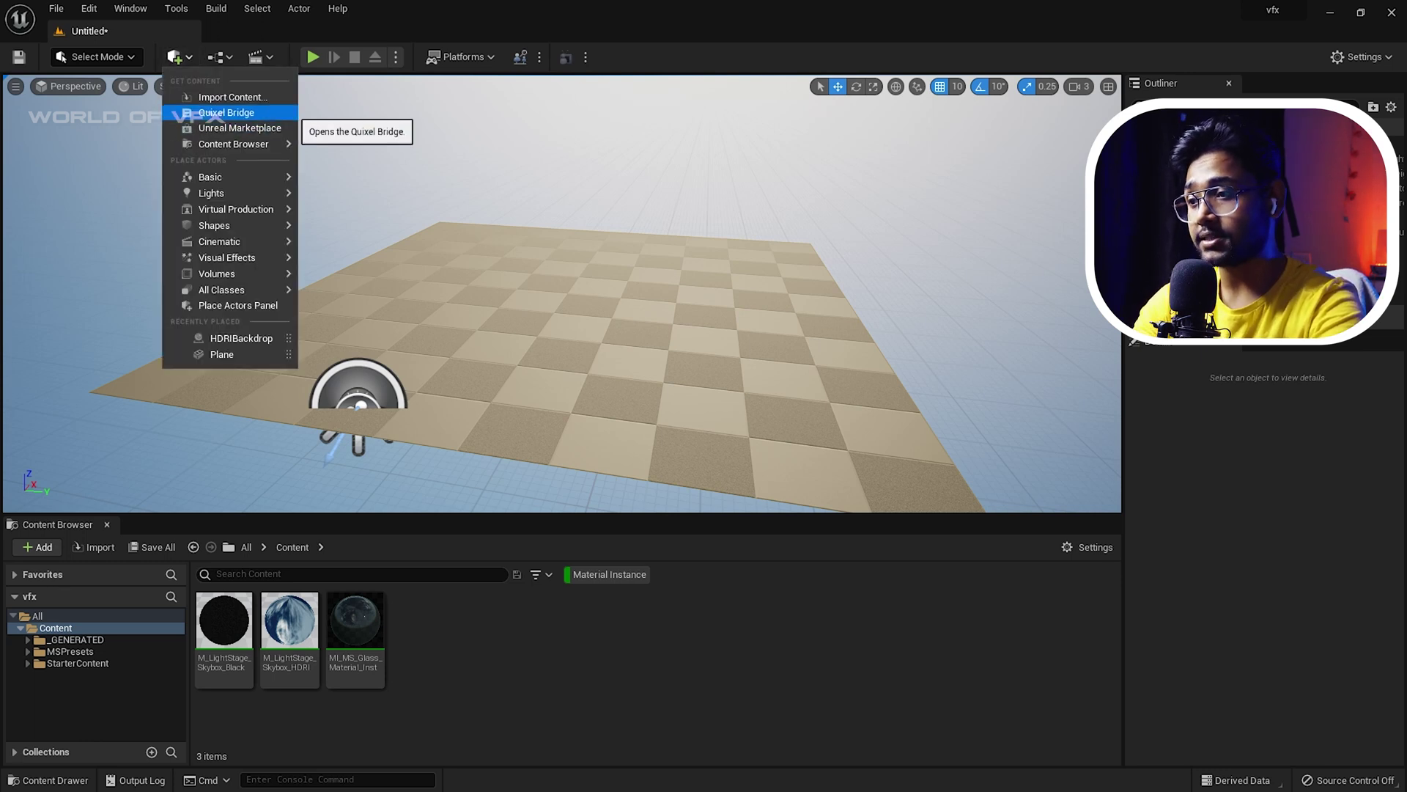
pyautogui.click(226, 113)
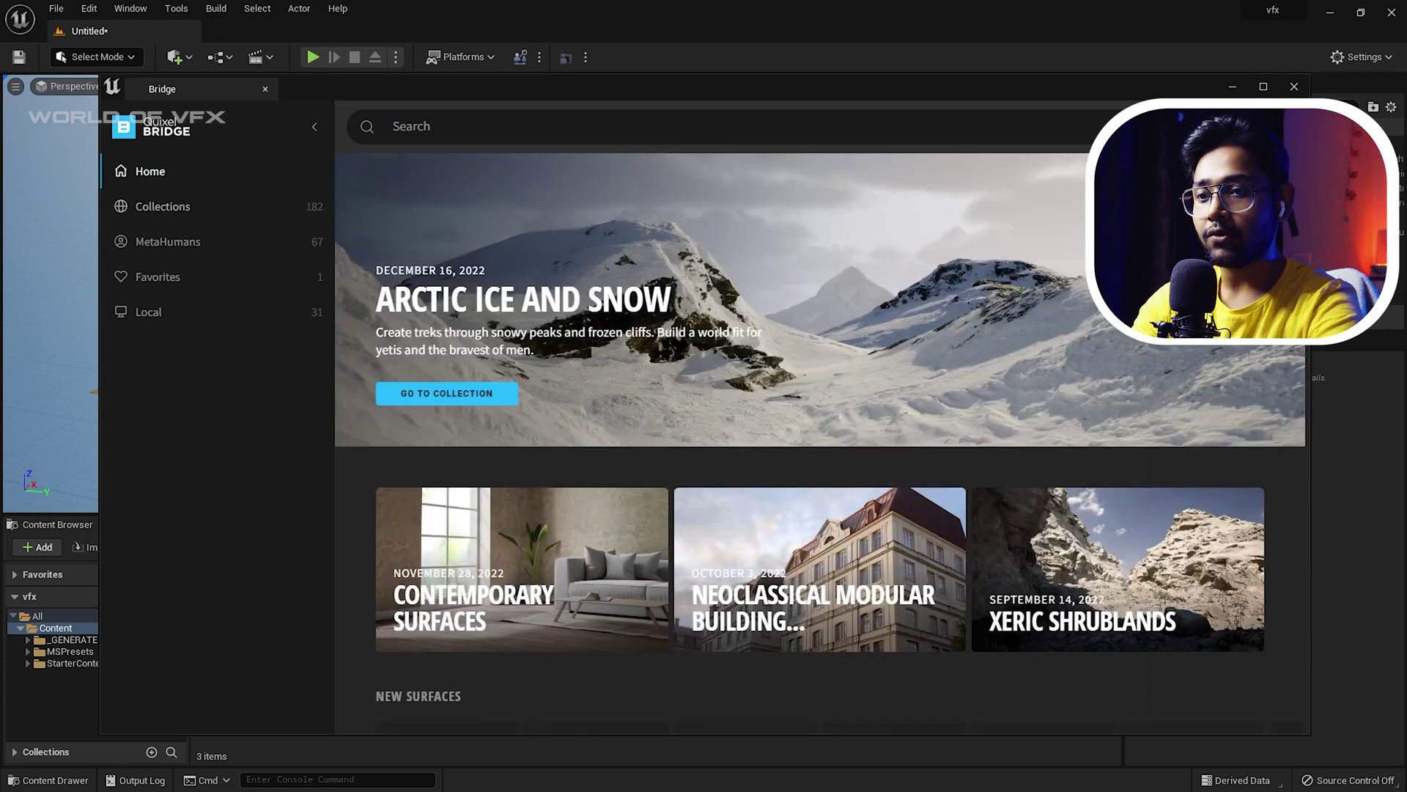
pyautogui.click(1262, 86)
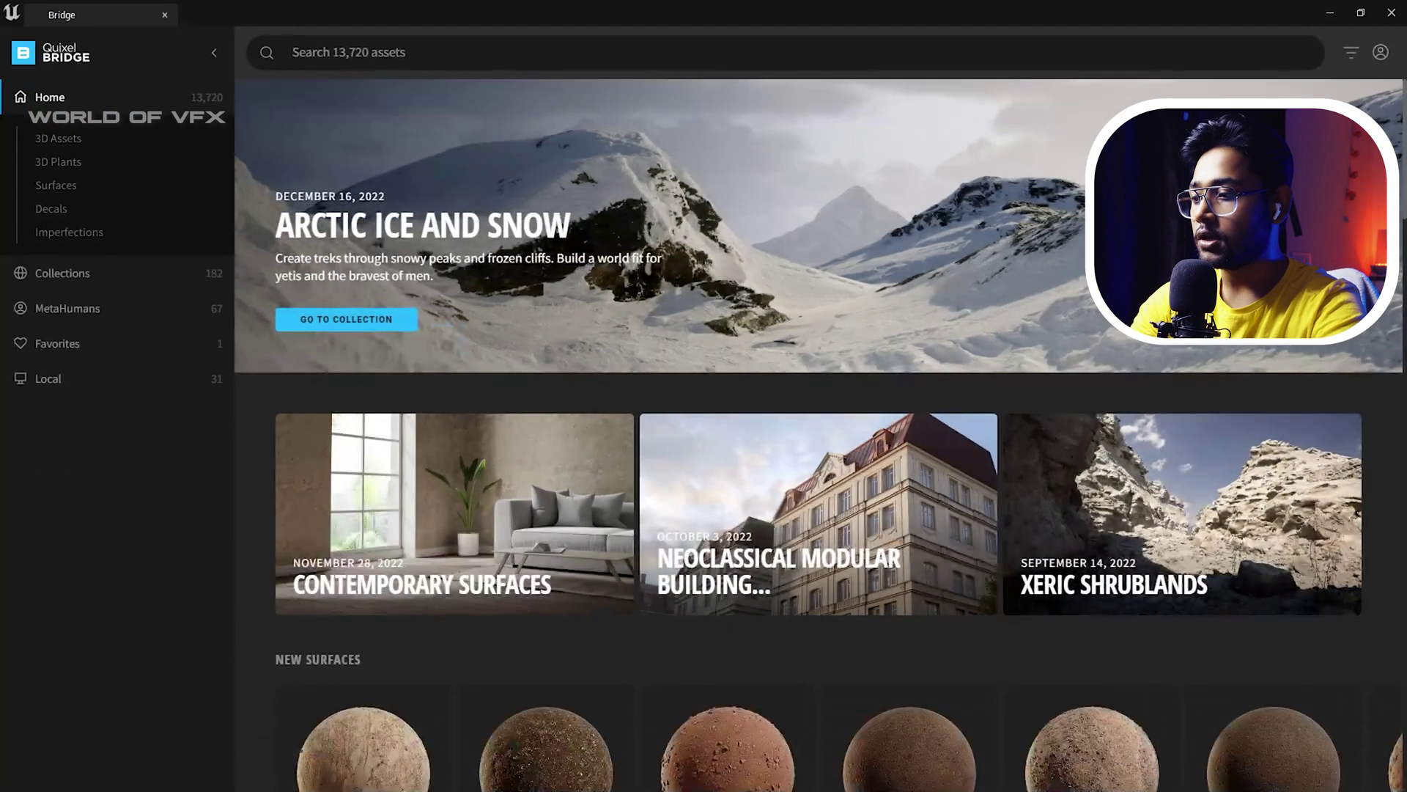
pyautogui.click(47, 379)
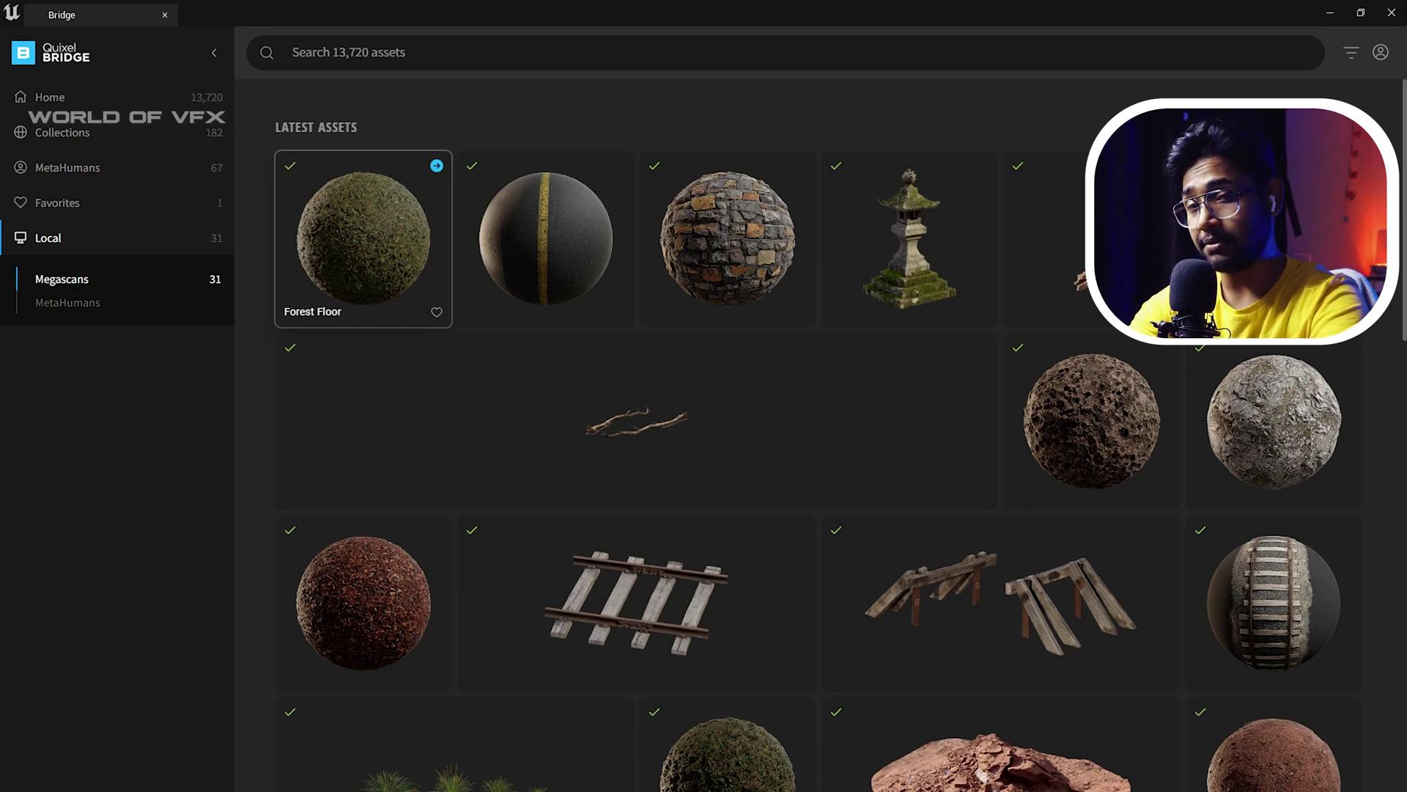
pyautogui.click(564, 236)
pyautogui.click(643, 222)
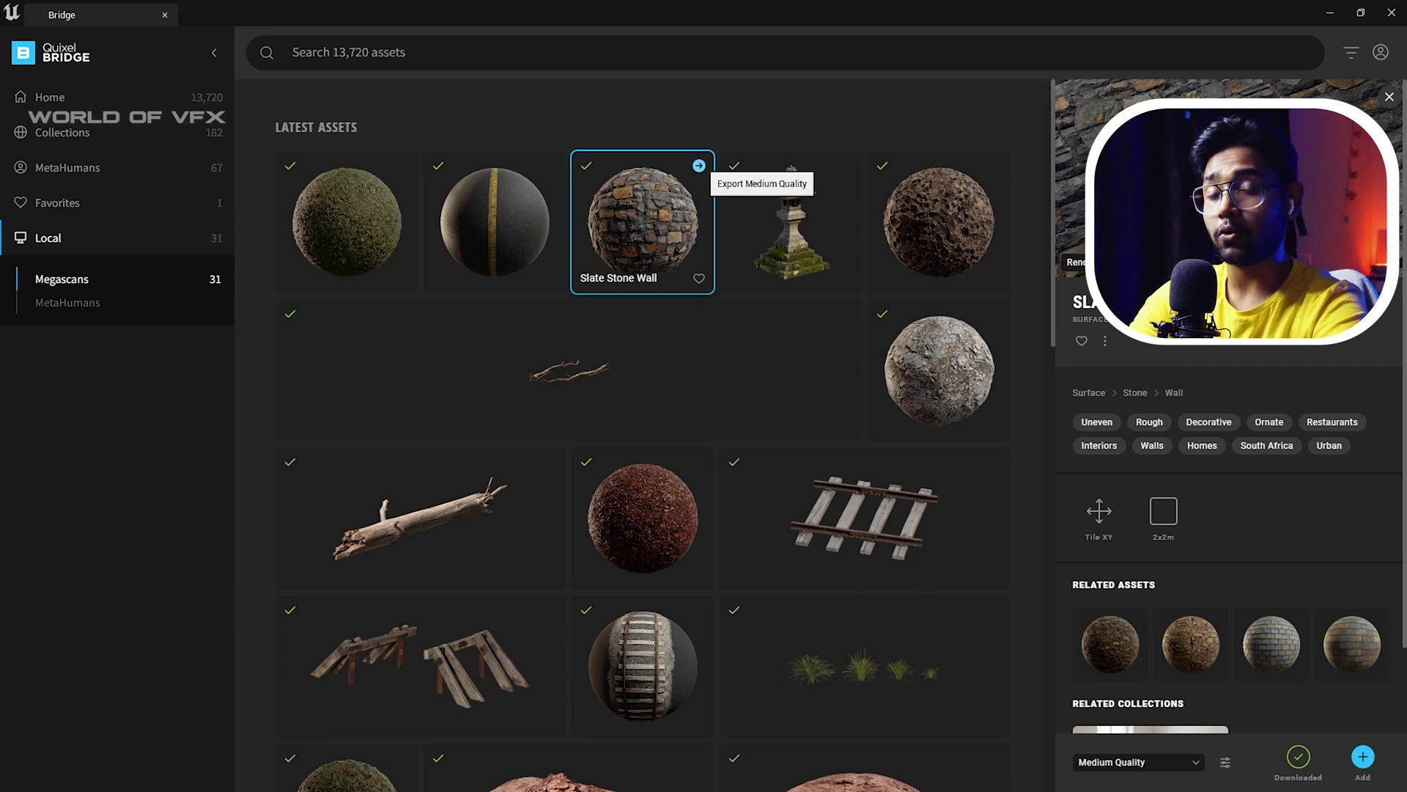
pyautogui.click(698, 165)
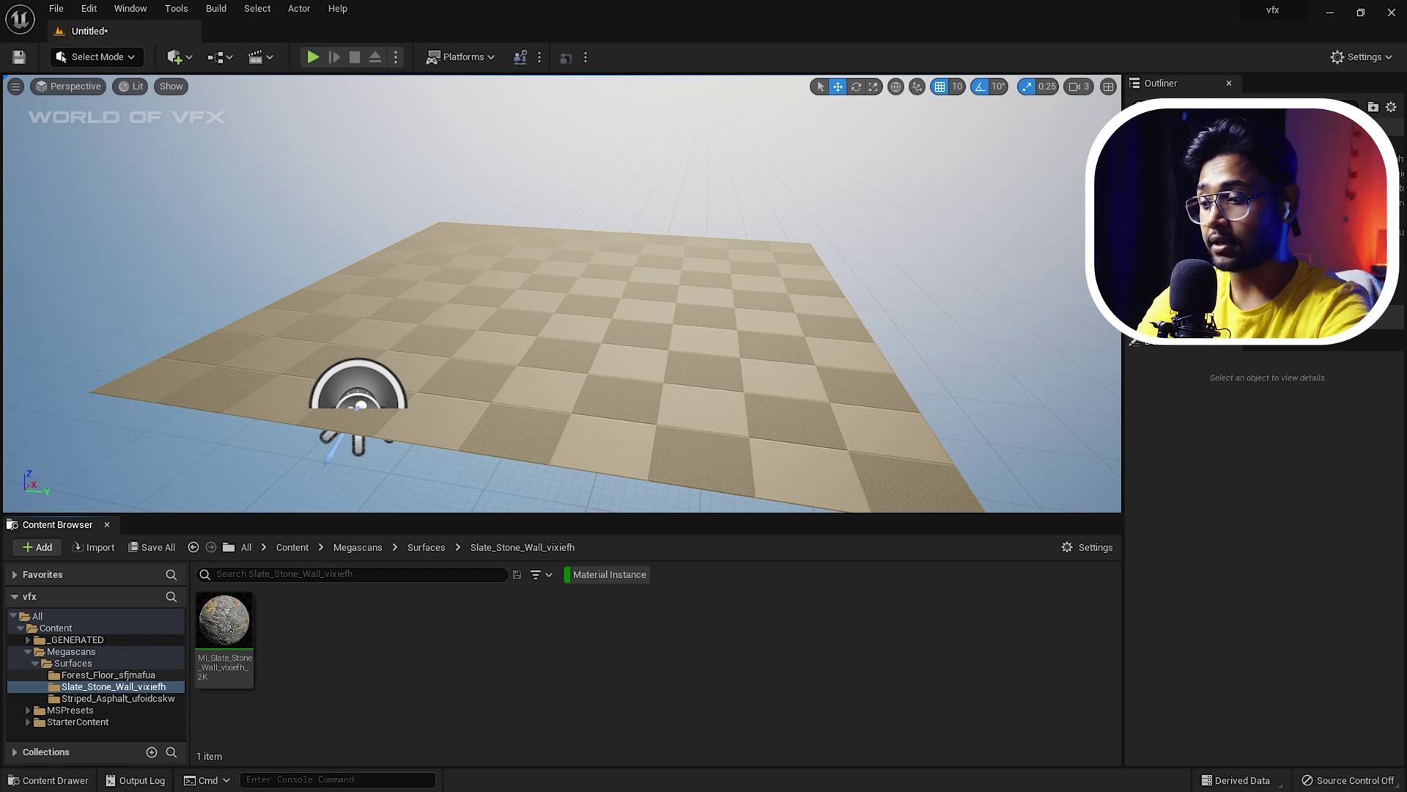
# Step: Open the Megascans Surfaces folder and list its contents with the Material Instance filter active
pyautogui.click(73, 663)
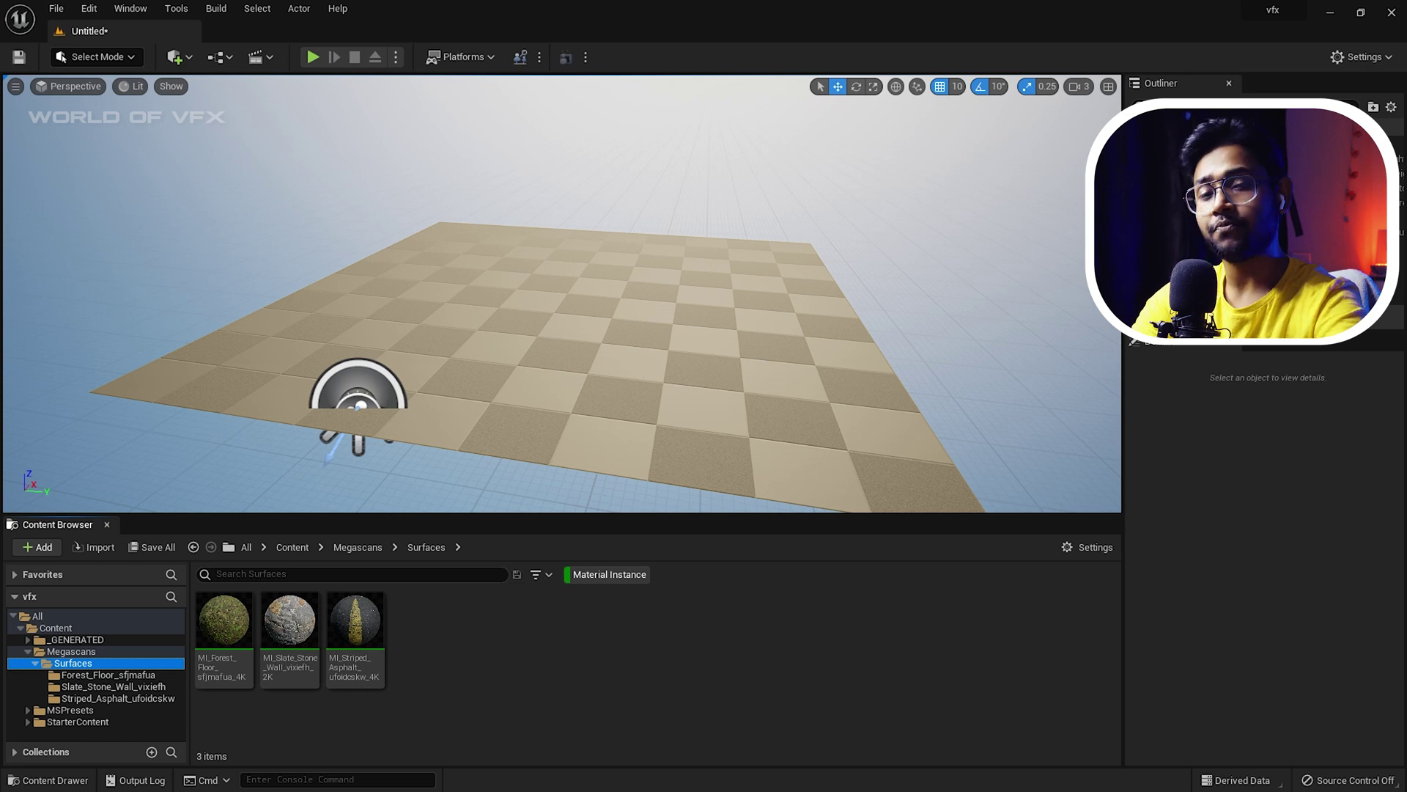
pyautogui.click(609, 574)
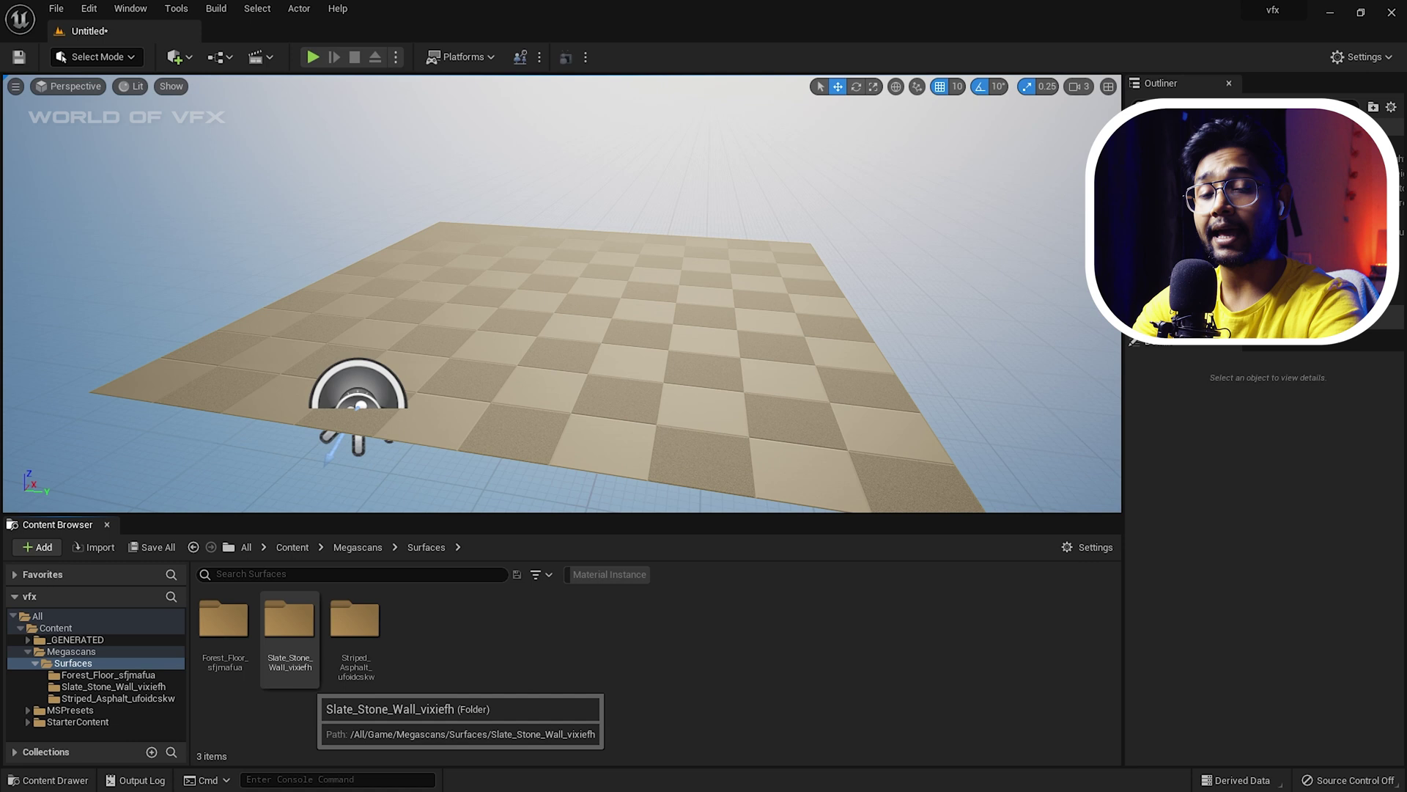
pyautogui.click(609, 574)
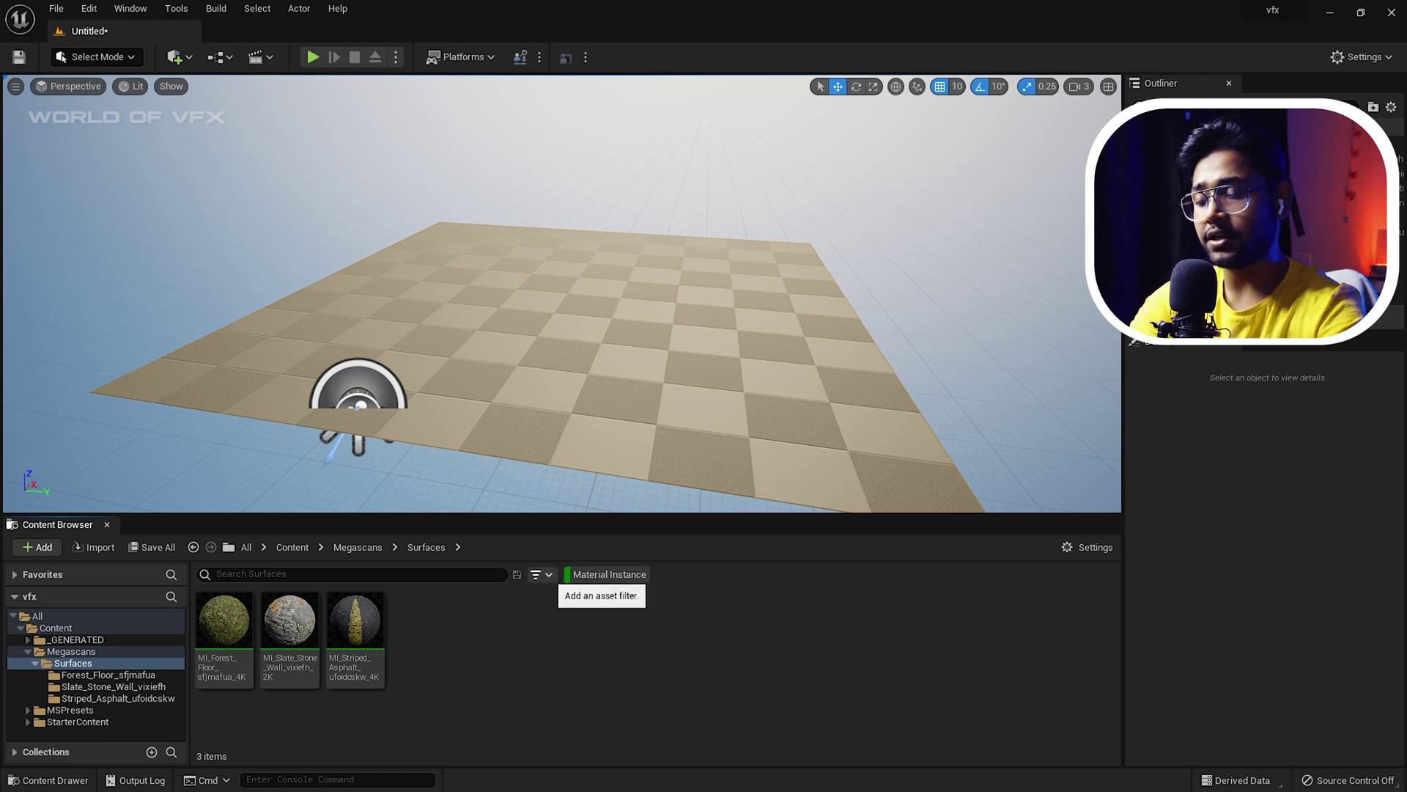
pyautogui.click(539, 574)
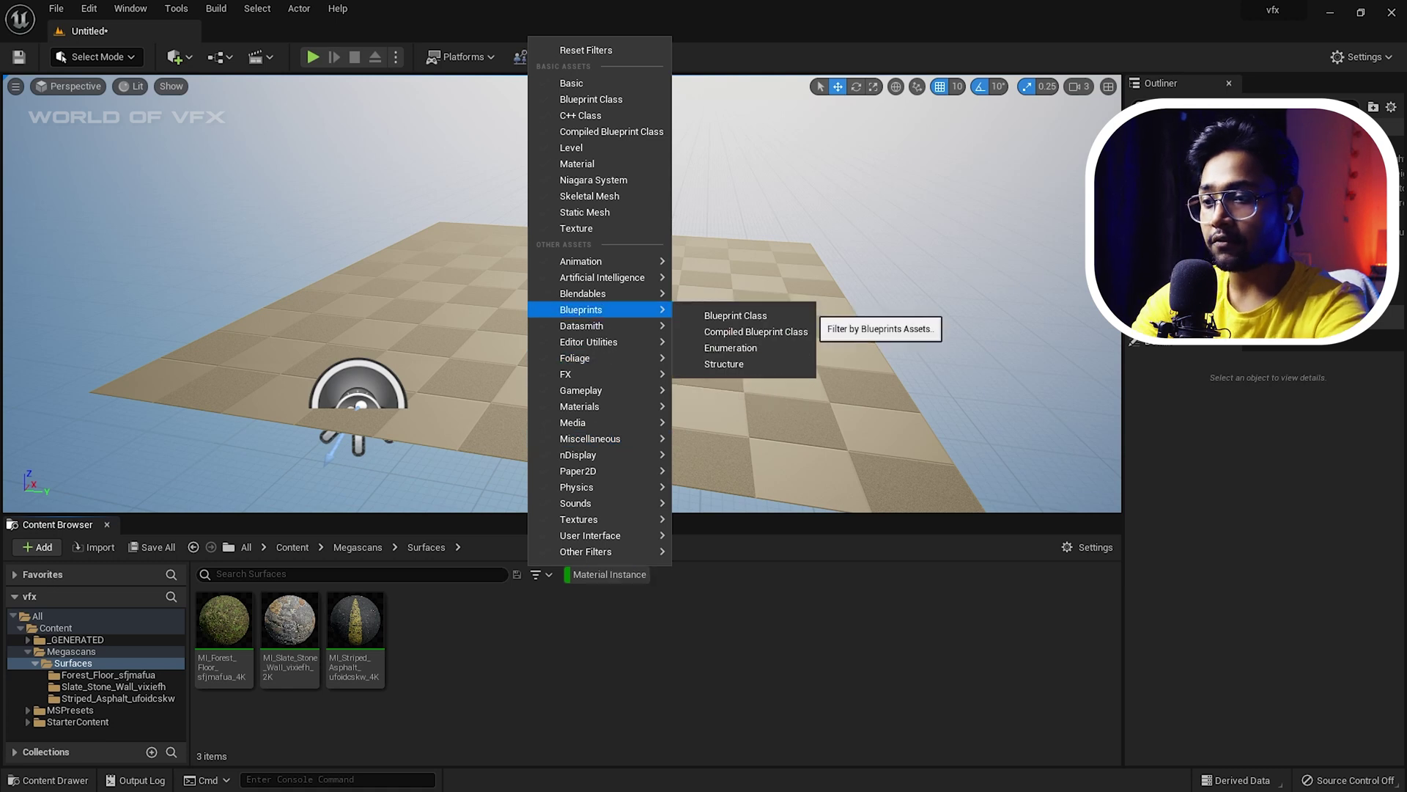
pyautogui.moveTo(608, 293)
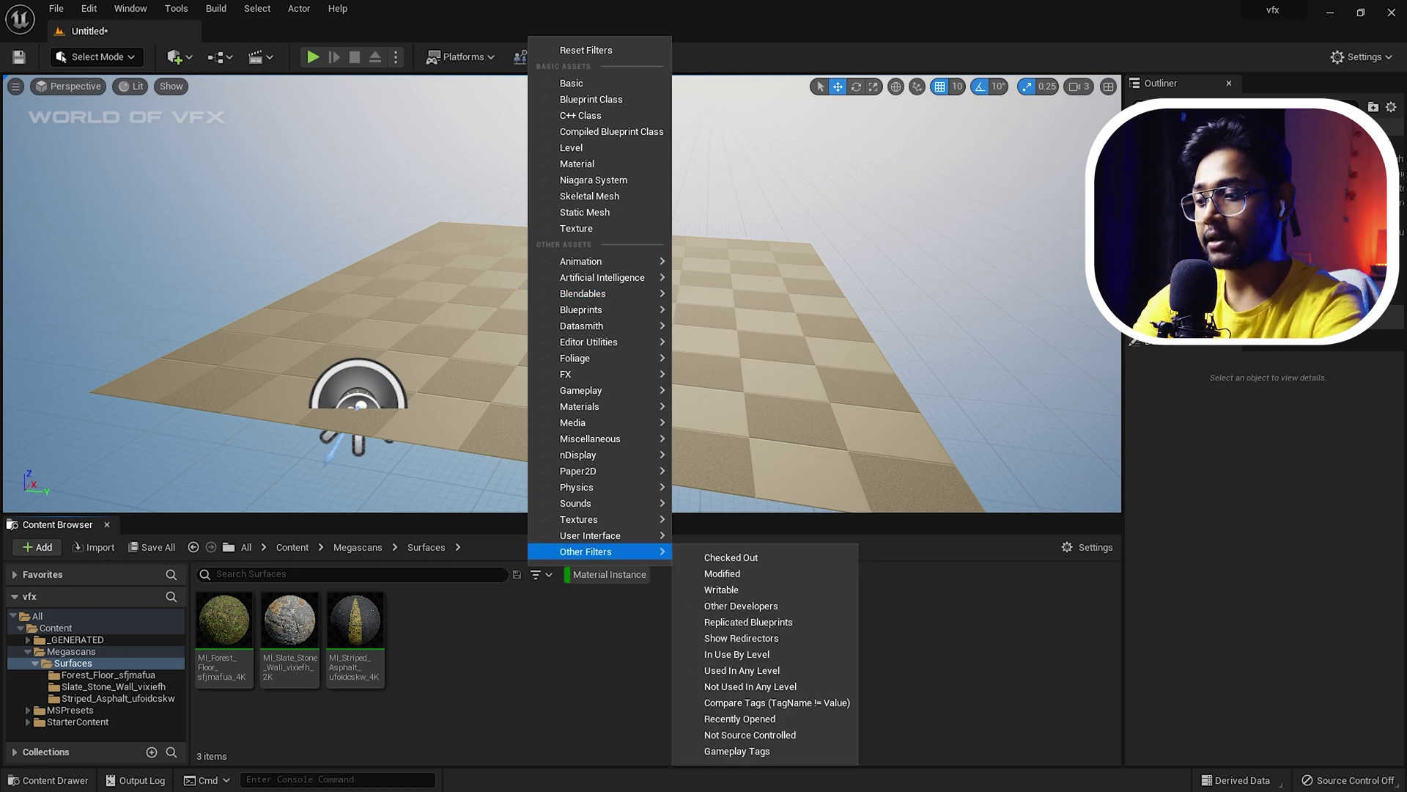
pyautogui.press('Escape')
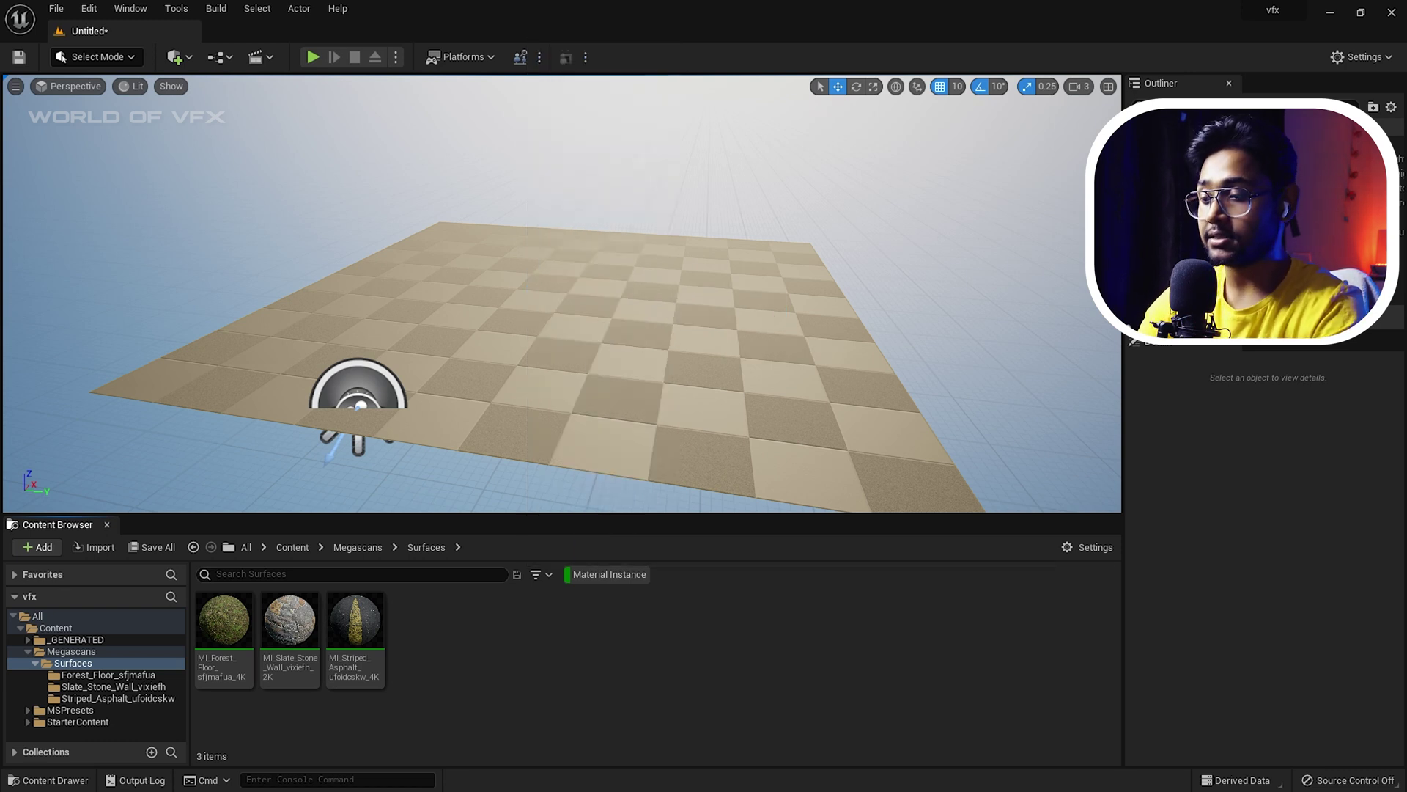
# Step: Apply the MI_Striped_Asphalt material instance to the rectangle and inspect its surface
pyautogui.keyDown('alt'); pyautogui.moveTo(561, 293); pyautogui.dragTo(491, 293); pyautogui.keyUp('alt')
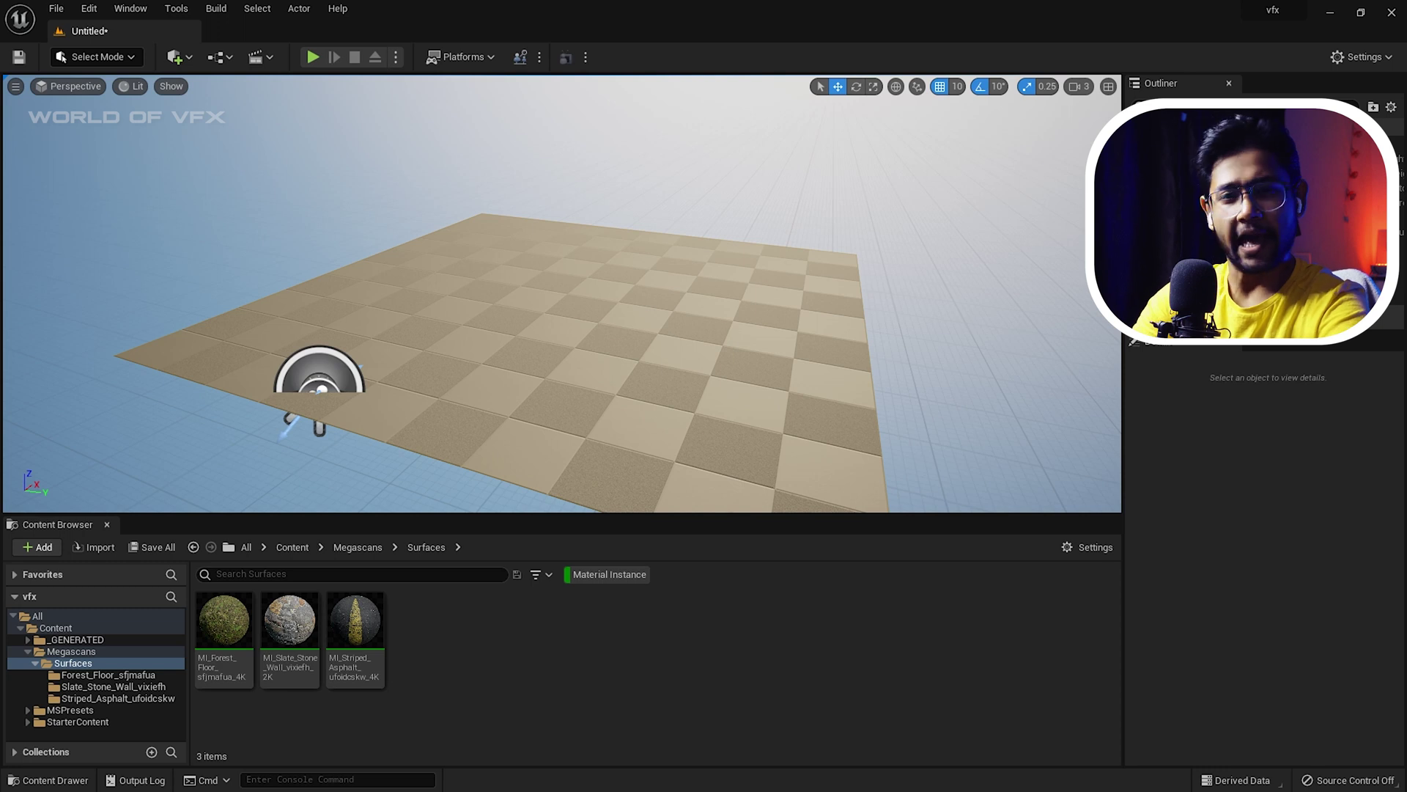
pyautogui.moveTo(355, 619); pyautogui.dragTo(587, 352)
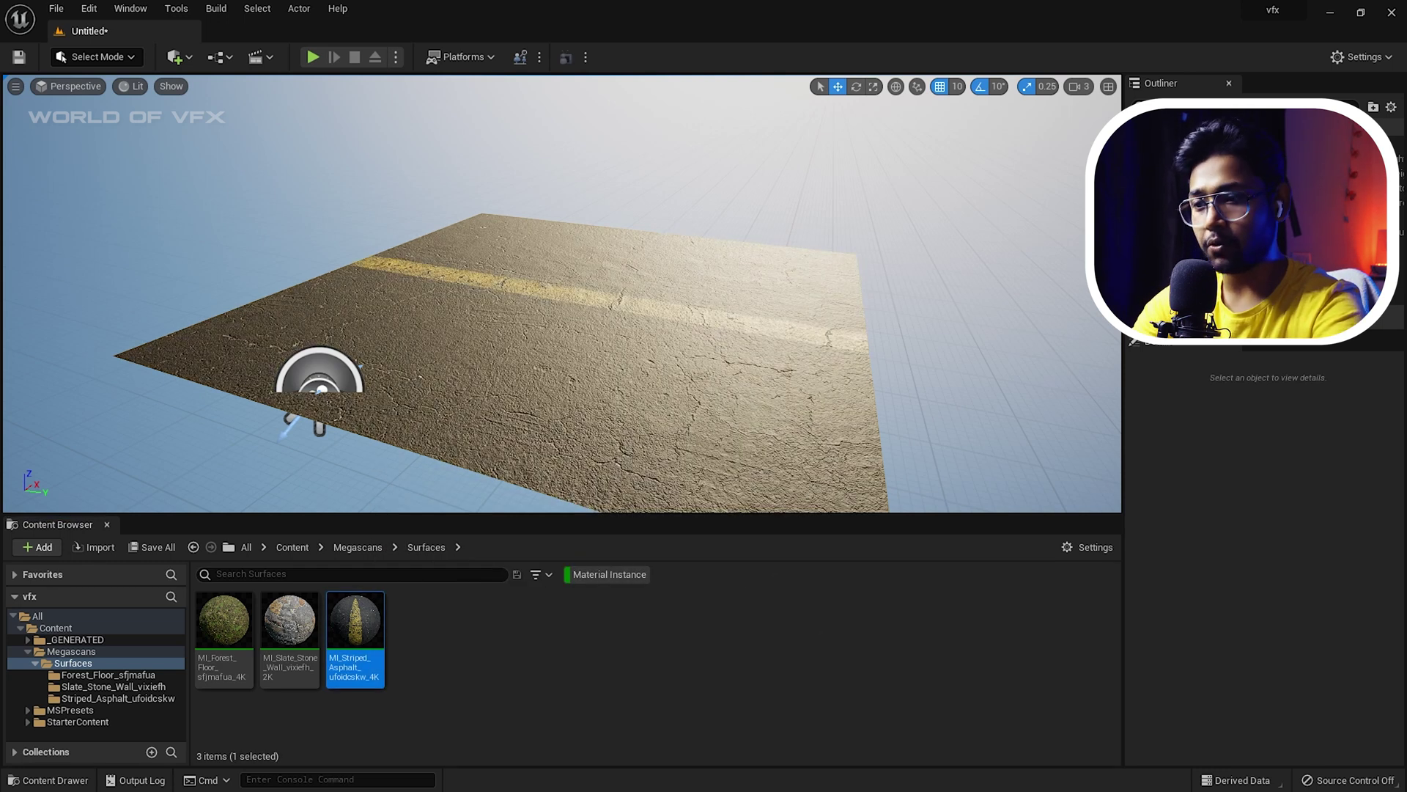
pyautogui.keyDown('alt'); pyautogui.moveTo(586, 352); pyautogui.dragTo(557, 352); pyautogui.keyUp('alt')
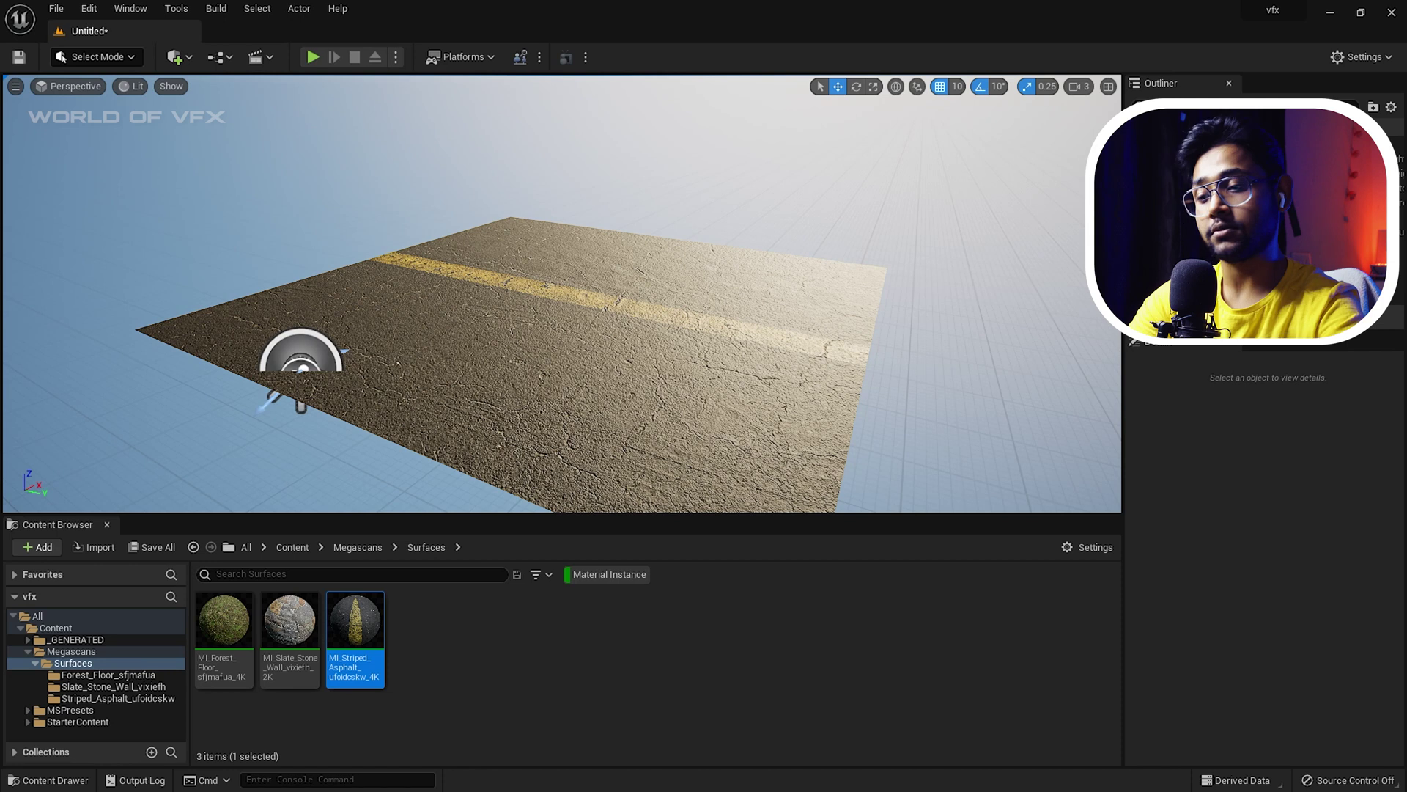
pyautogui.keyDown('alt'); pyautogui.moveTo(557, 351); pyautogui.dragTo(579, 382); pyautogui.keyUp('alt')
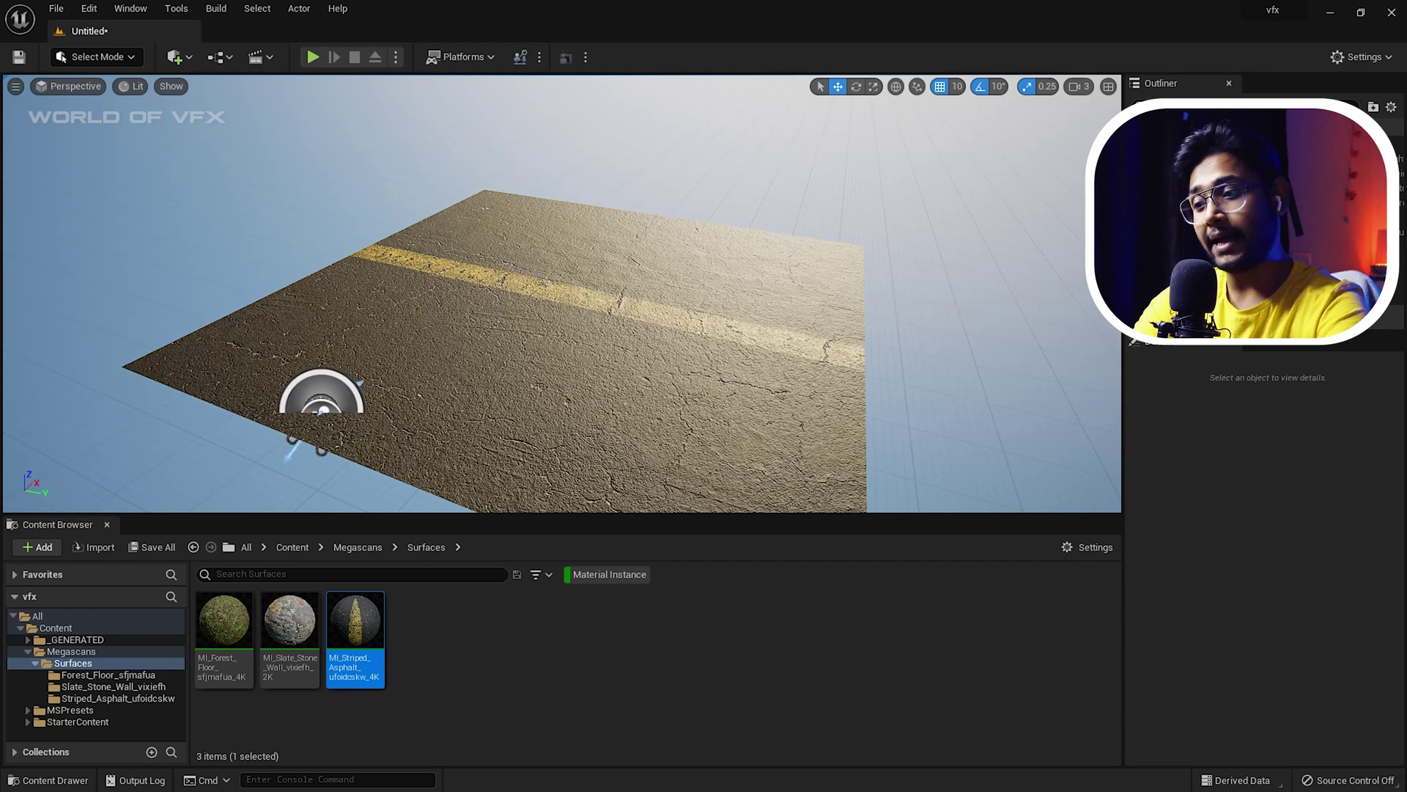
pyautogui.press('Escape')
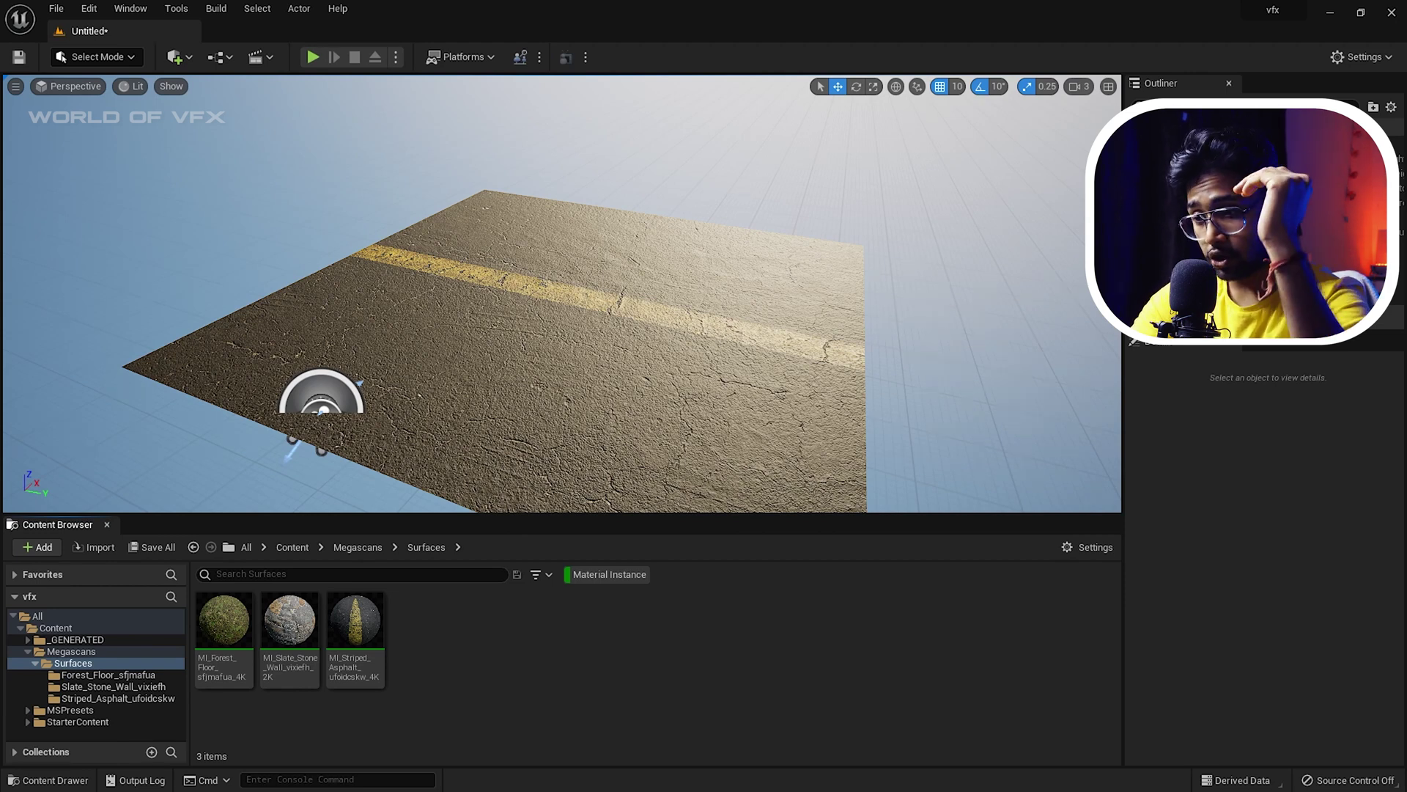
pyautogui.click(356, 623)
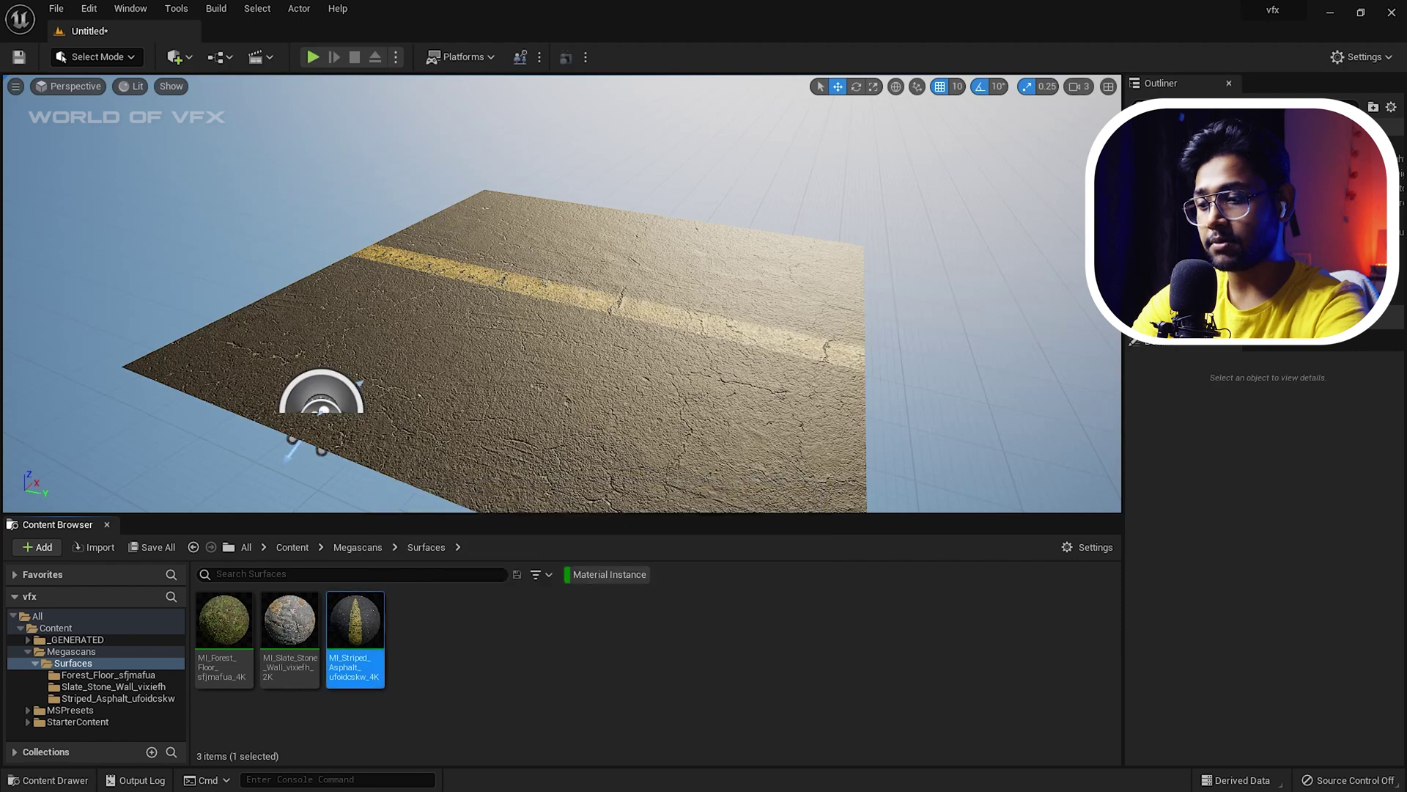
pyautogui.keyDown('ctrl'); pyautogui.click(224, 623); pyautogui.keyUp('ctrl')
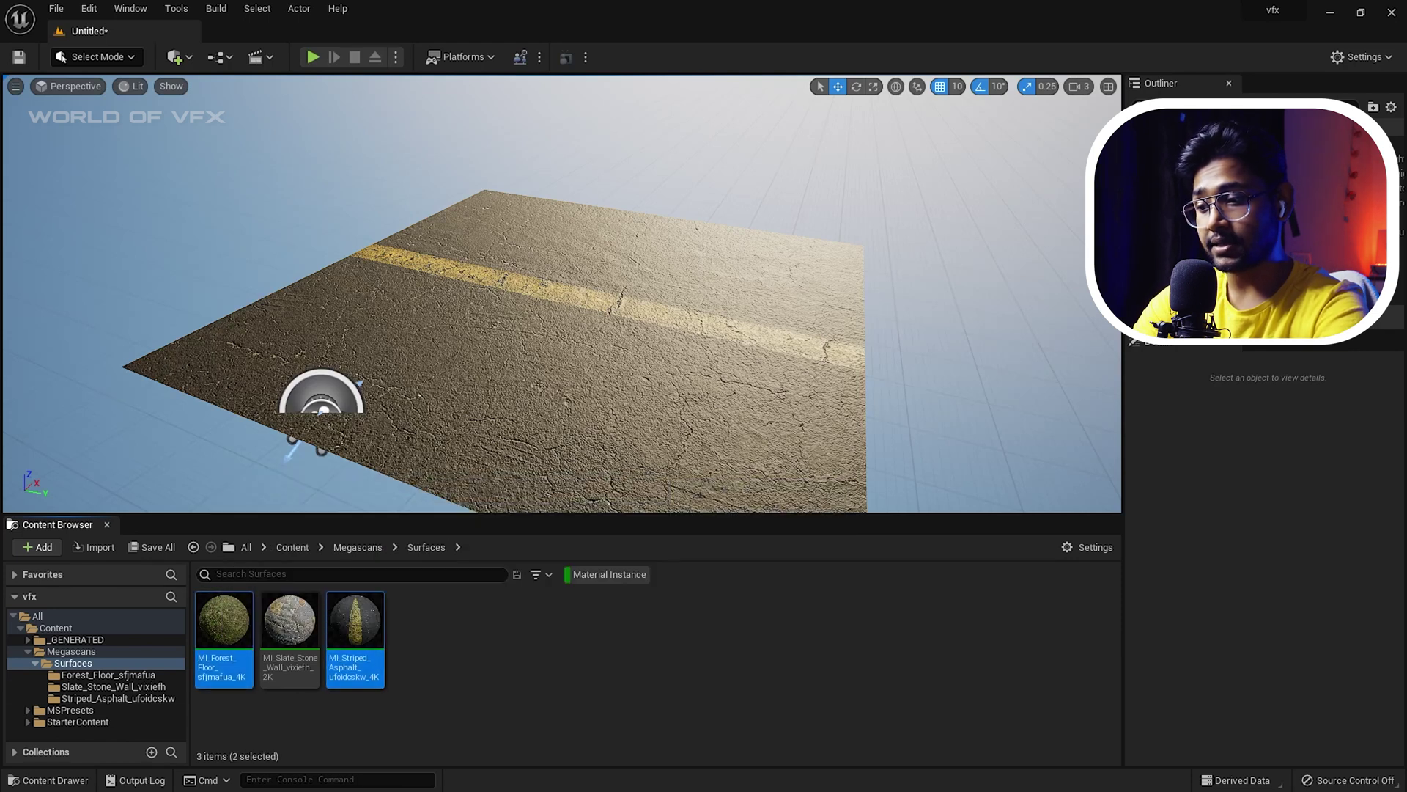
pyautogui.keyDown('ctrl'); pyautogui.click(289, 623); pyautogui.keyUp('ctrl')
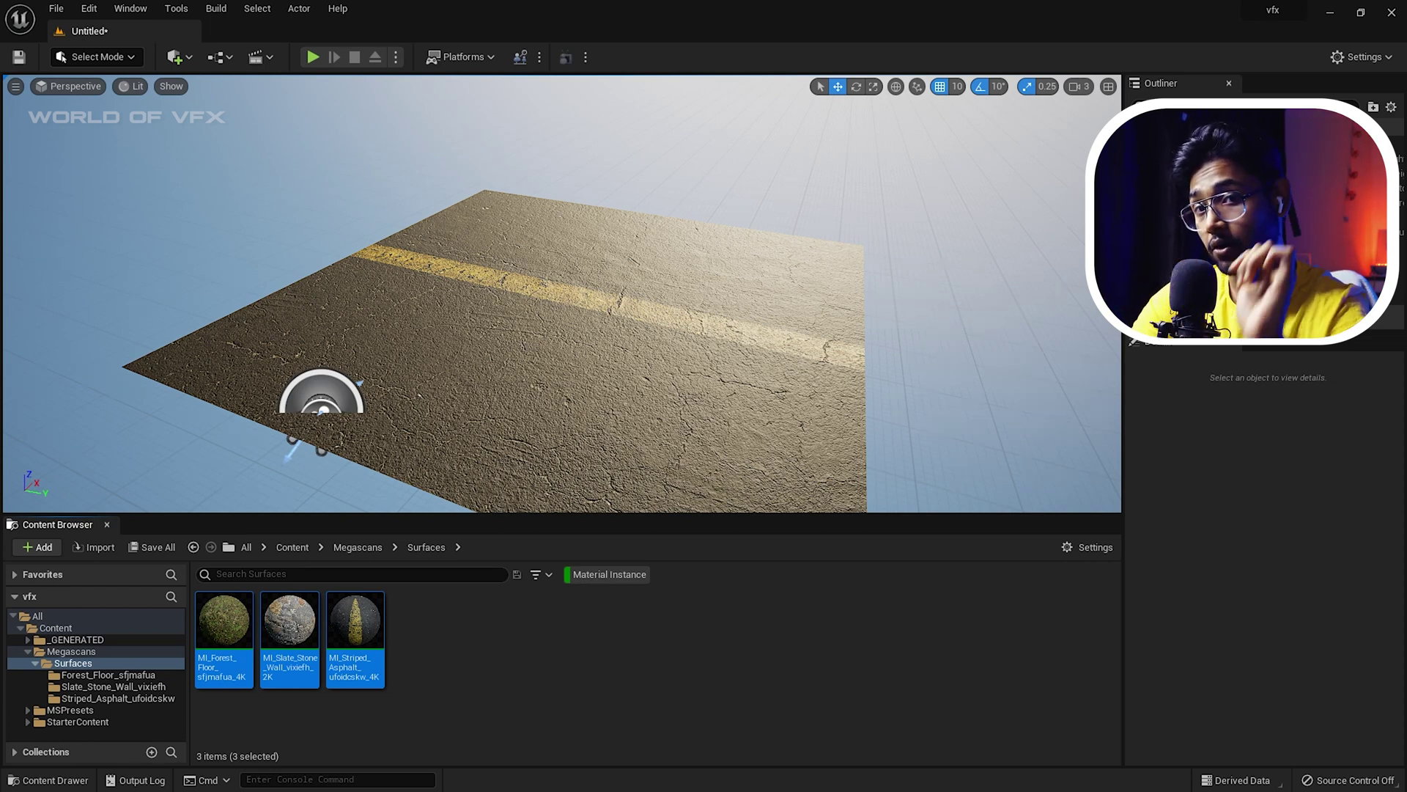
pyautogui.click(455, 637)
# Step: Create a Megascans material blend named BlendMaterial in /Game/BlendMaterials, selecting the Striped Asphalt, Forest Floor and Slate Stone Wall instances in that order
pyautogui.click(360, 617)
pyautogui.keyDown('ctrl'); pyautogui.click(230, 636); pyautogui.keyUp('ctrl')
pyautogui.keyDown('ctrl'); pyautogui.click(299, 639); pyautogui.keyUp('ctrl')
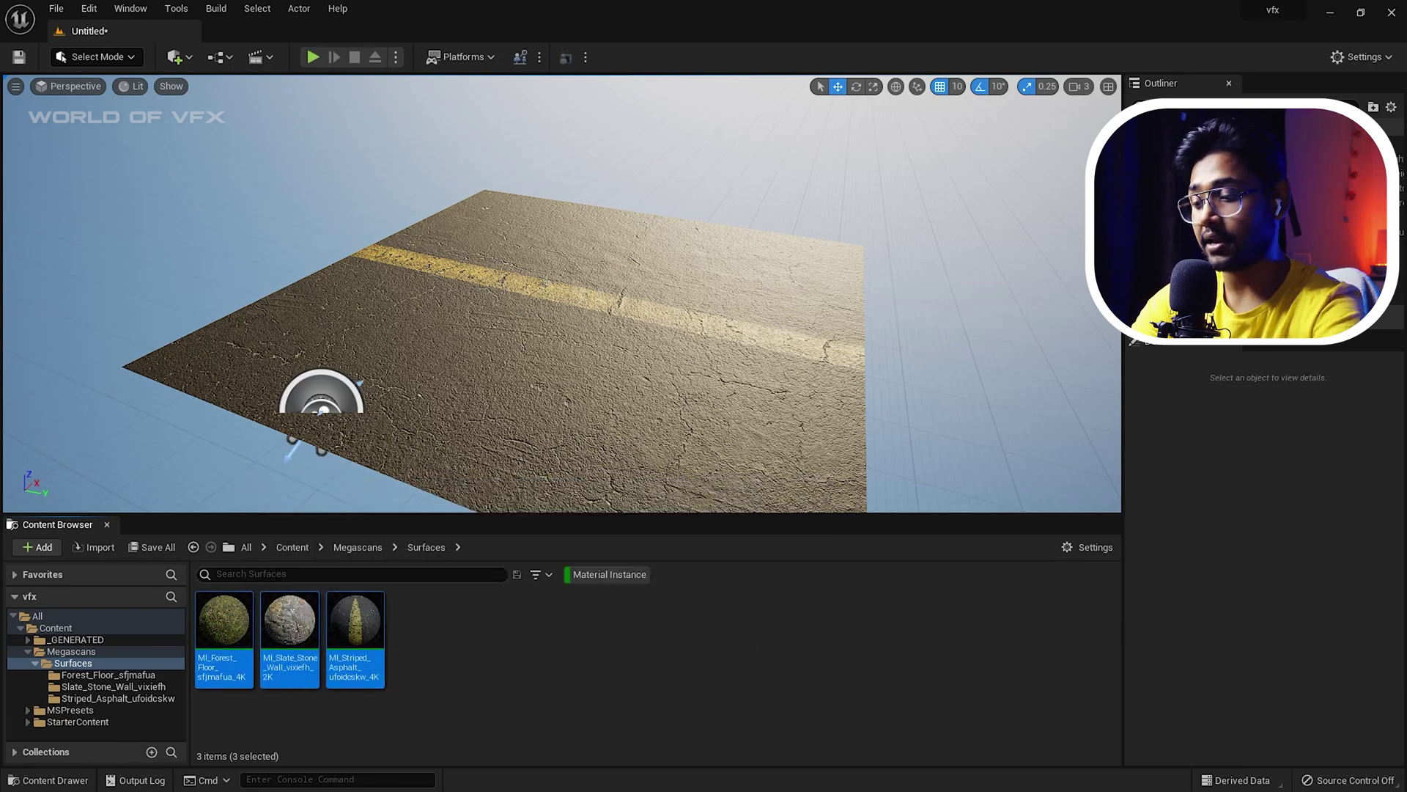
pyautogui.hotkey('alt', 'Tab')
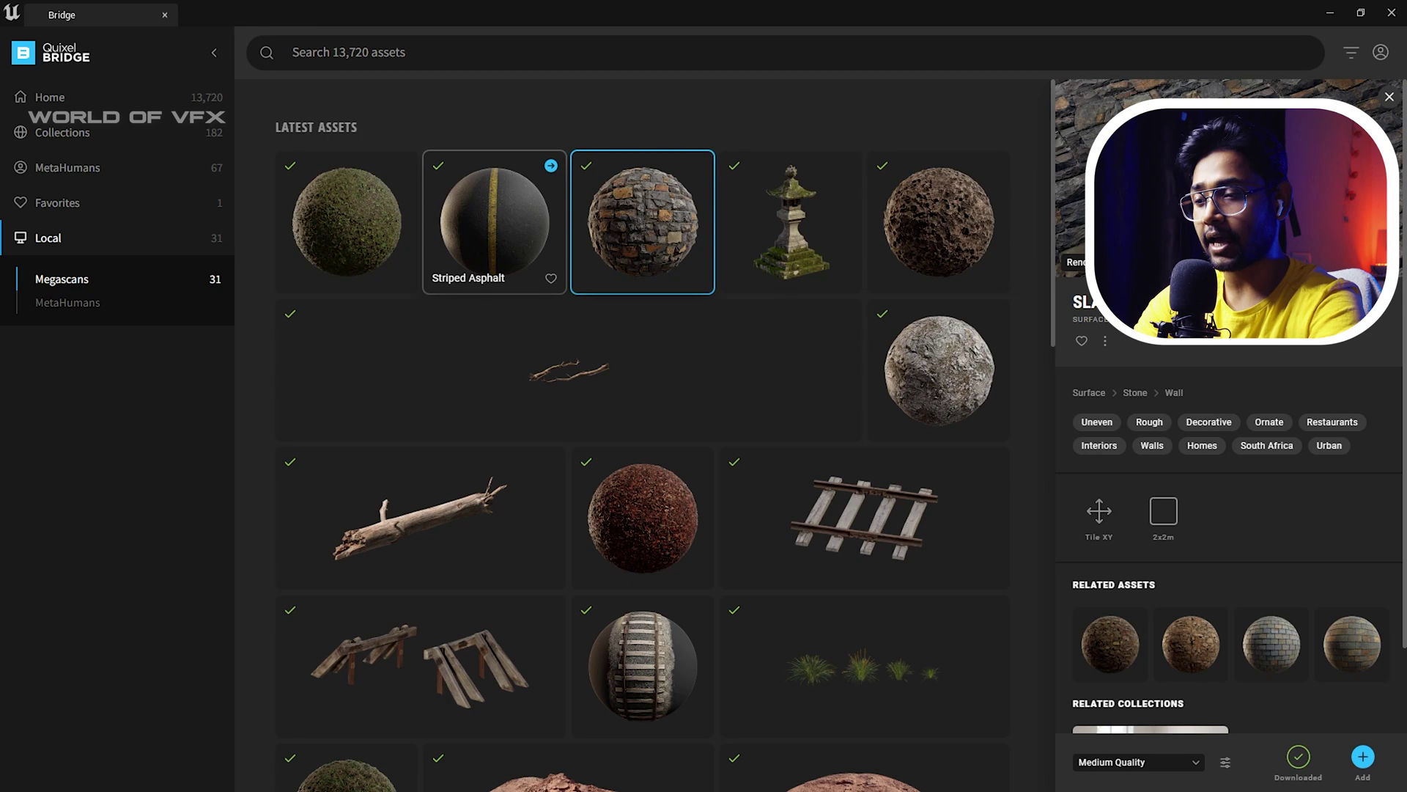
pyautogui.click(494, 222)
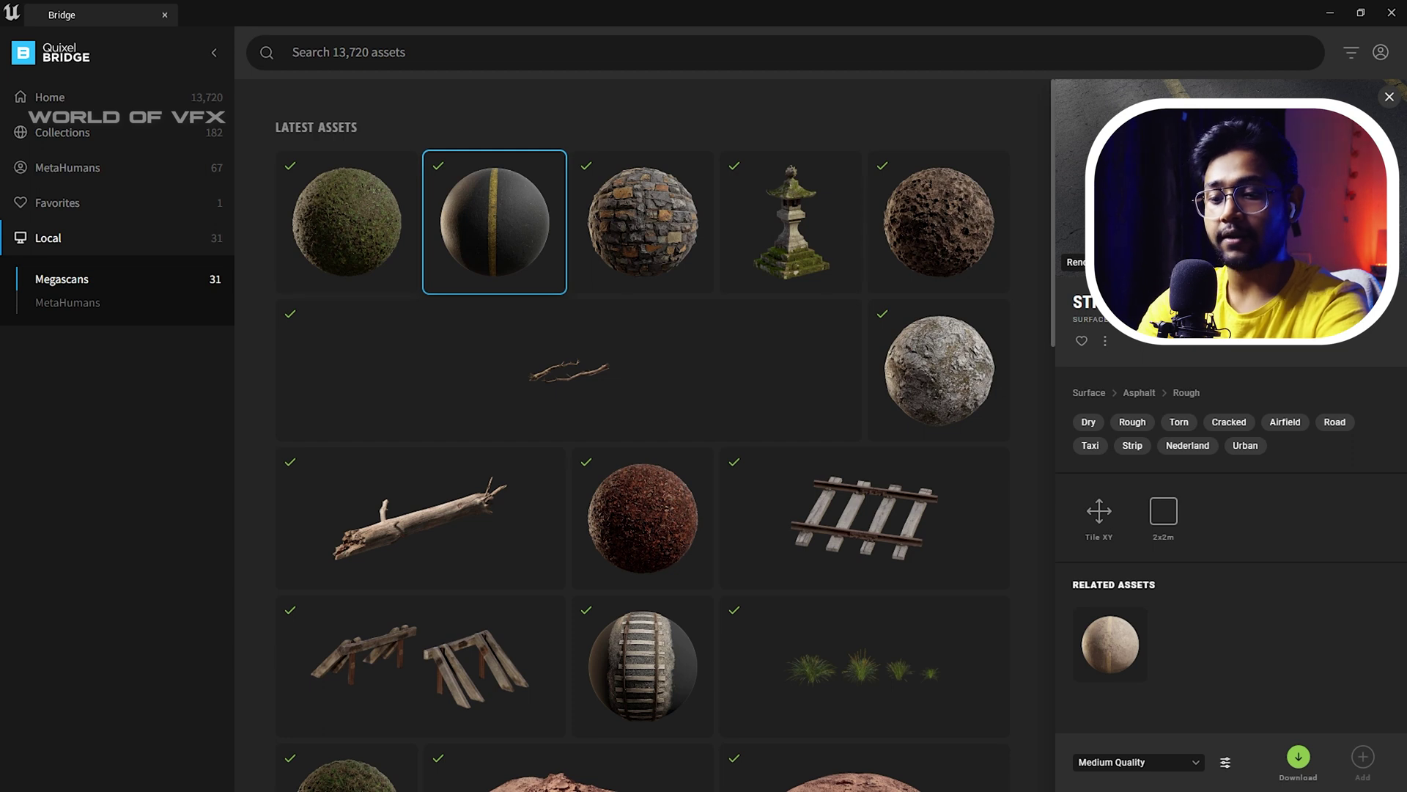
pyautogui.click(1224, 762)
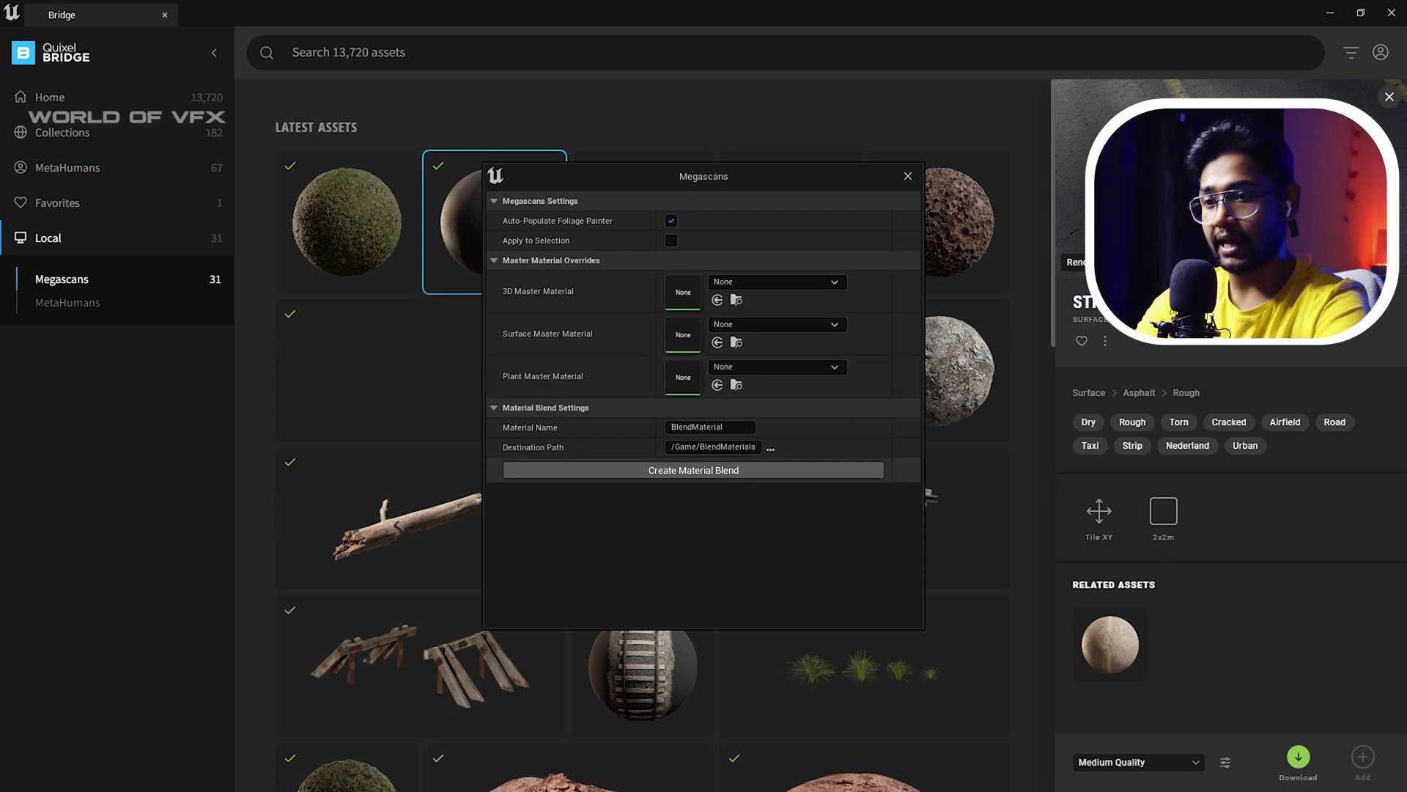
pyautogui.click(907, 176)
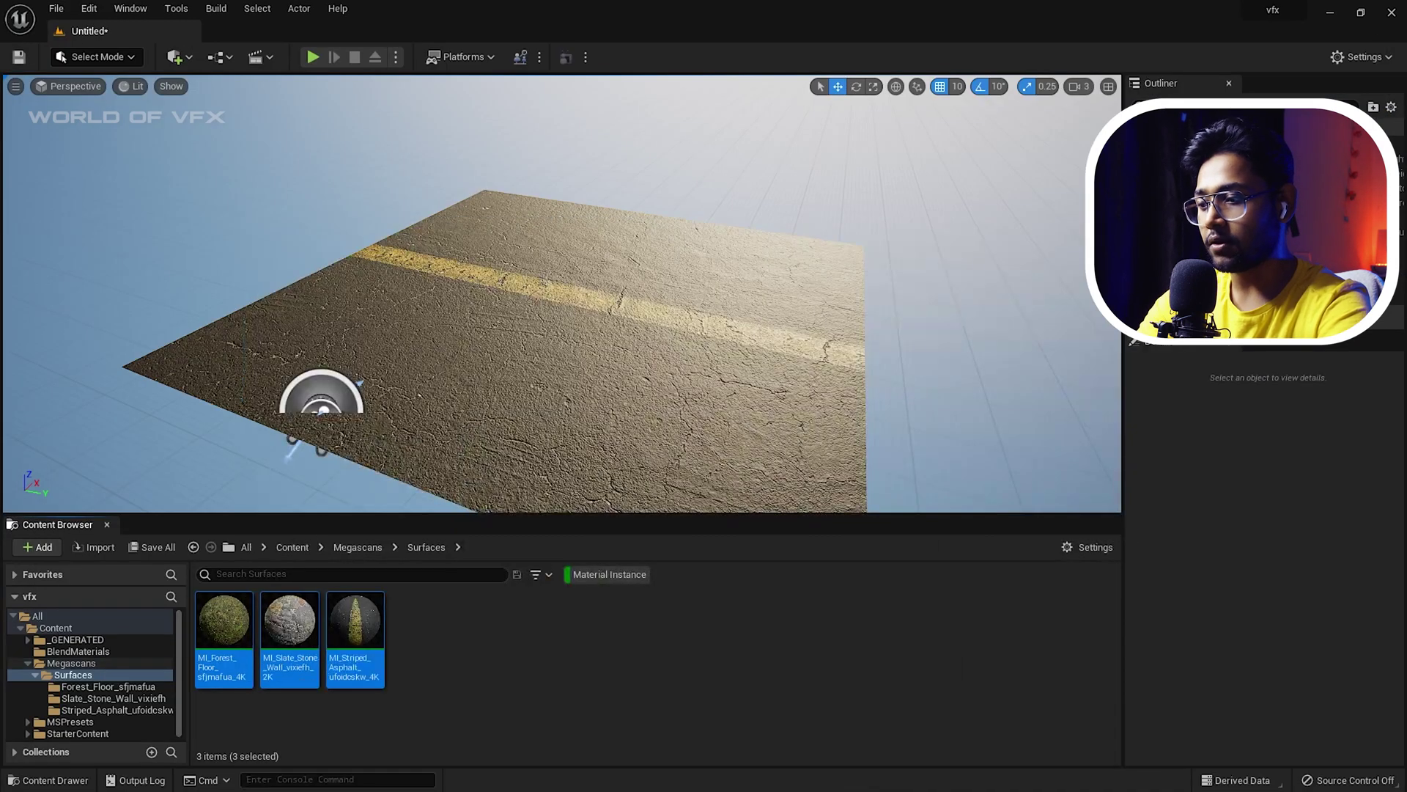
# Step: Apply BlendMaterial from the BlendMaterials folder to the ground rectangle and select the rectangle
pyautogui.click(98, 651)
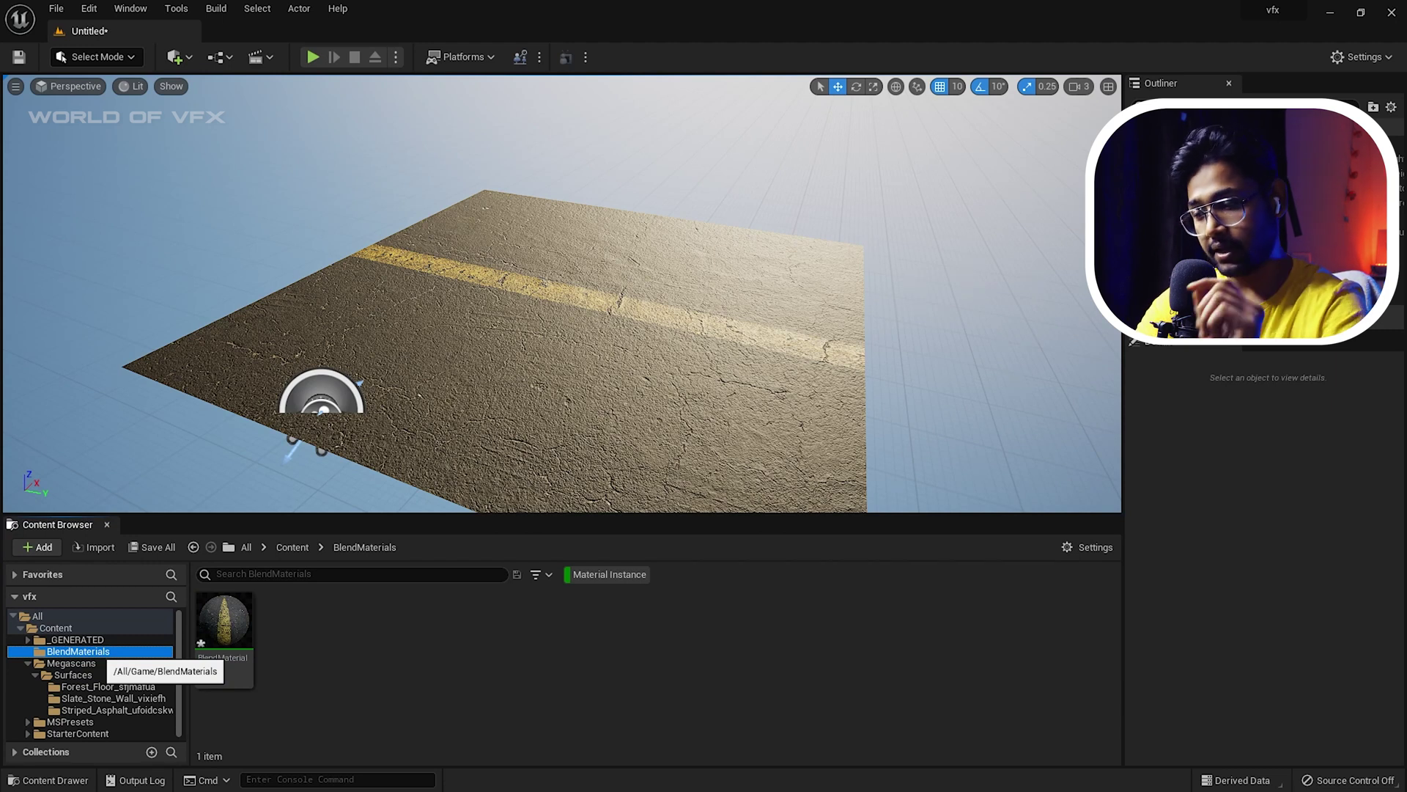
pyautogui.moveTo(223, 623)
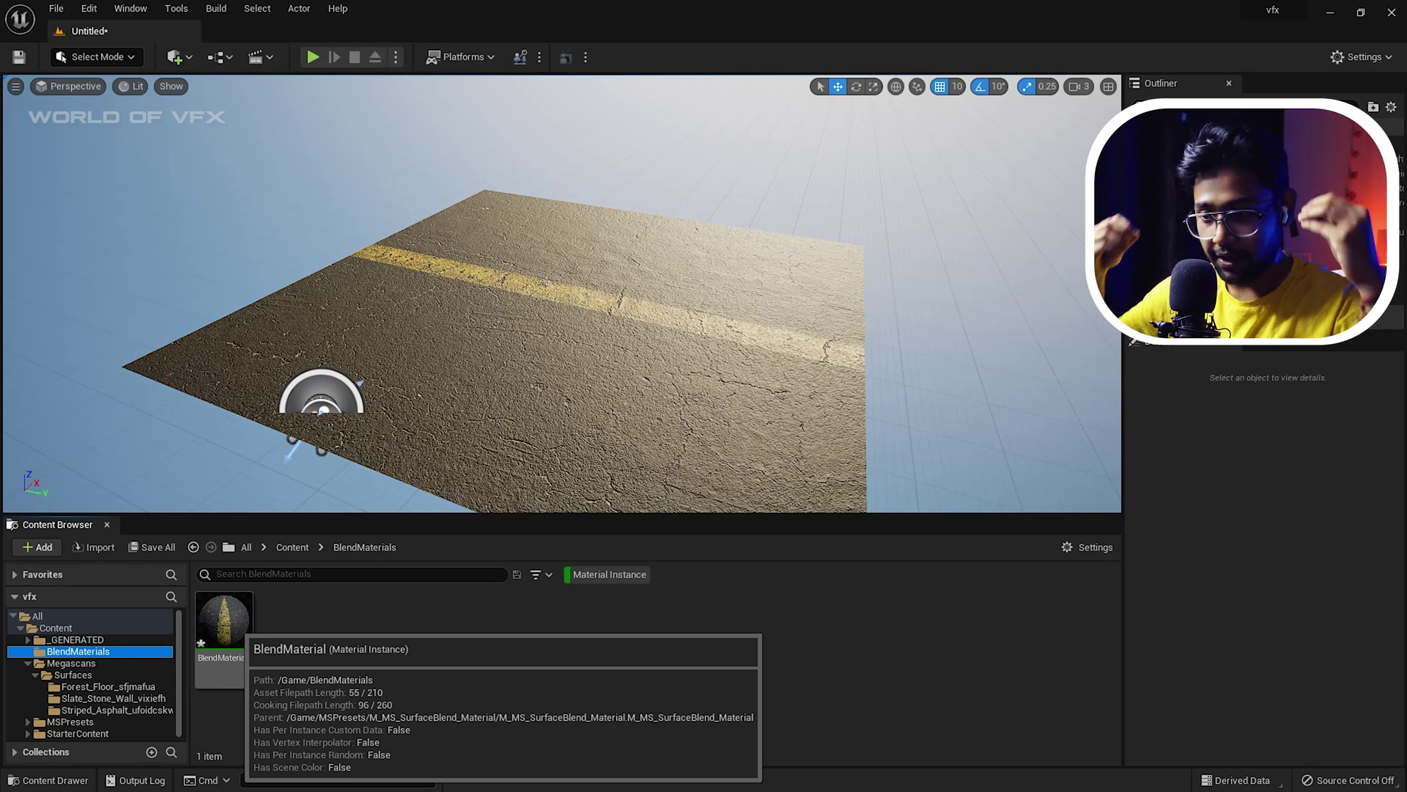
pyautogui.moveTo(224, 623); pyautogui.dragTo(531, 428)
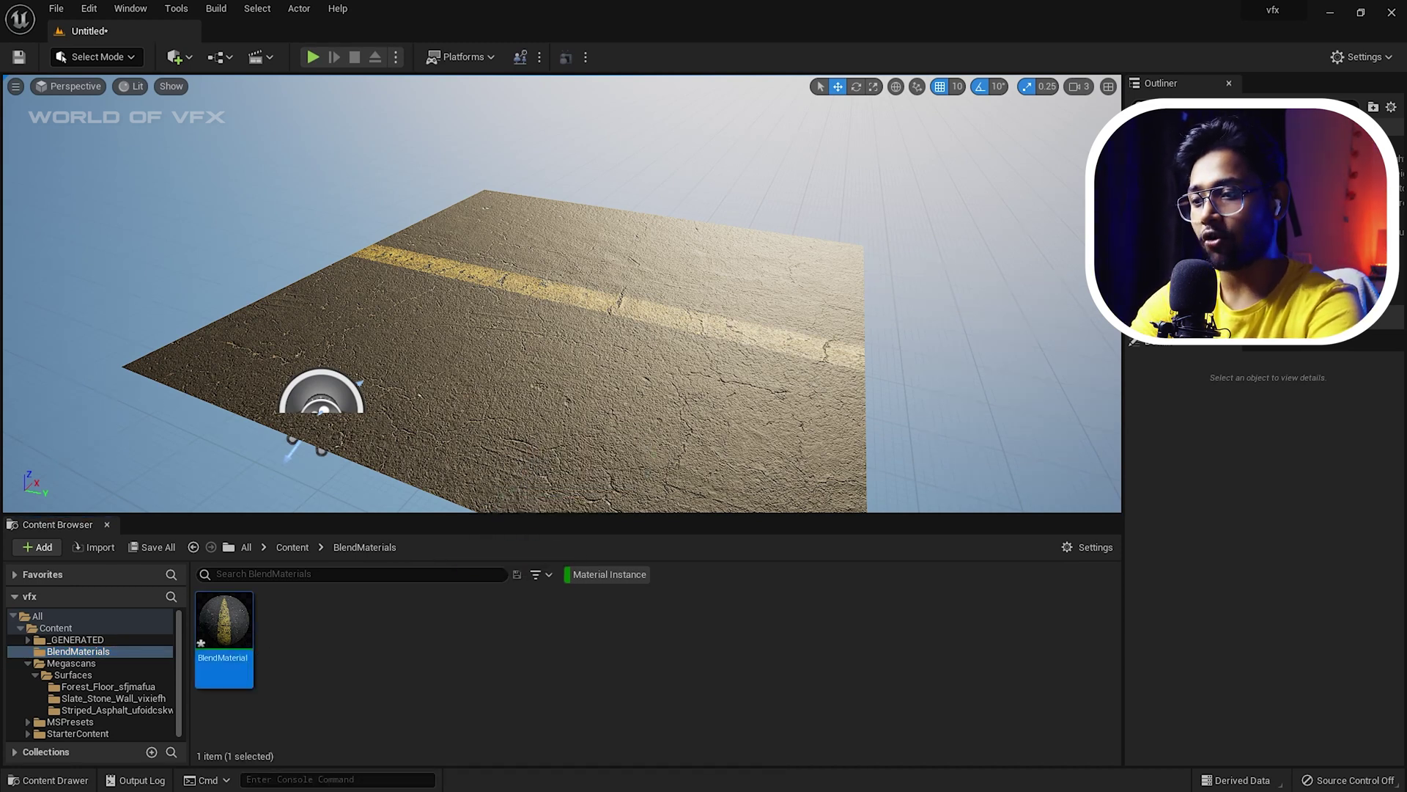
pyautogui.click(531, 428)
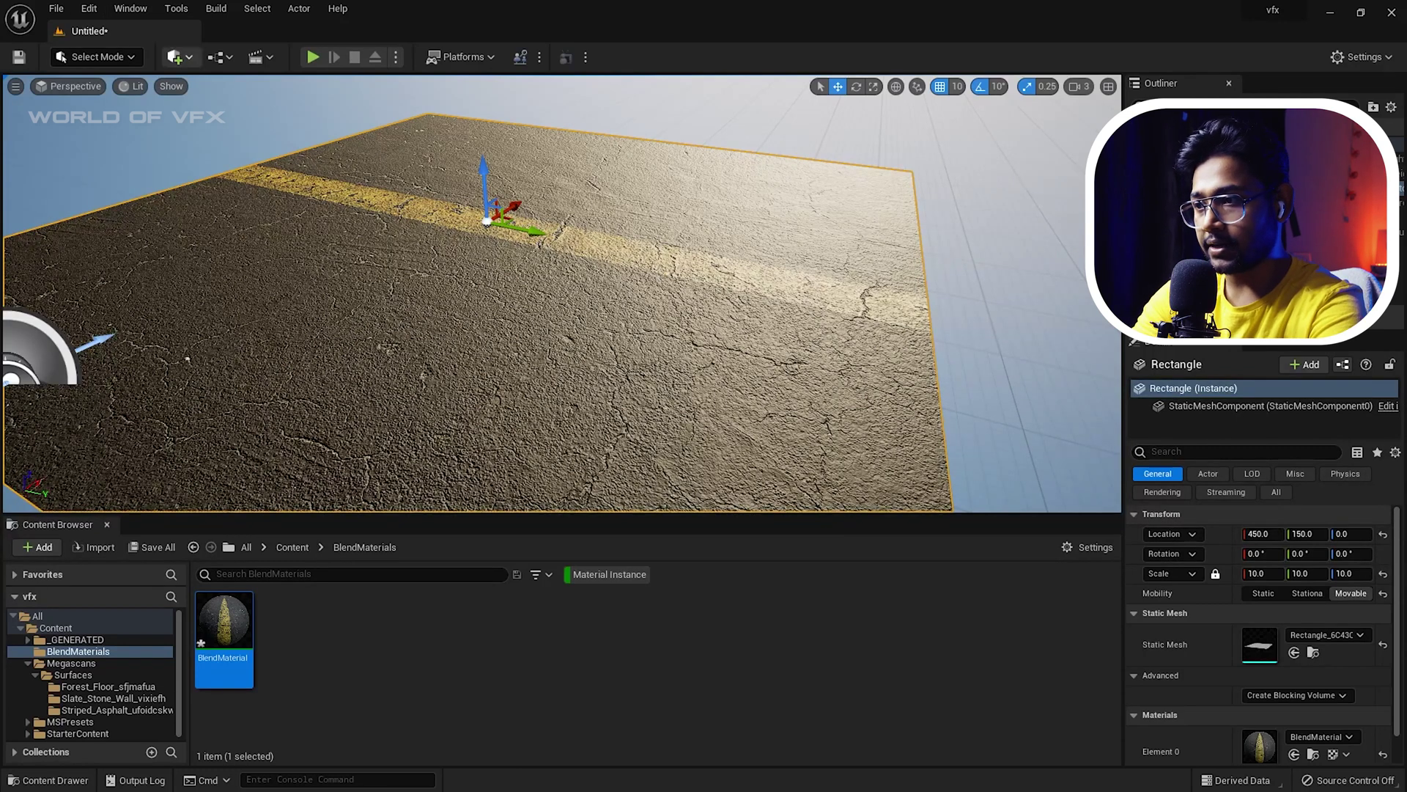
# Step: Add a Cine Camera Actor to the scene and look through it in the viewport
pyautogui.click(174, 56)
pyautogui.moveTo(227, 241)
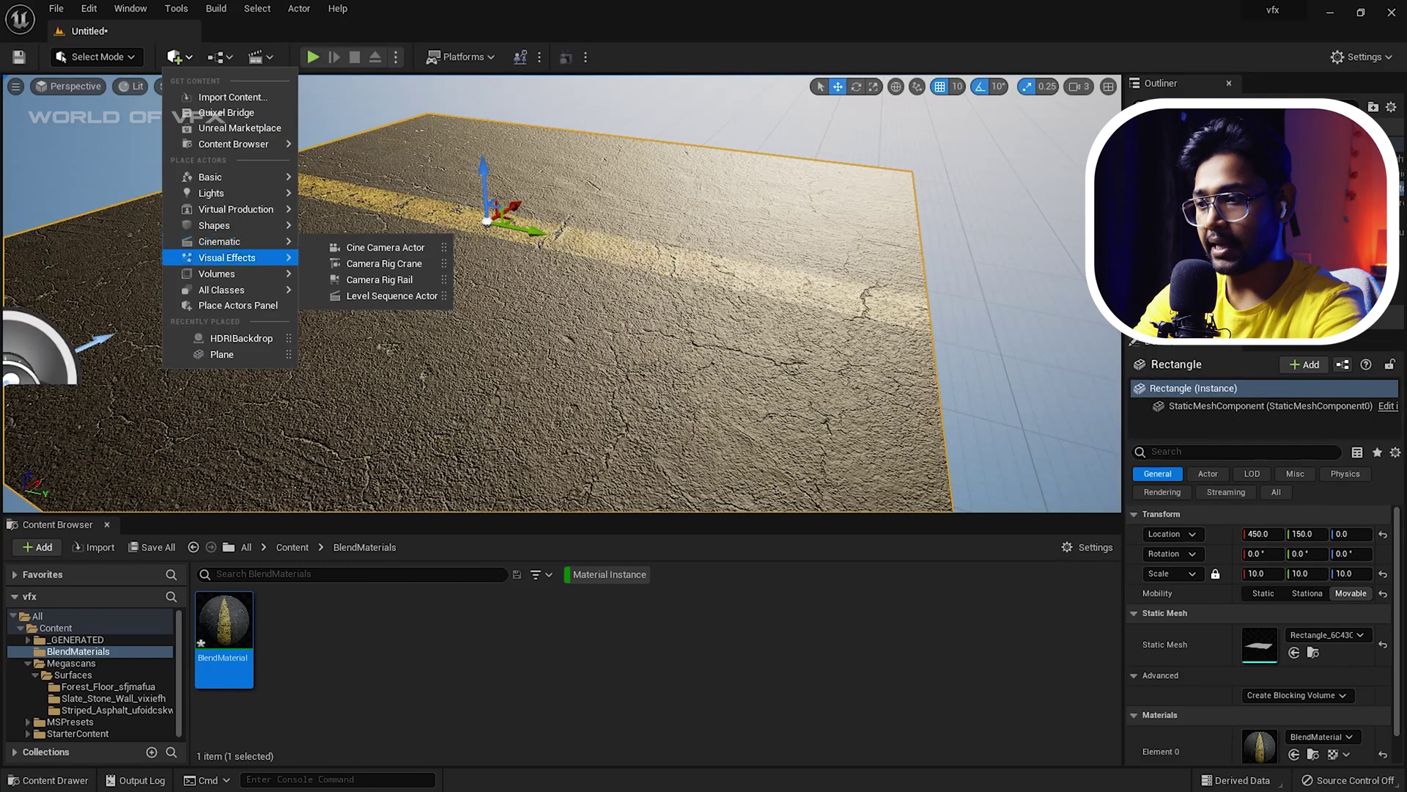
pyautogui.click(385, 247)
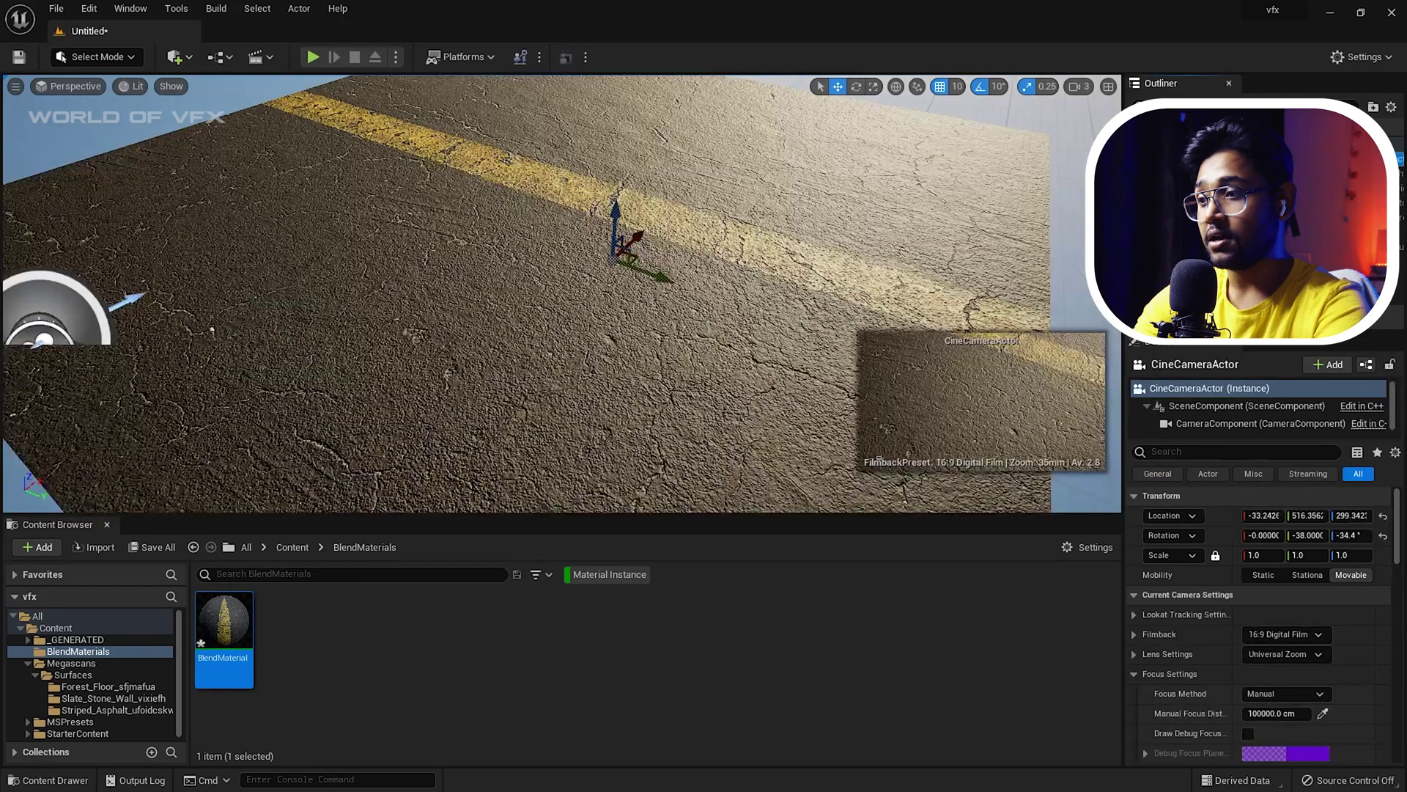
pyautogui.click(69, 85)
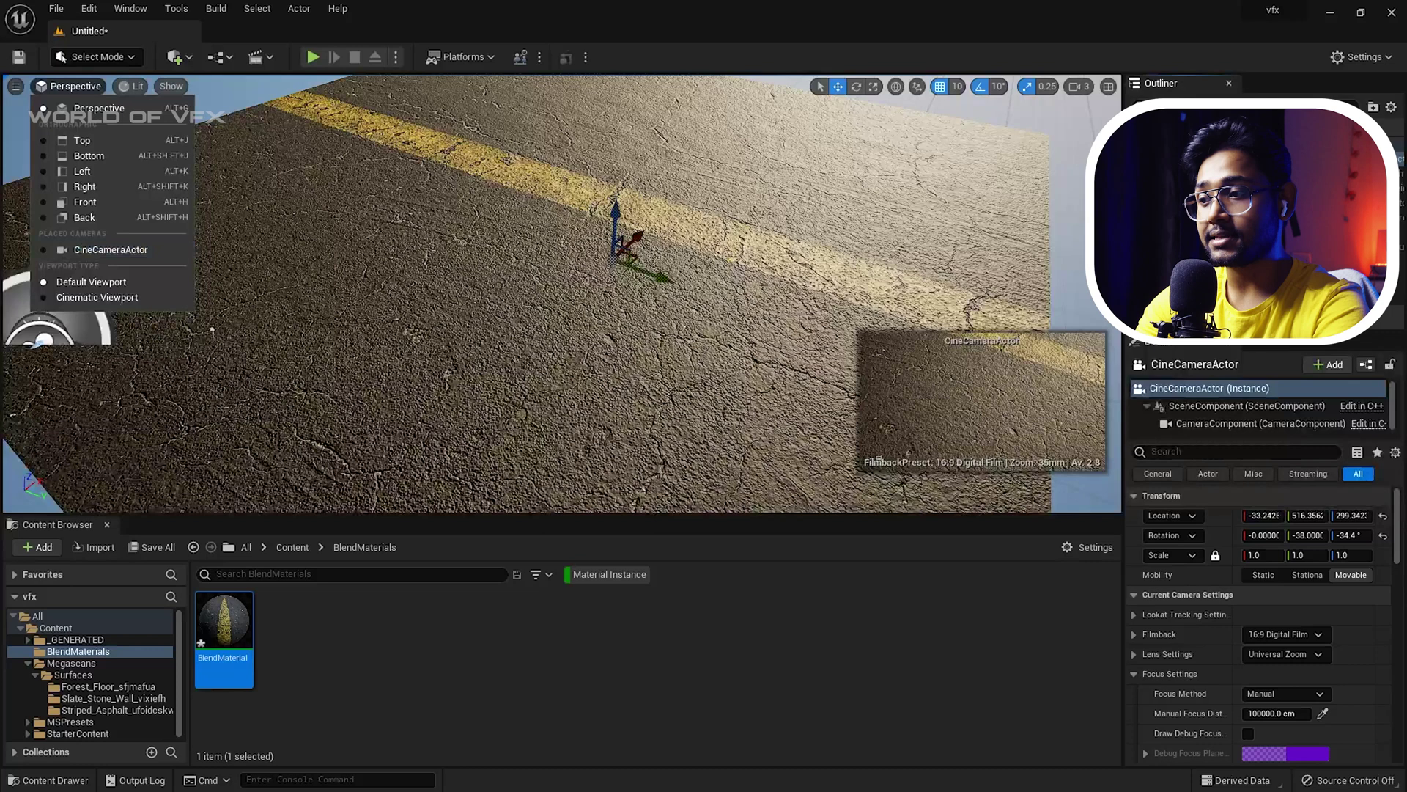
pyautogui.click(99, 249)
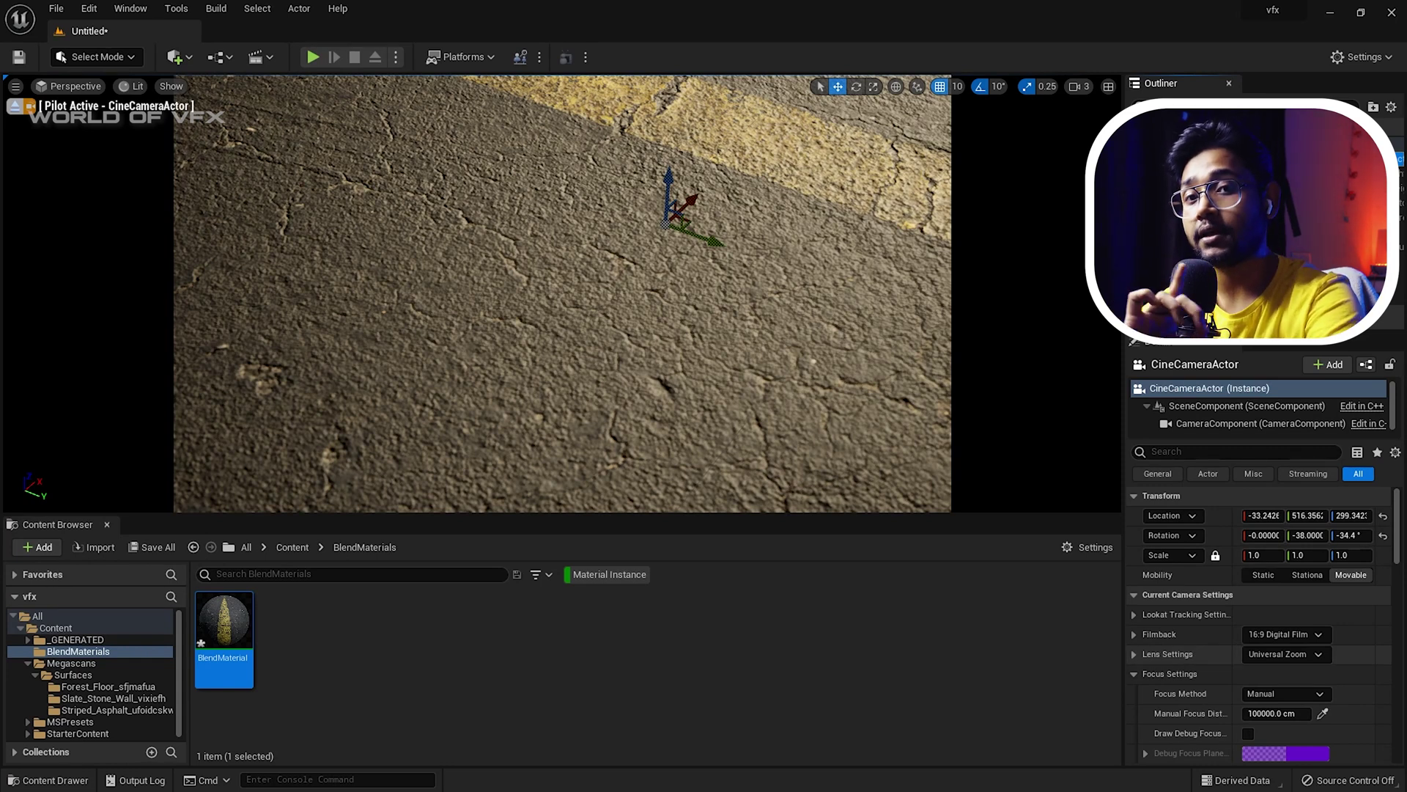
# Step: Set the cine camera's filmback to 16:9 DSLR
pyautogui.scroll(-1, 1261, 610)
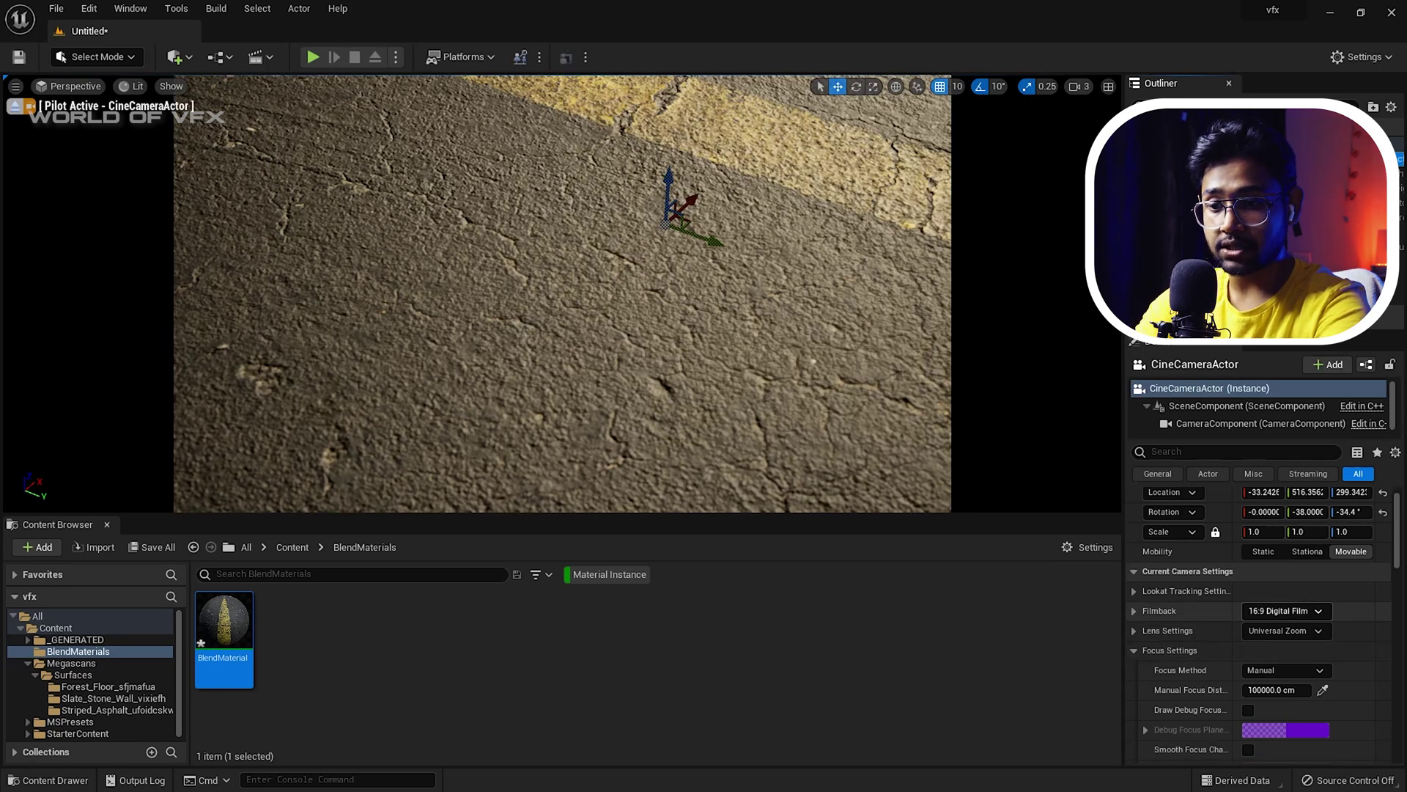
pyautogui.click(1282, 611)
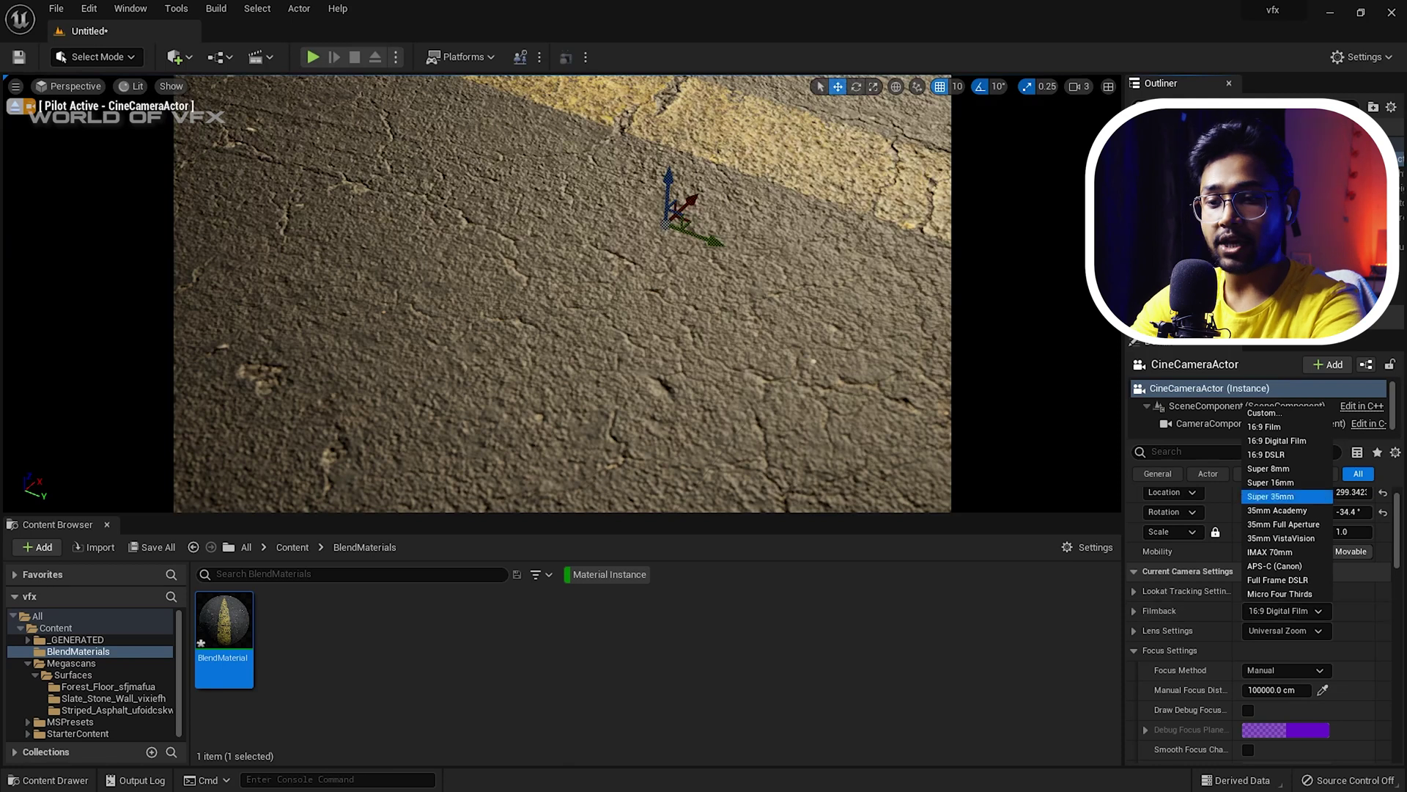
pyautogui.click(1266, 455)
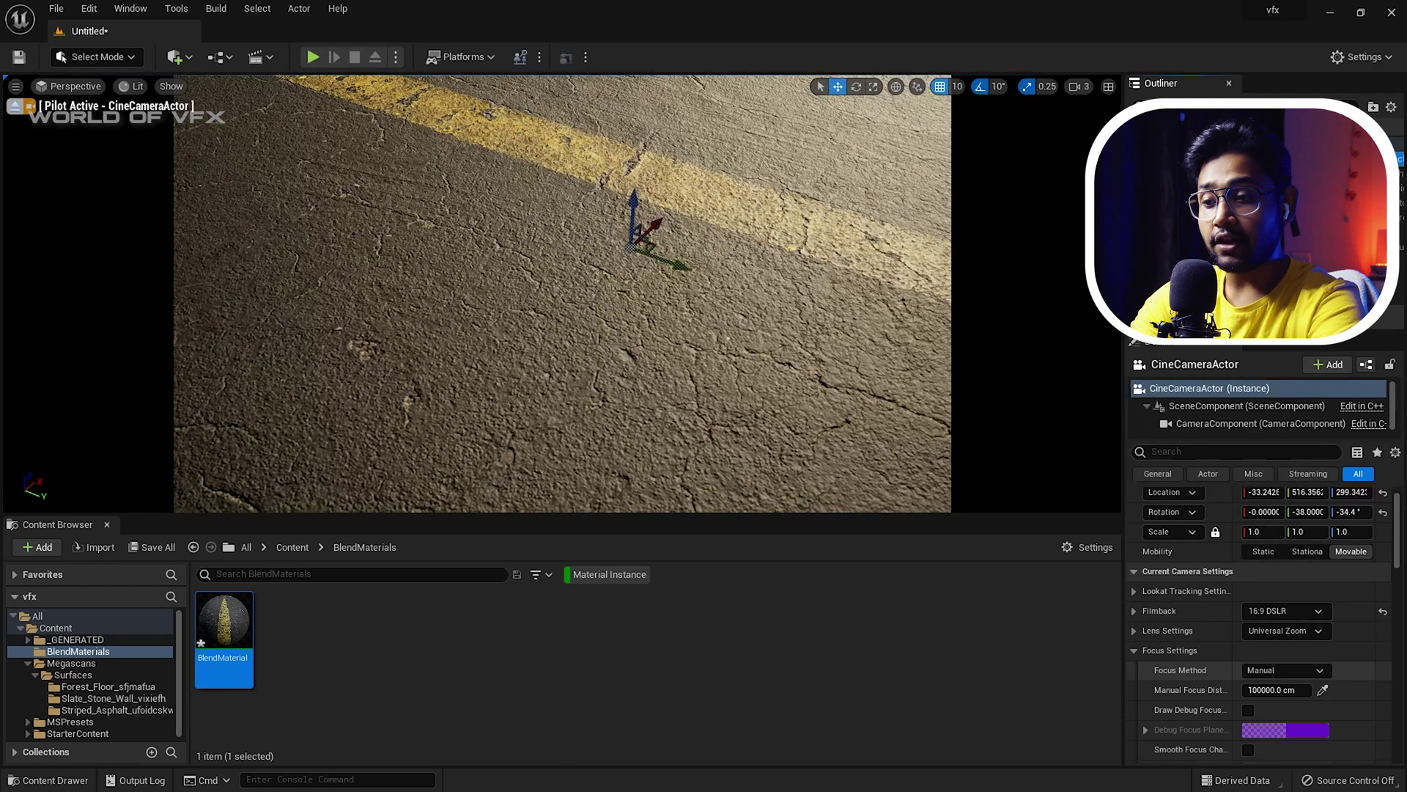
# Step: Set the camera's aperture to 1.4 and reframe it on the asphalt with a manual focus distance of 344.216705 cm
pyautogui.scroll(-2, 1202, 664)
pyautogui.scroll(-3, 1202, 659)
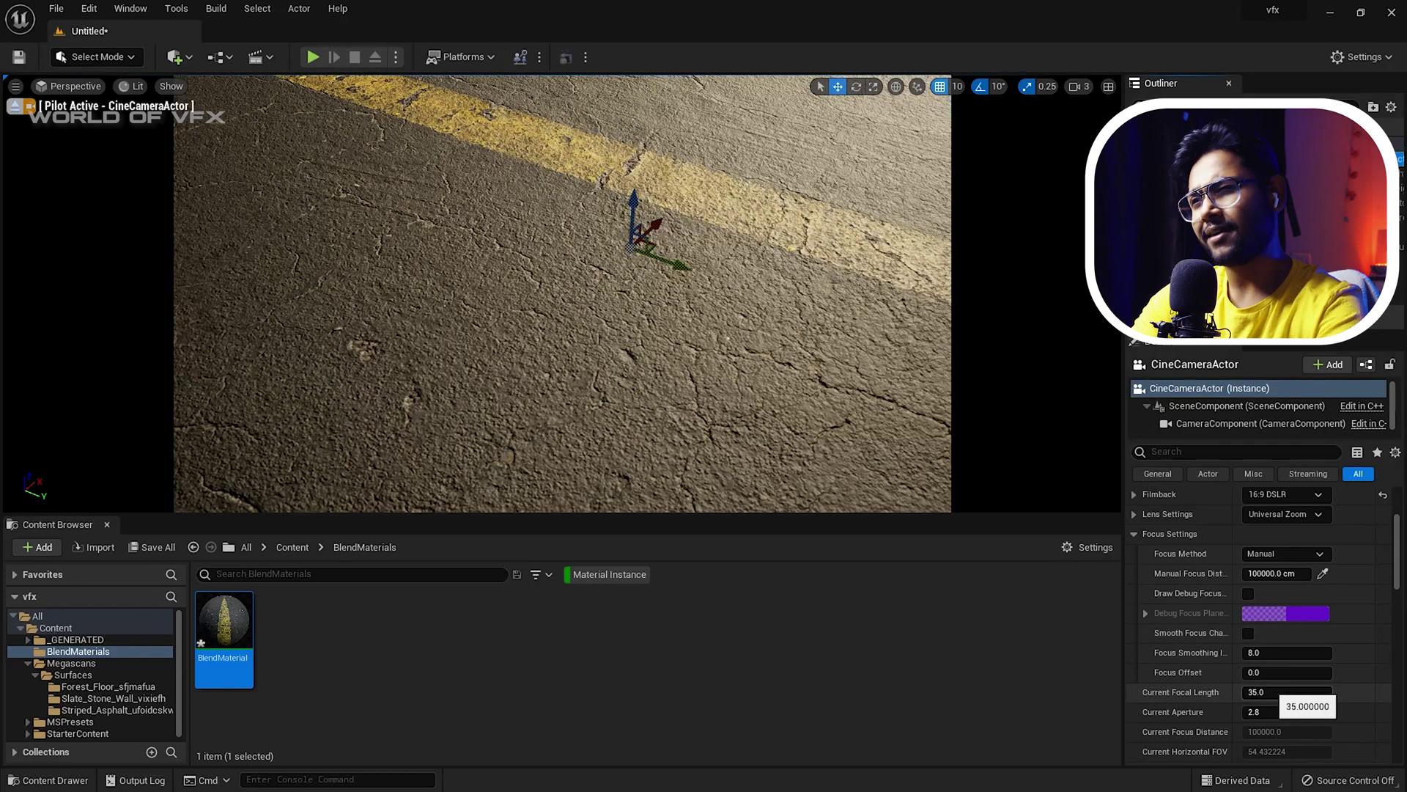
pyautogui.click(1268, 712)
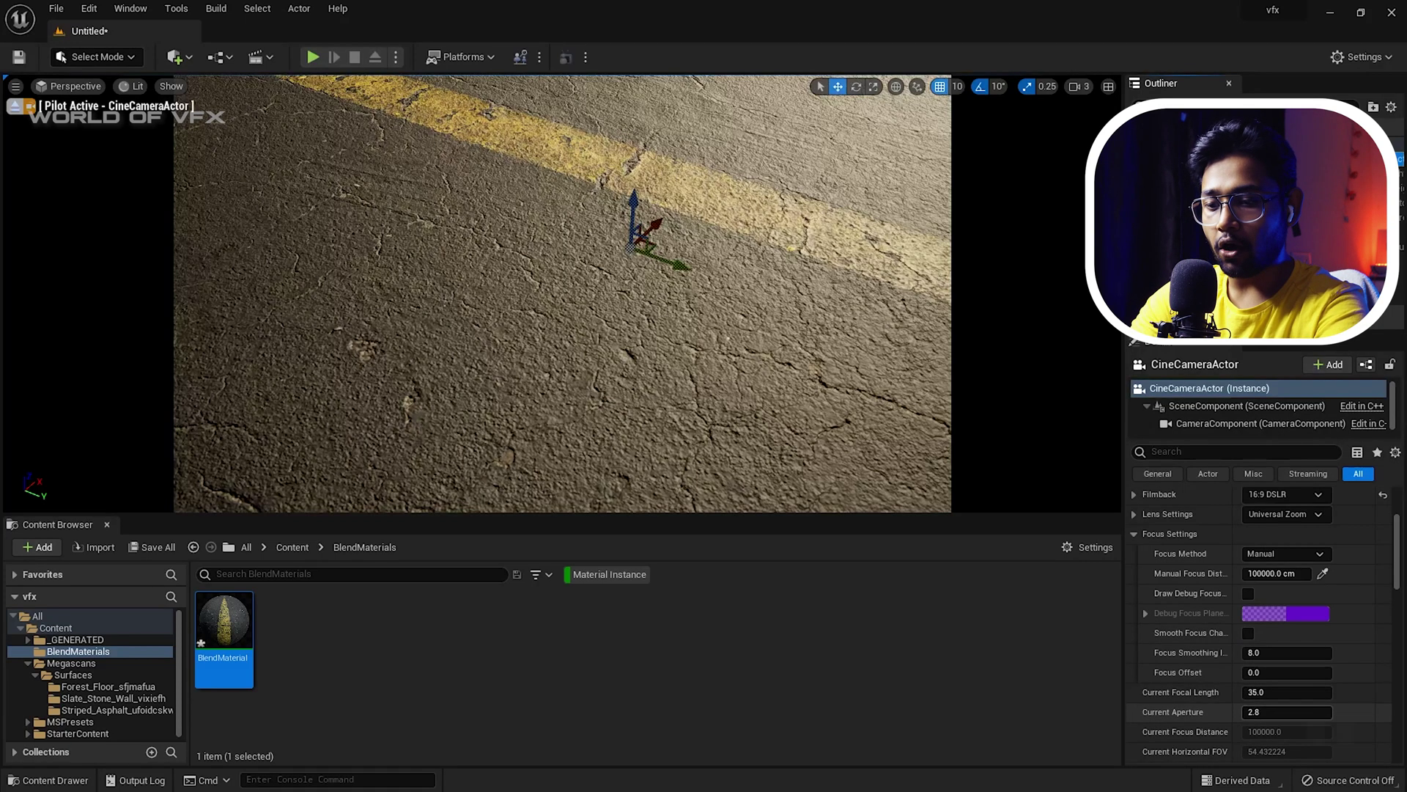
pyautogui.write('1.4')
pyautogui.press('Return')
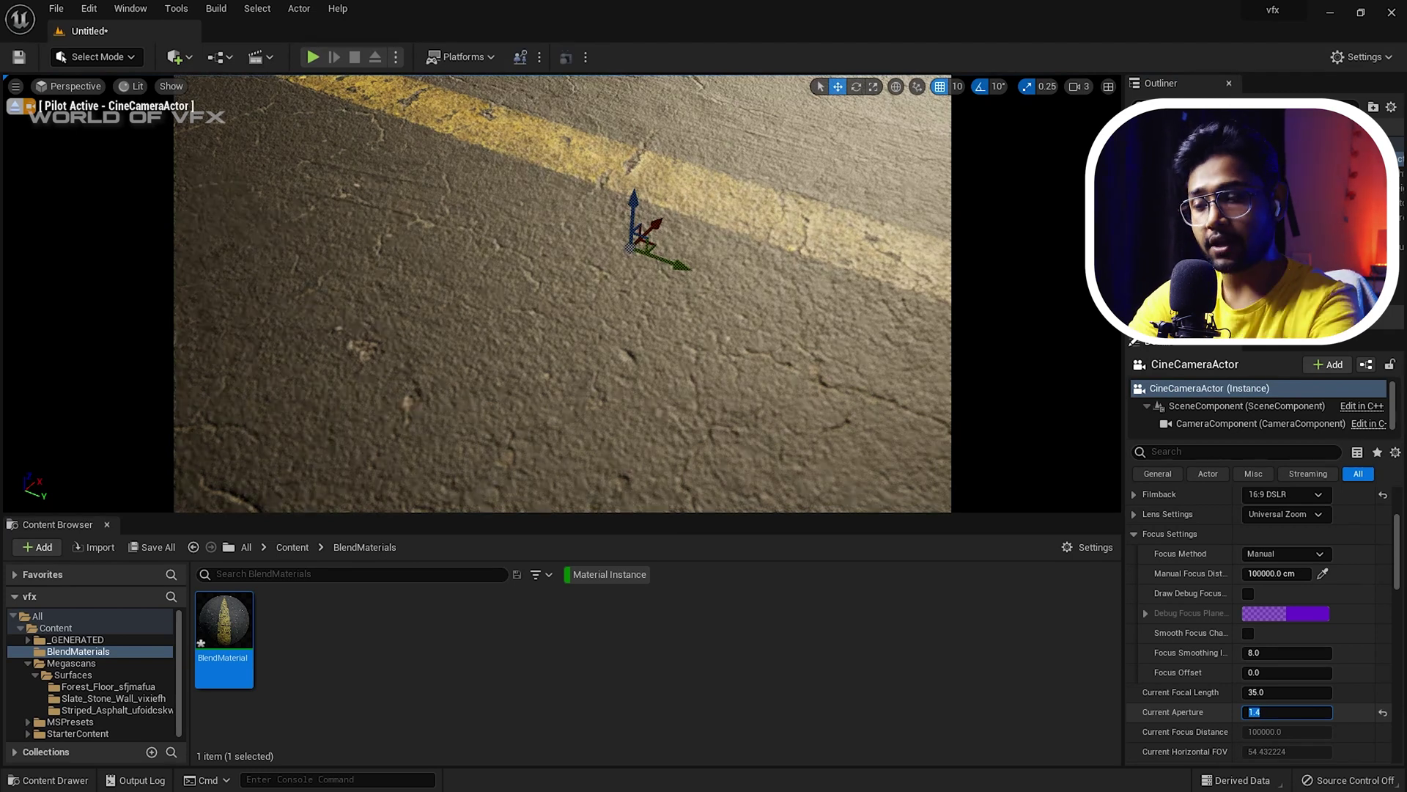
pyautogui.moveTo(562, 293); pyautogui.dragTo(562, 227, button='right')
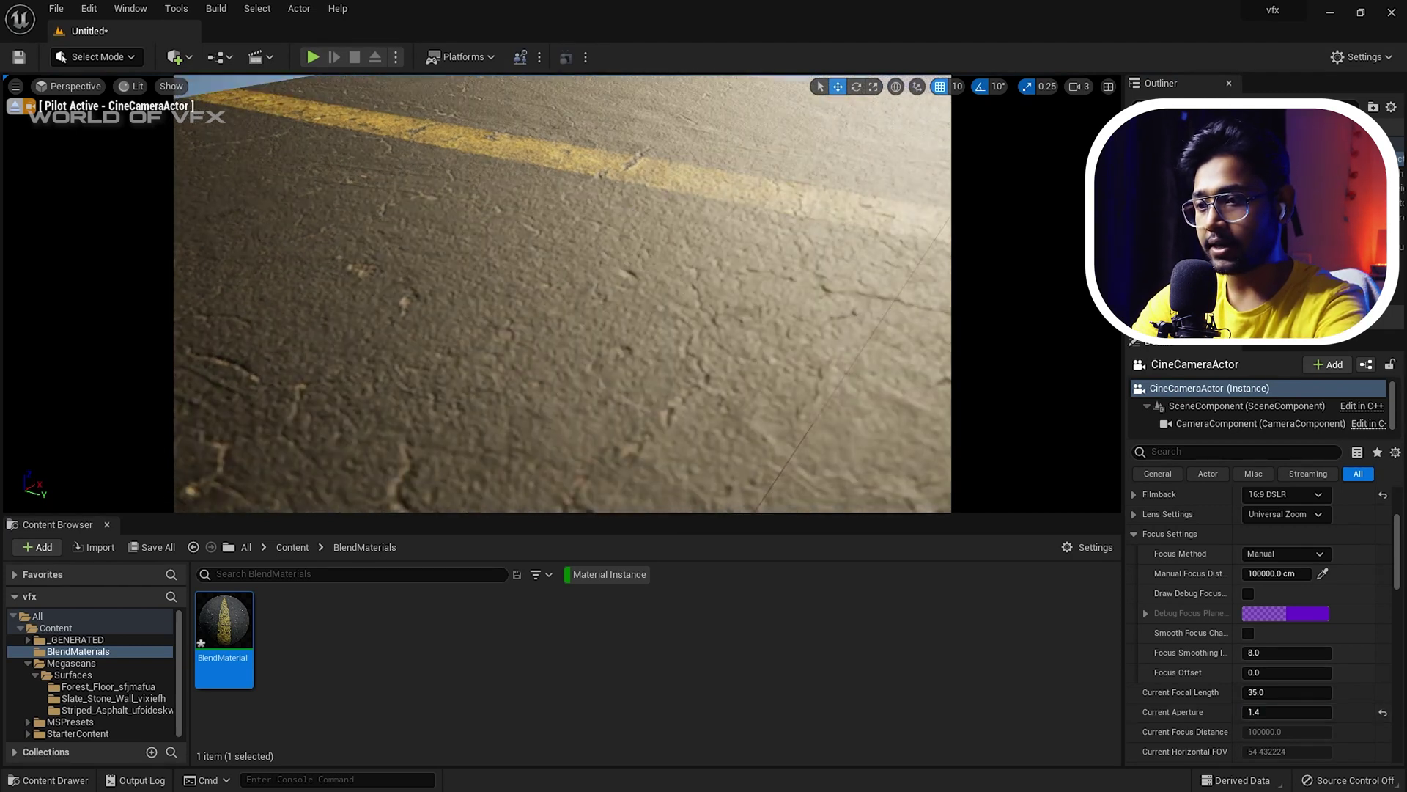
pyautogui.moveTo(562, 293); pyautogui.dragTo(563, 338, button='right')
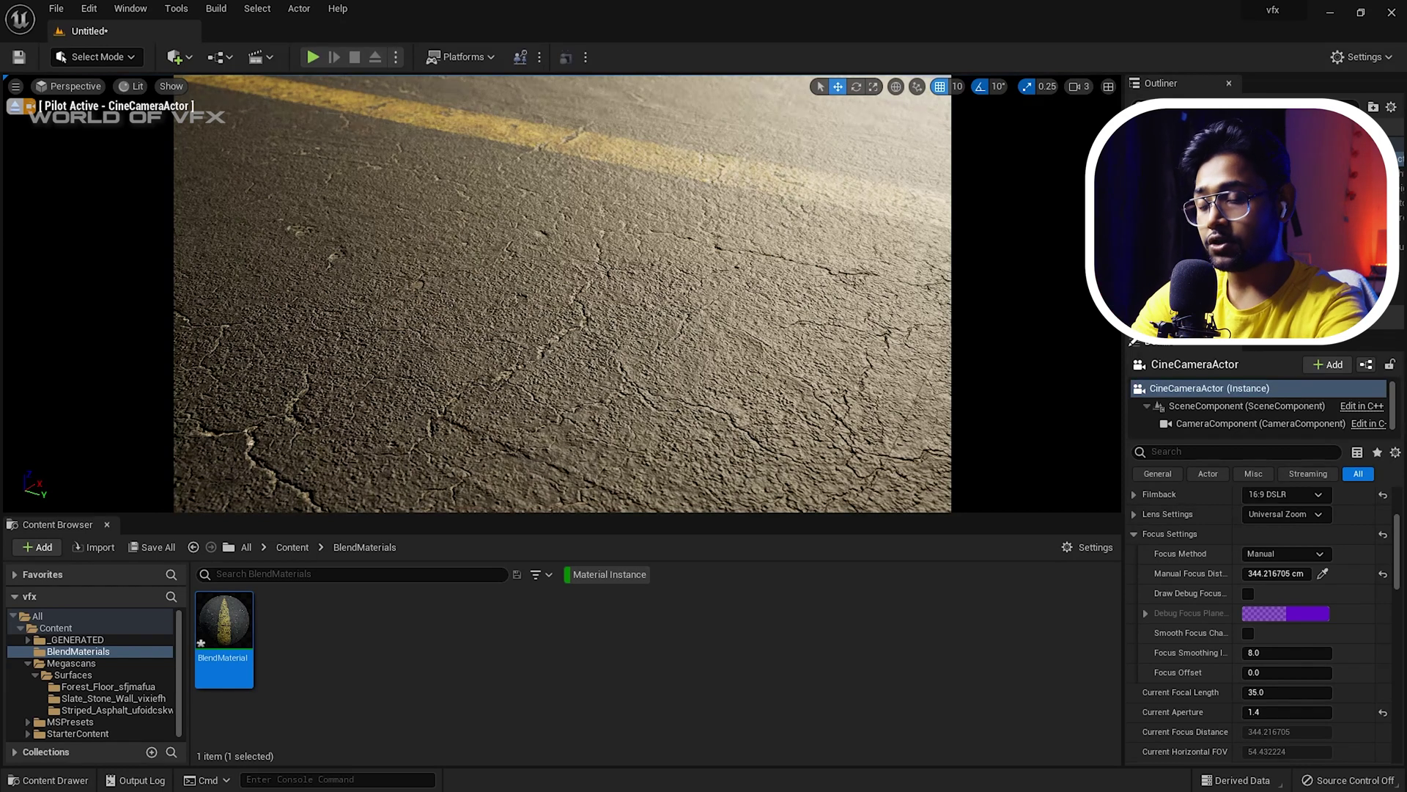
# Step: Open BlendMaterial in a maximized editor, enable its Use Puddle Layer parameter and save the material
pyautogui.doubleClick(223, 622)
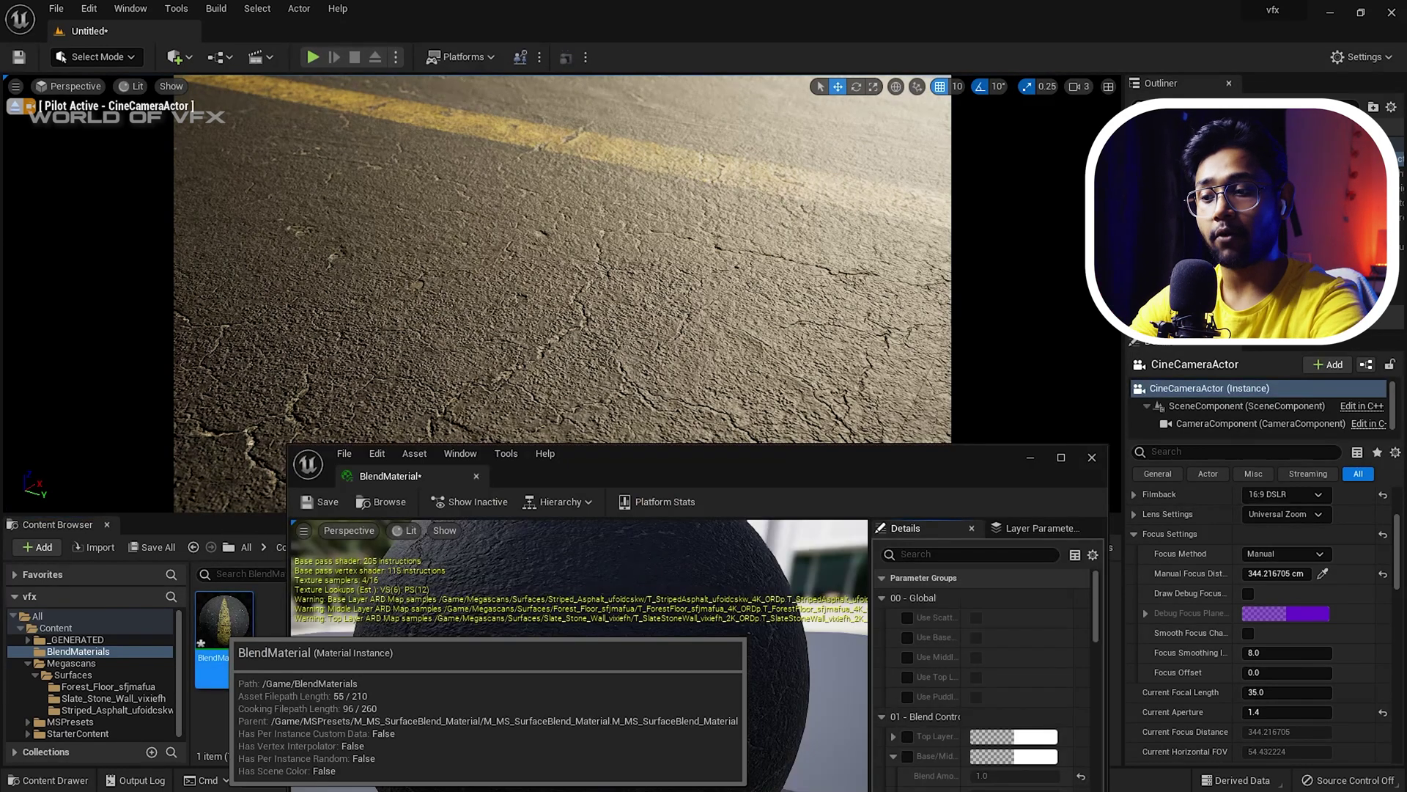
pyautogui.press('super+Up')
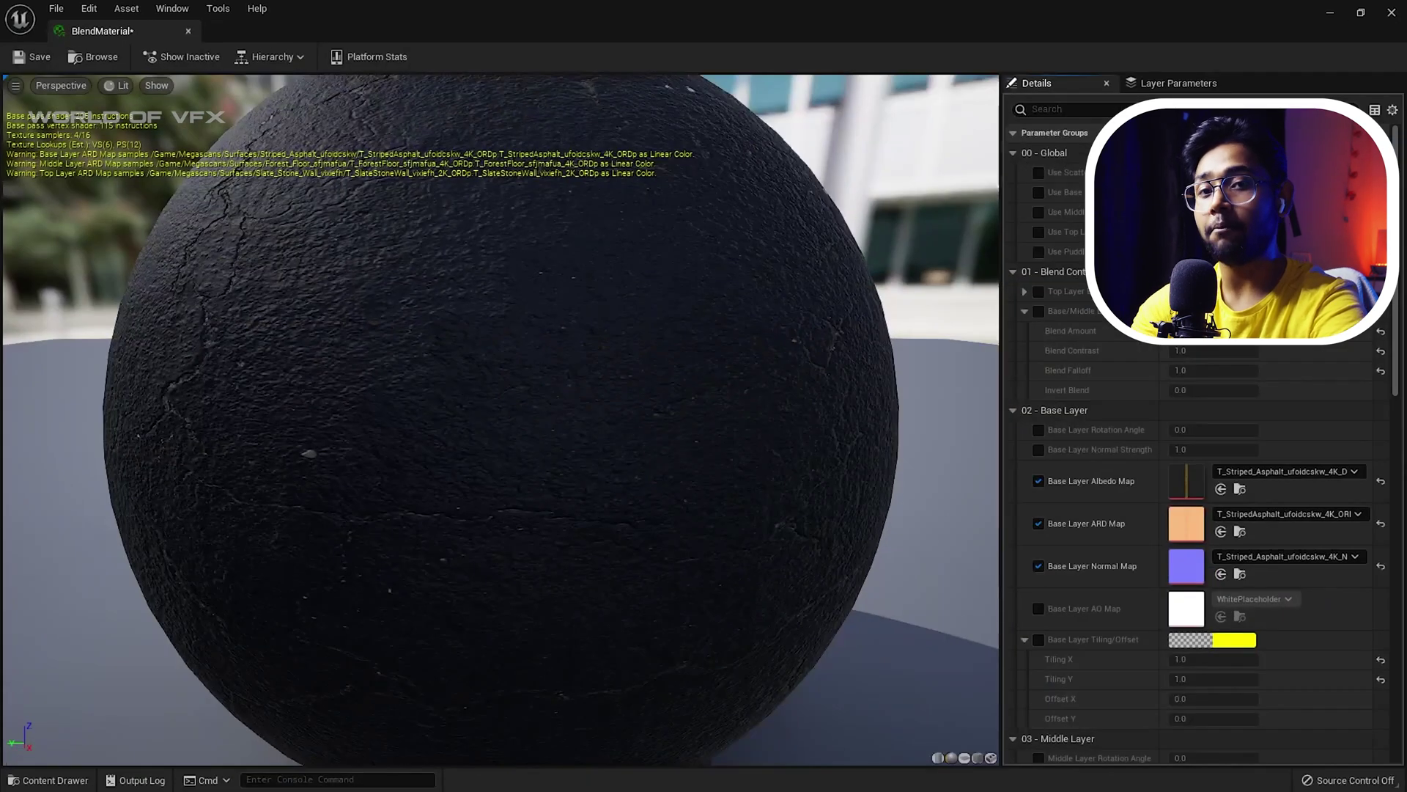
pyautogui.click(1032, 108)
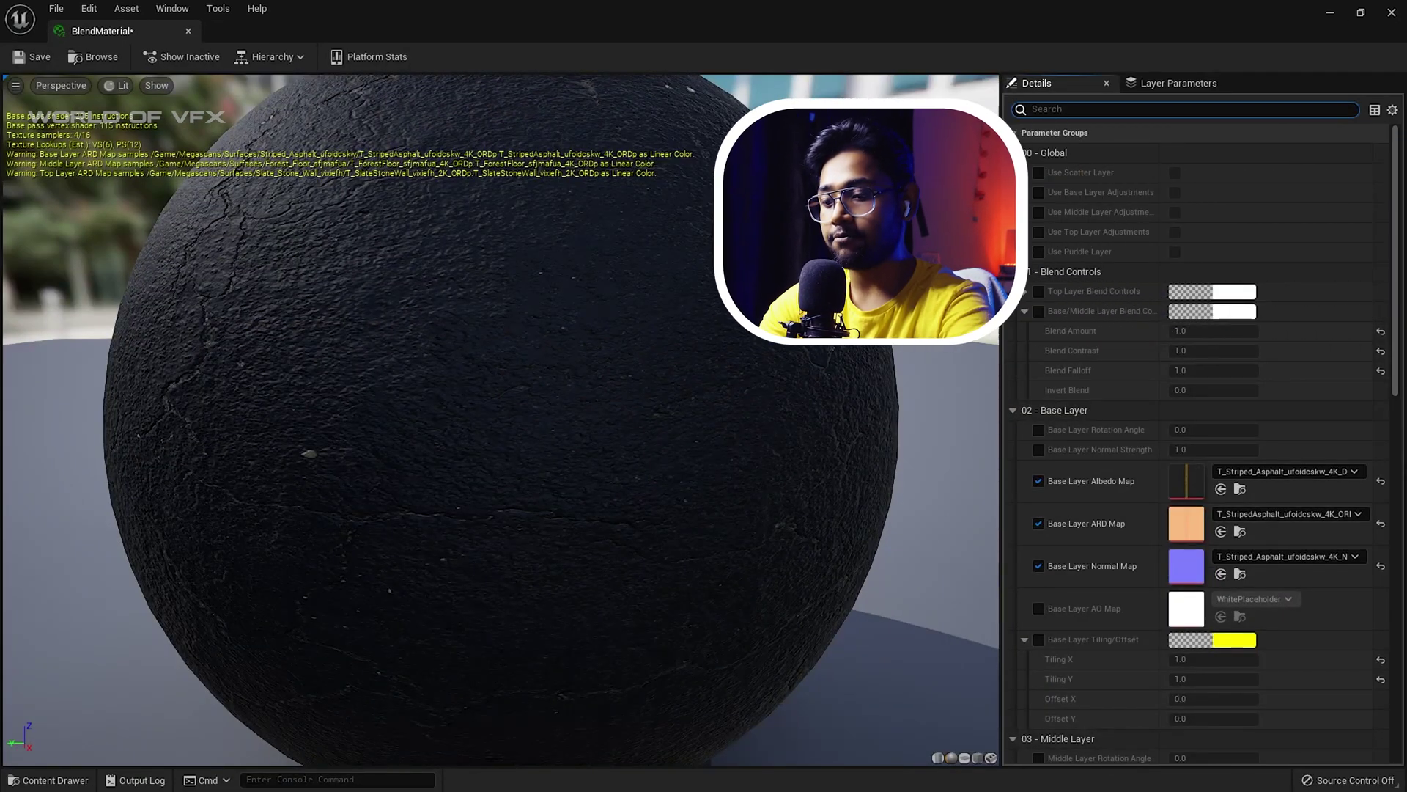
pyautogui.write('puddle')
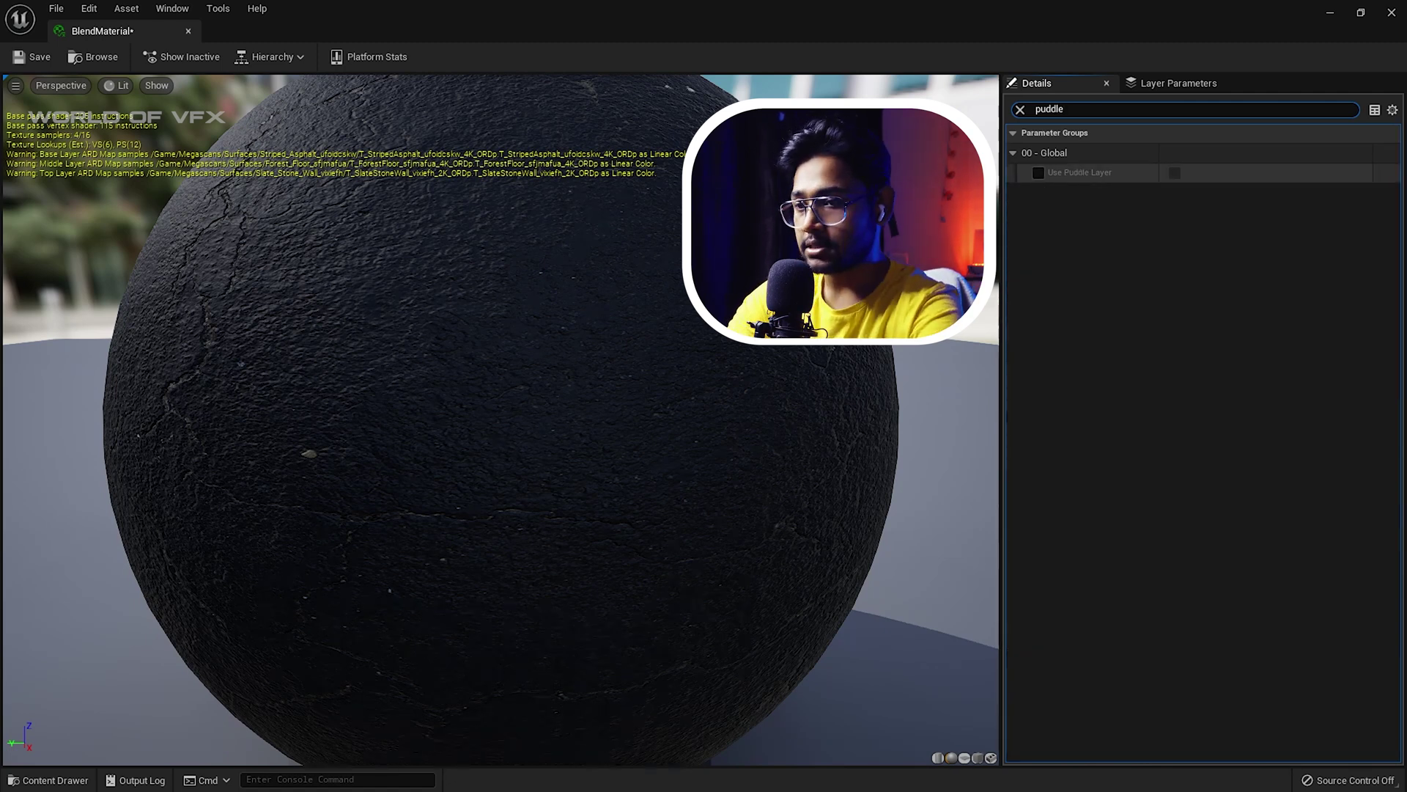
pyautogui.click(1175, 172)
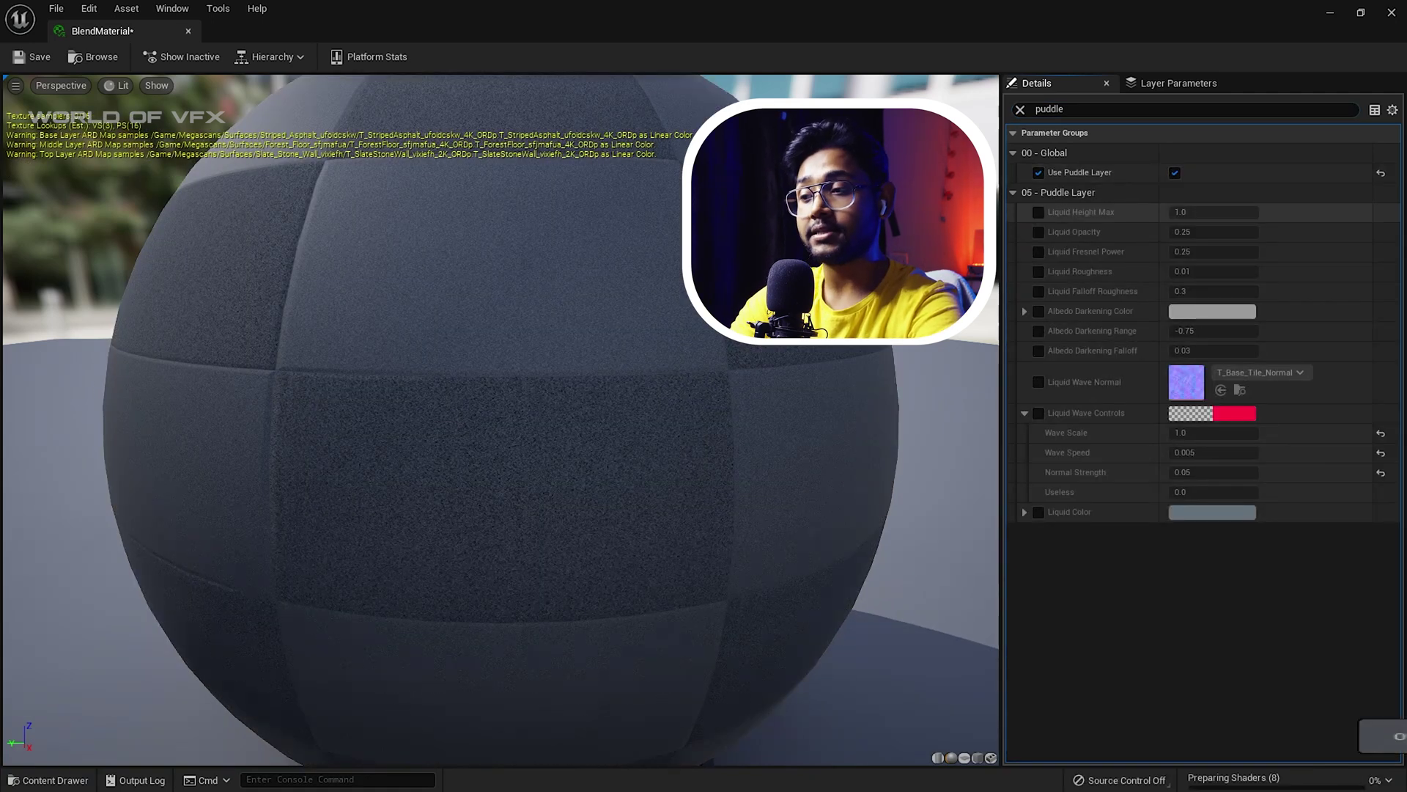
pyautogui.click(33, 57)
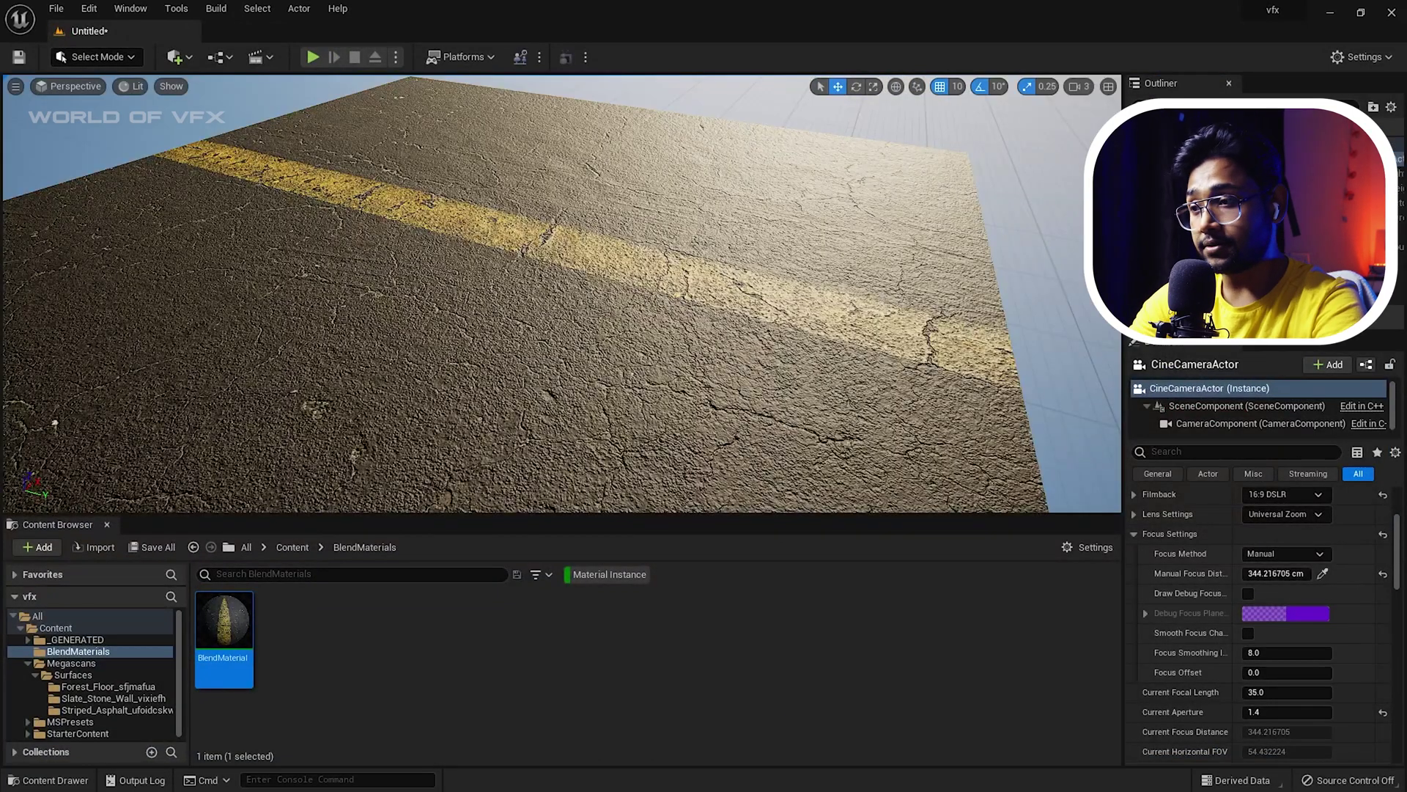
# Step: Activate the Paint tool in Mesh Paint mode and disable the red and green channels so only blue is painted
pyautogui.click(97, 57)
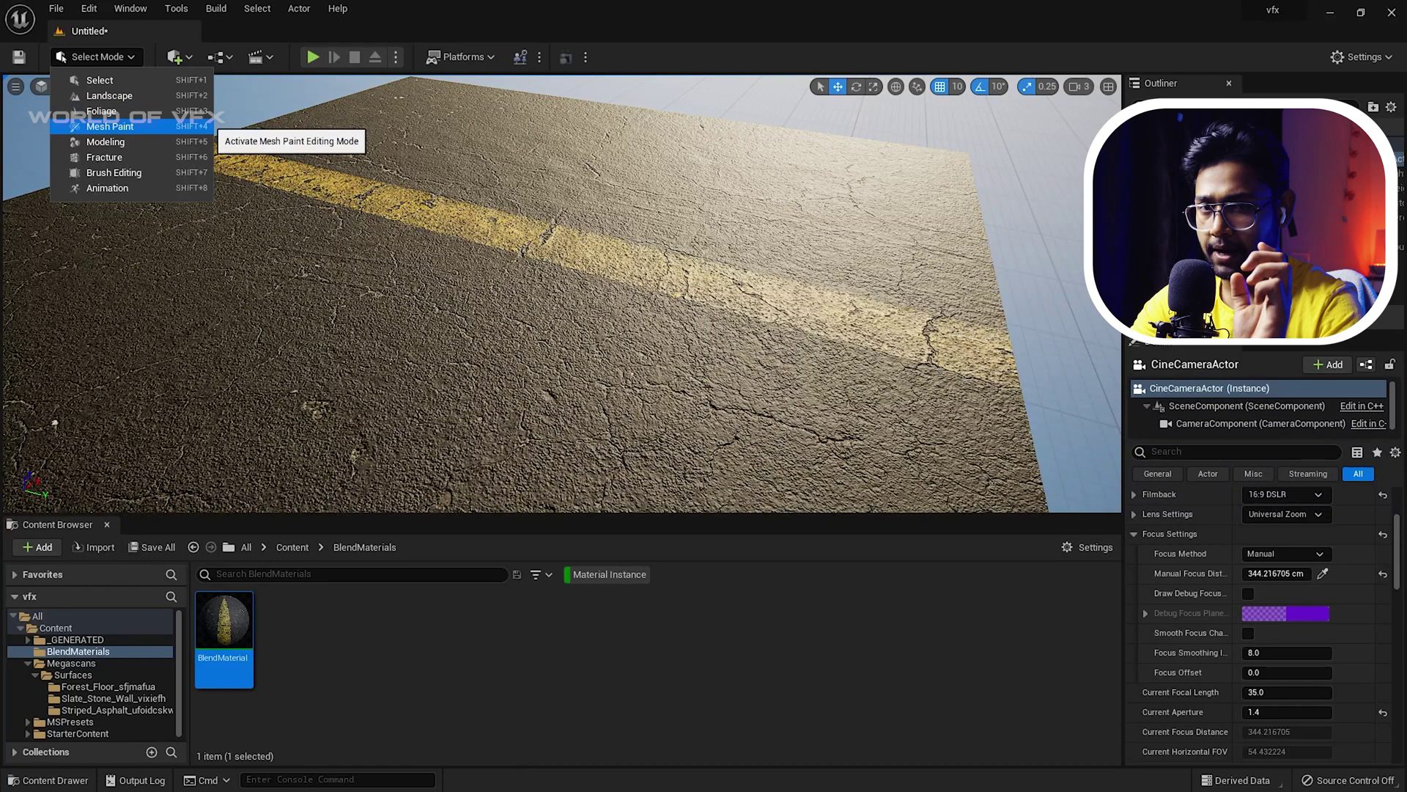
pyautogui.click(110, 126)
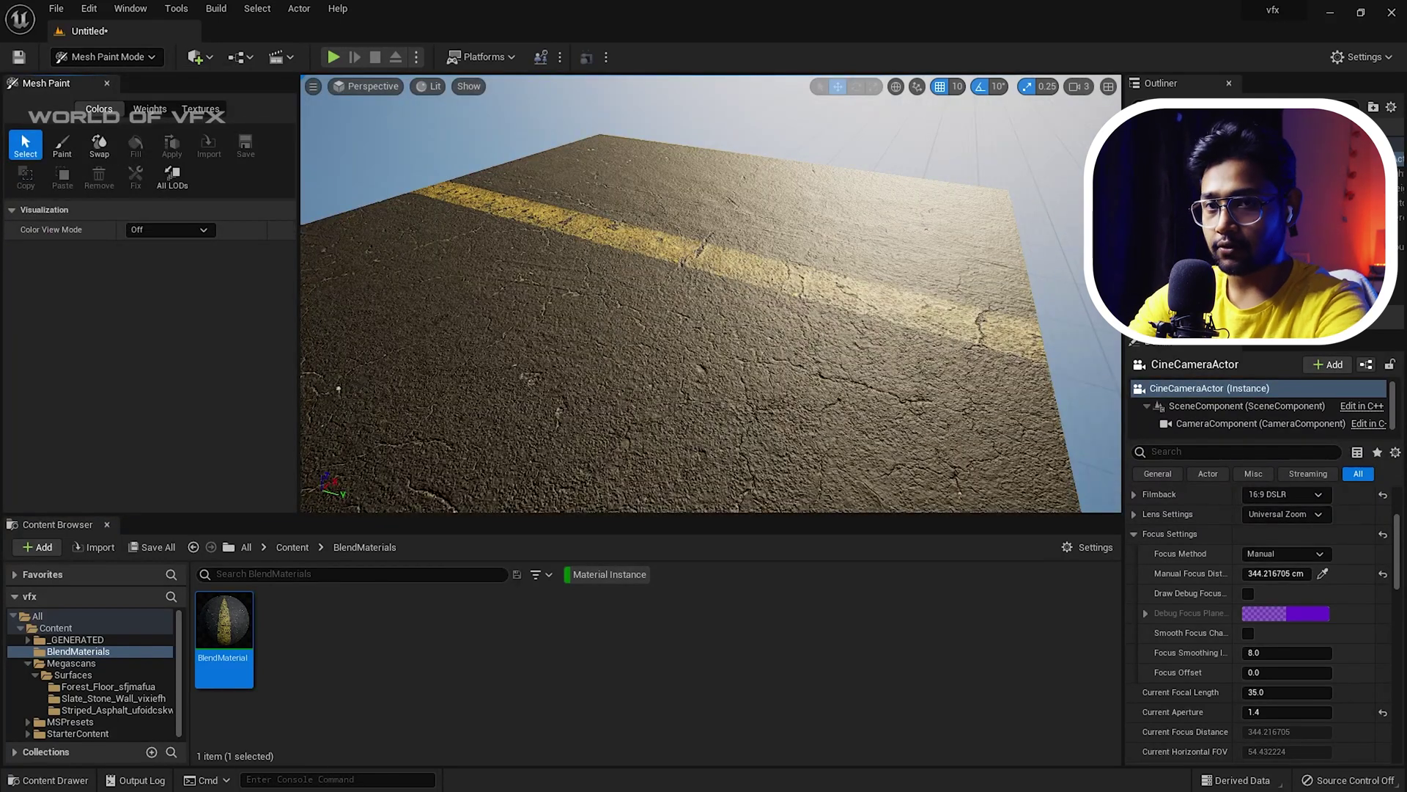
pyautogui.click(62, 145)
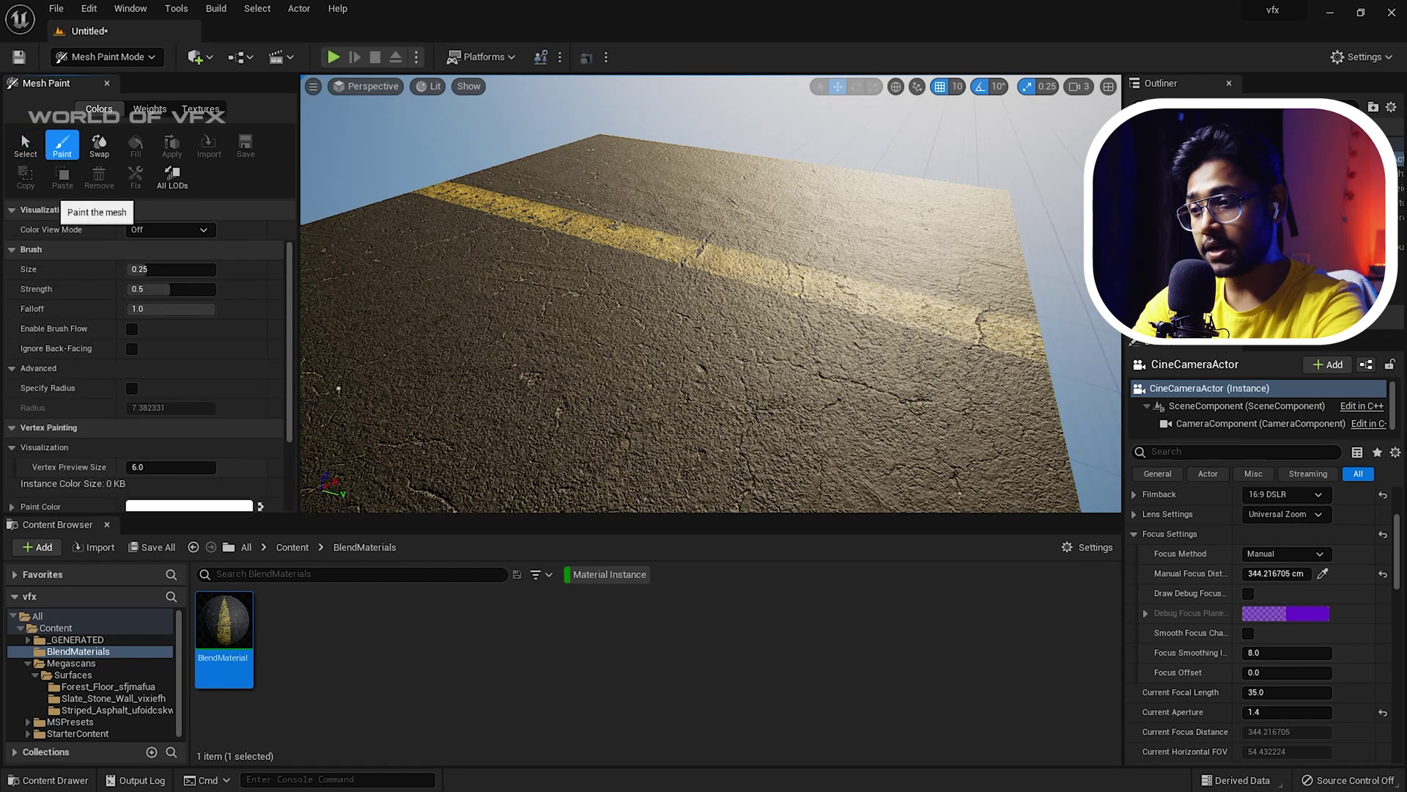
pyautogui.scroll(-3, 146, 367)
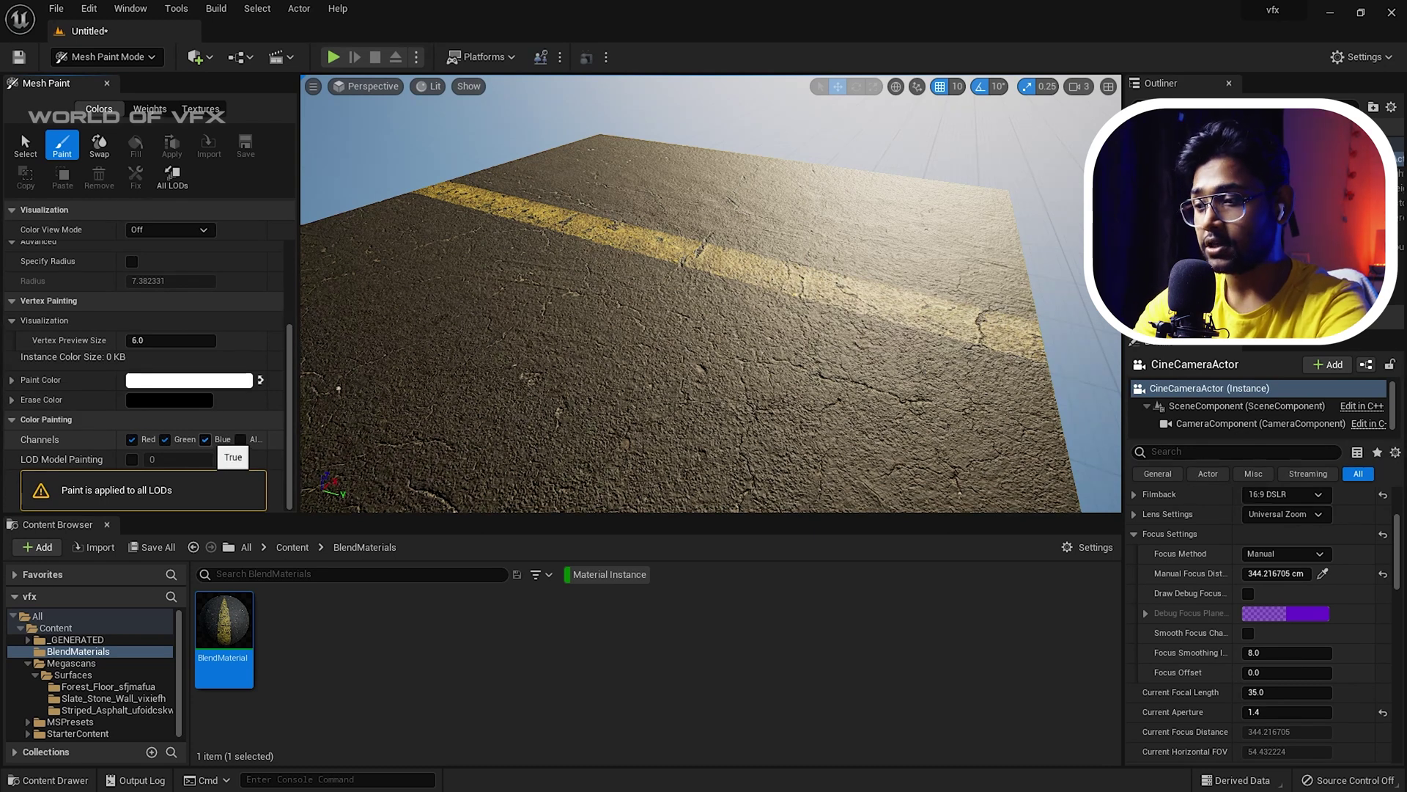
pyautogui.click(132, 439)
pyautogui.click(165, 439)
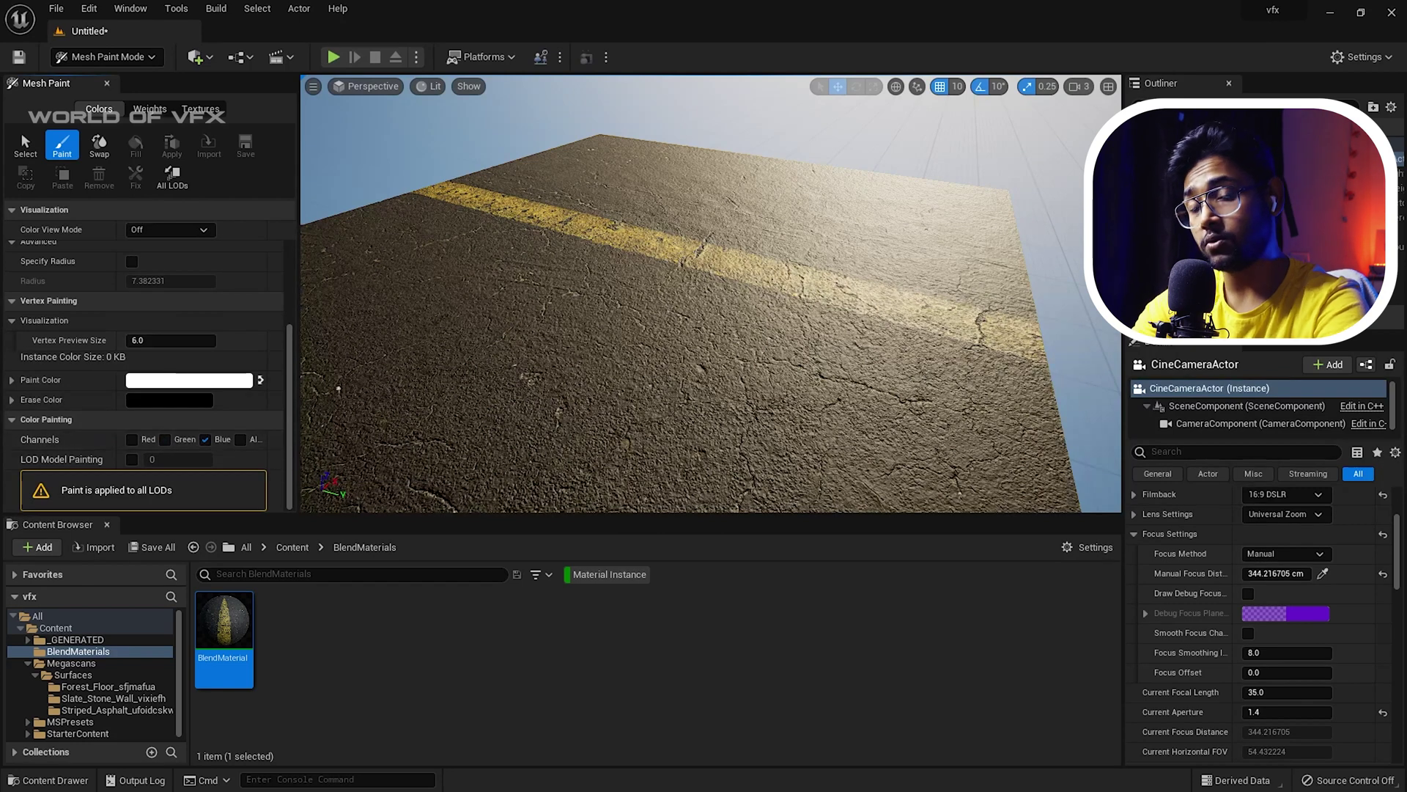
# Step: Select the ground plane and make a white blue-channel brush stroke across the asphalt
pyautogui.moveTo(411, 314); pyautogui.dragTo(350, 314, button='right')
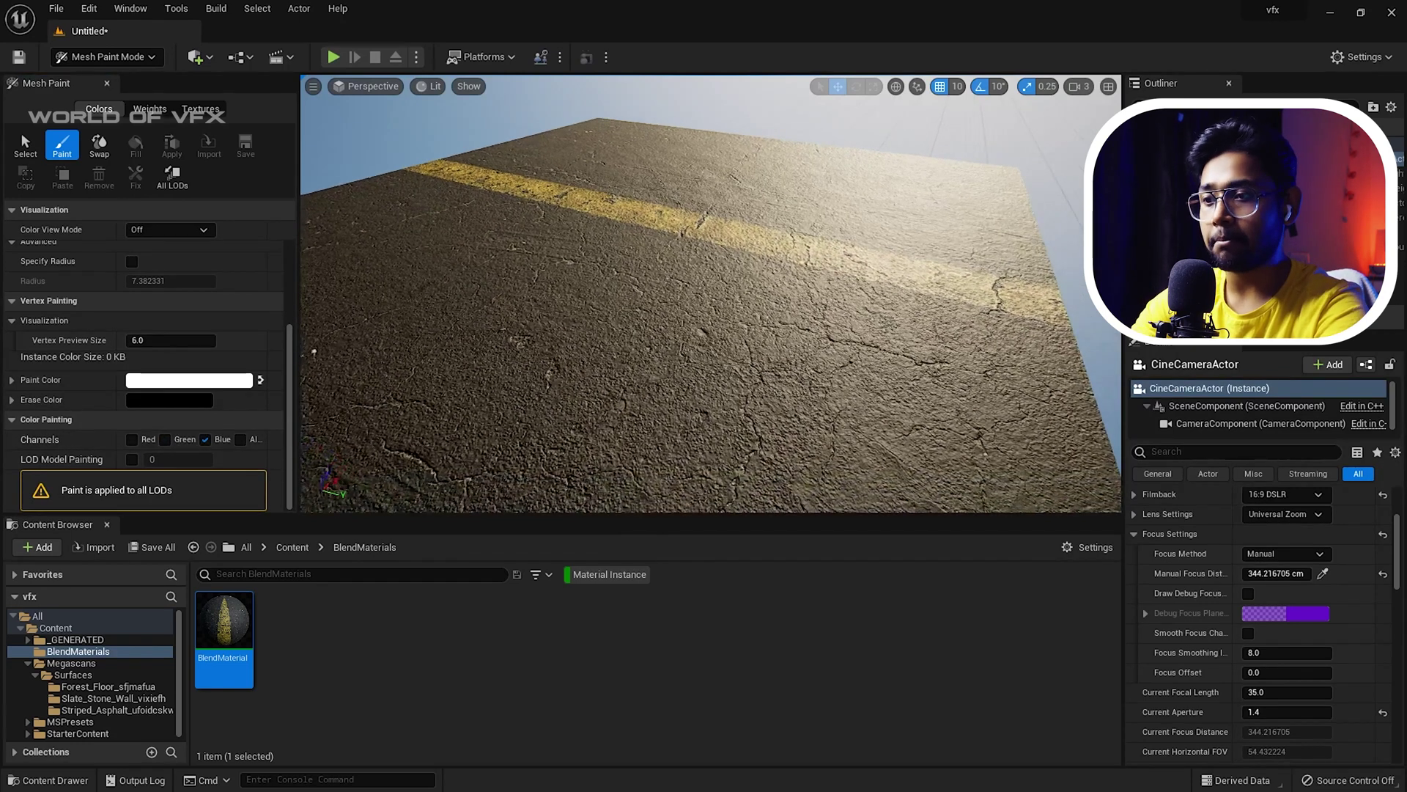
pyautogui.click(351, 314)
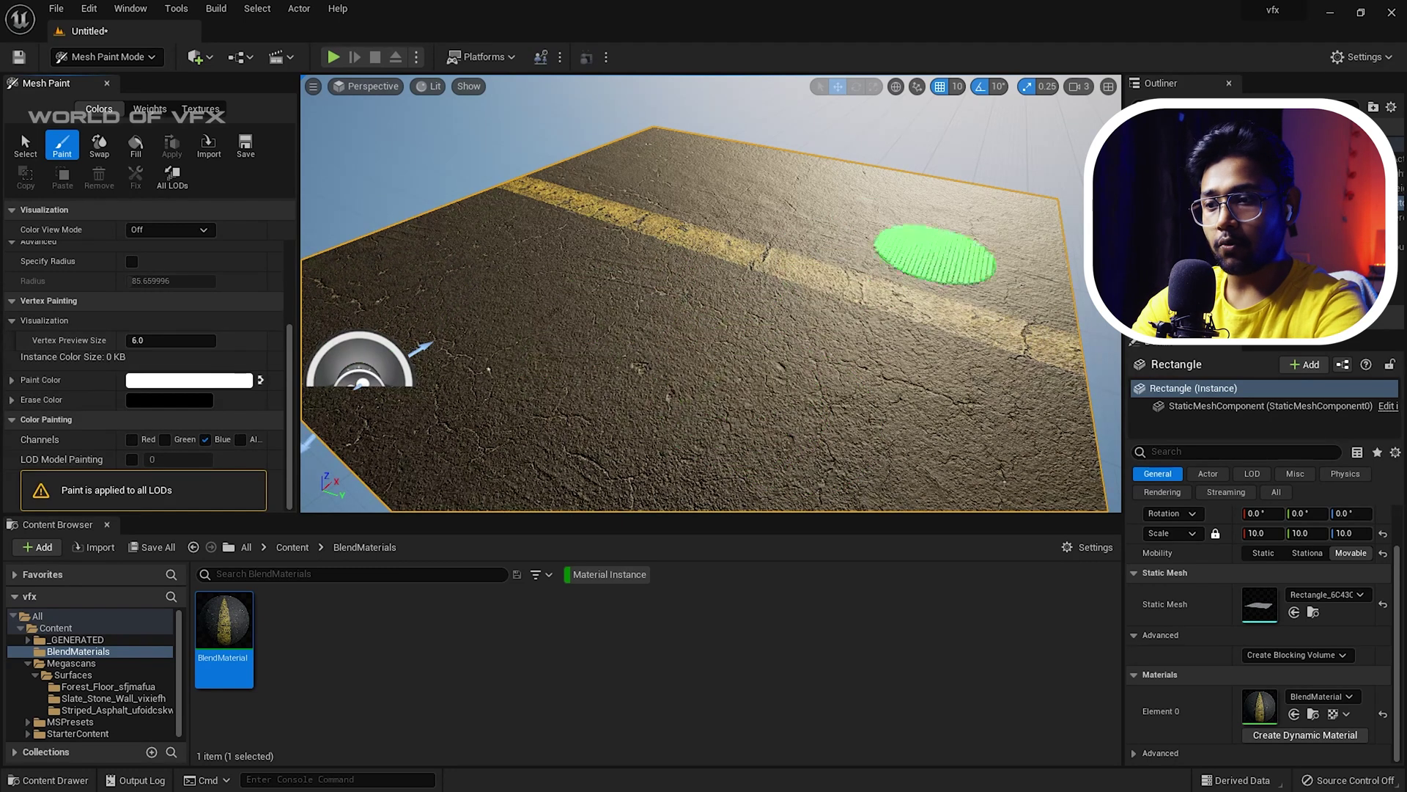
pyautogui.scroll(1, 669, 337)
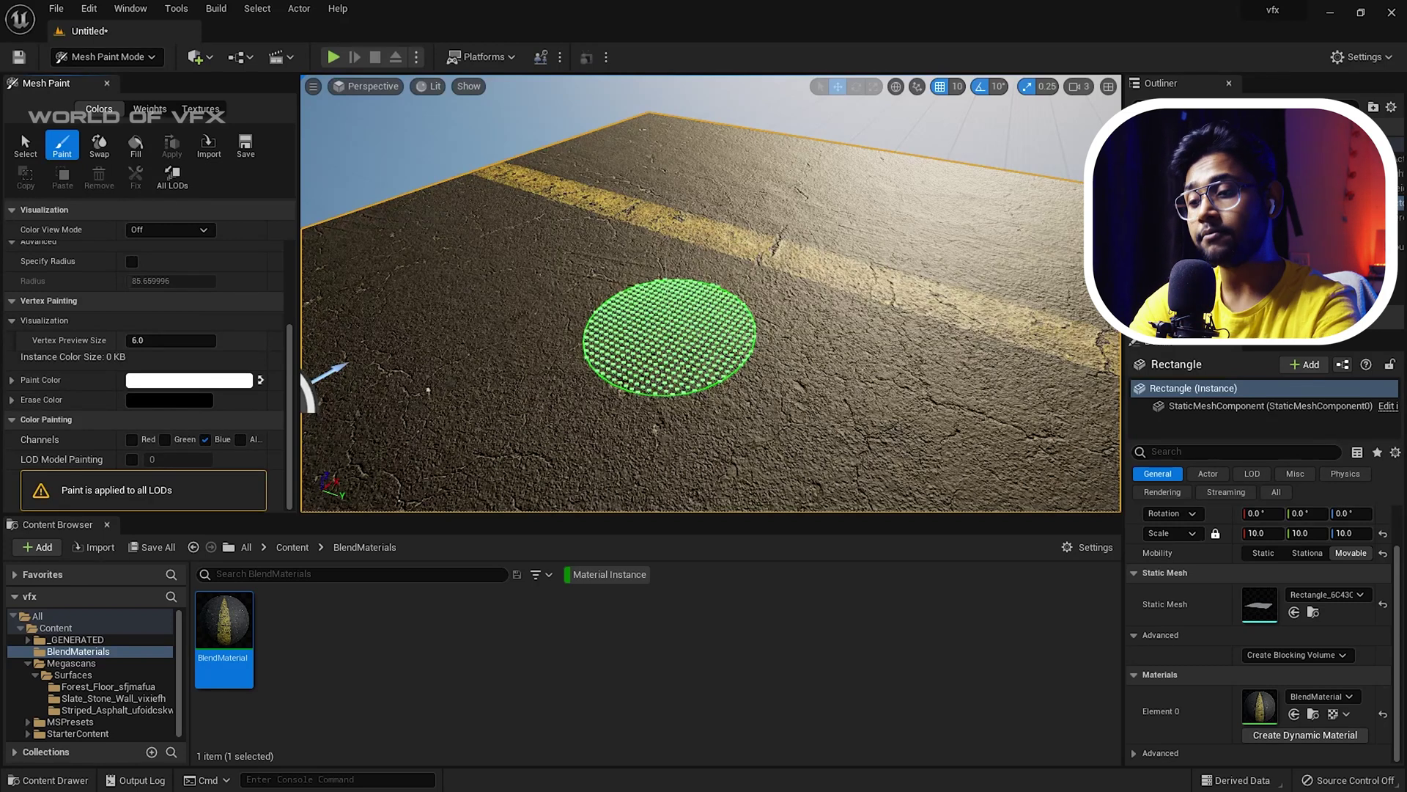
pyautogui.moveTo(653, 323); pyautogui.dragTo(809, 408)
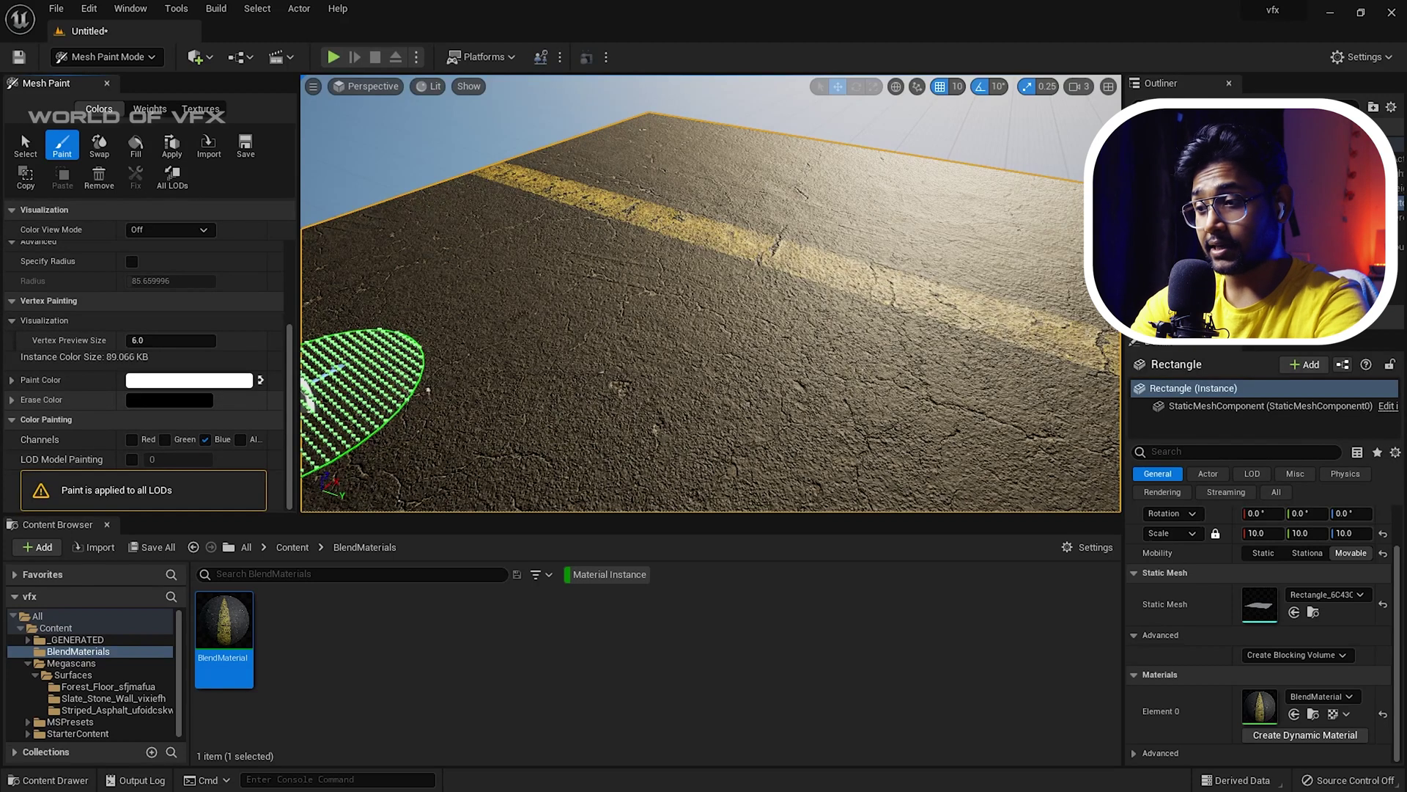
# Step: Swap the paint and erase colors so the paint color is black, and paint a puddle across the asphalt near the yellow line
pyautogui.click(260, 379)
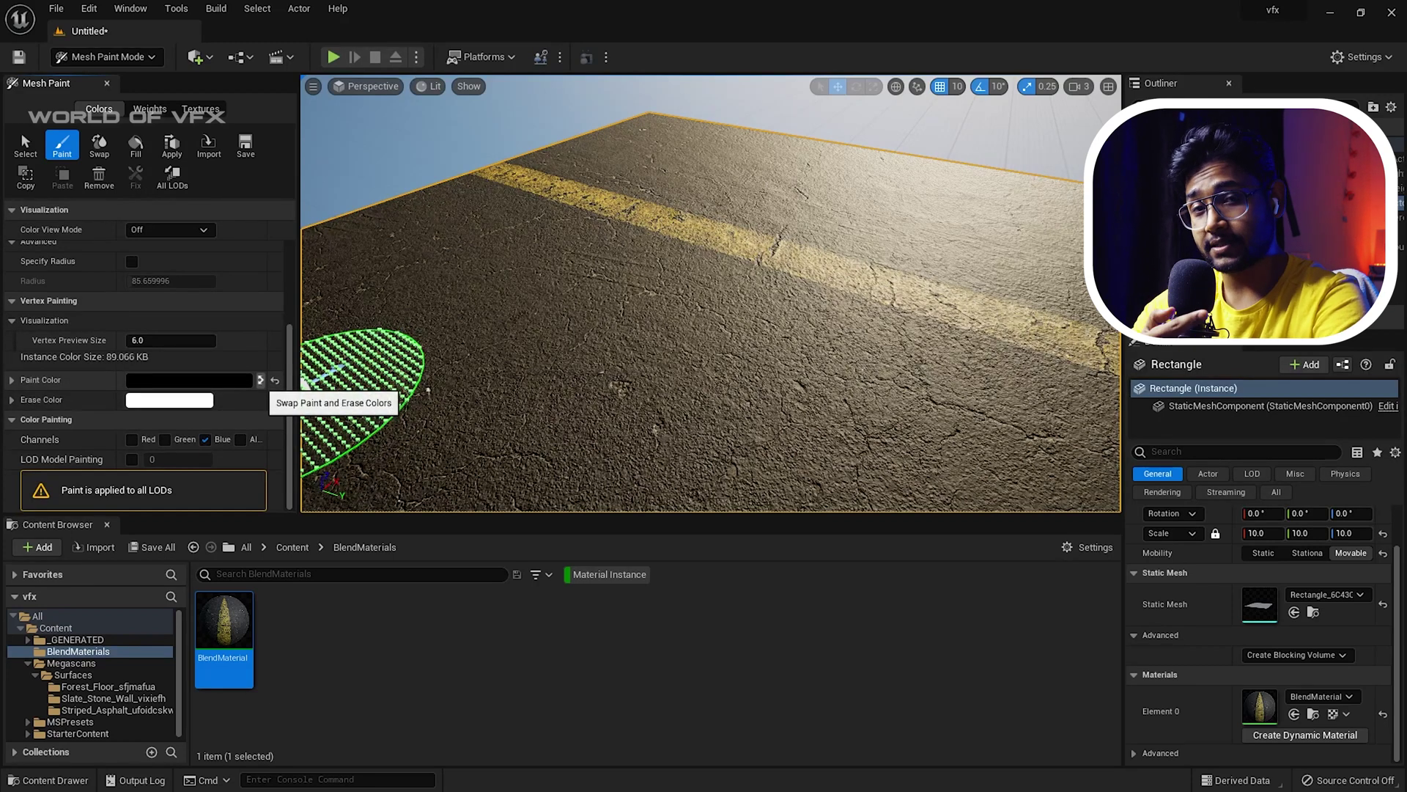
pyautogui.moveTo(706, 330)
pyautogui.mouseDown()
pyautogui.moveTo(748, 289)
pyautogui.moveTo(616, 352)
pyautogui.moveTo(769, 239)
pyautogui.moveTo(820, 415)
pyautogui.moveTo(754, 266)
pyautogui.moveTo(771, 392)
pyautogui.mouseUp()
pyautogui.moveTo(771, 392)
pyautogui.mouseDown(button='right')
pyautogui.moveTo(905, 274)
pyautogui.moveTo(901, 308)
pyautogui.mouseUp(button='right')
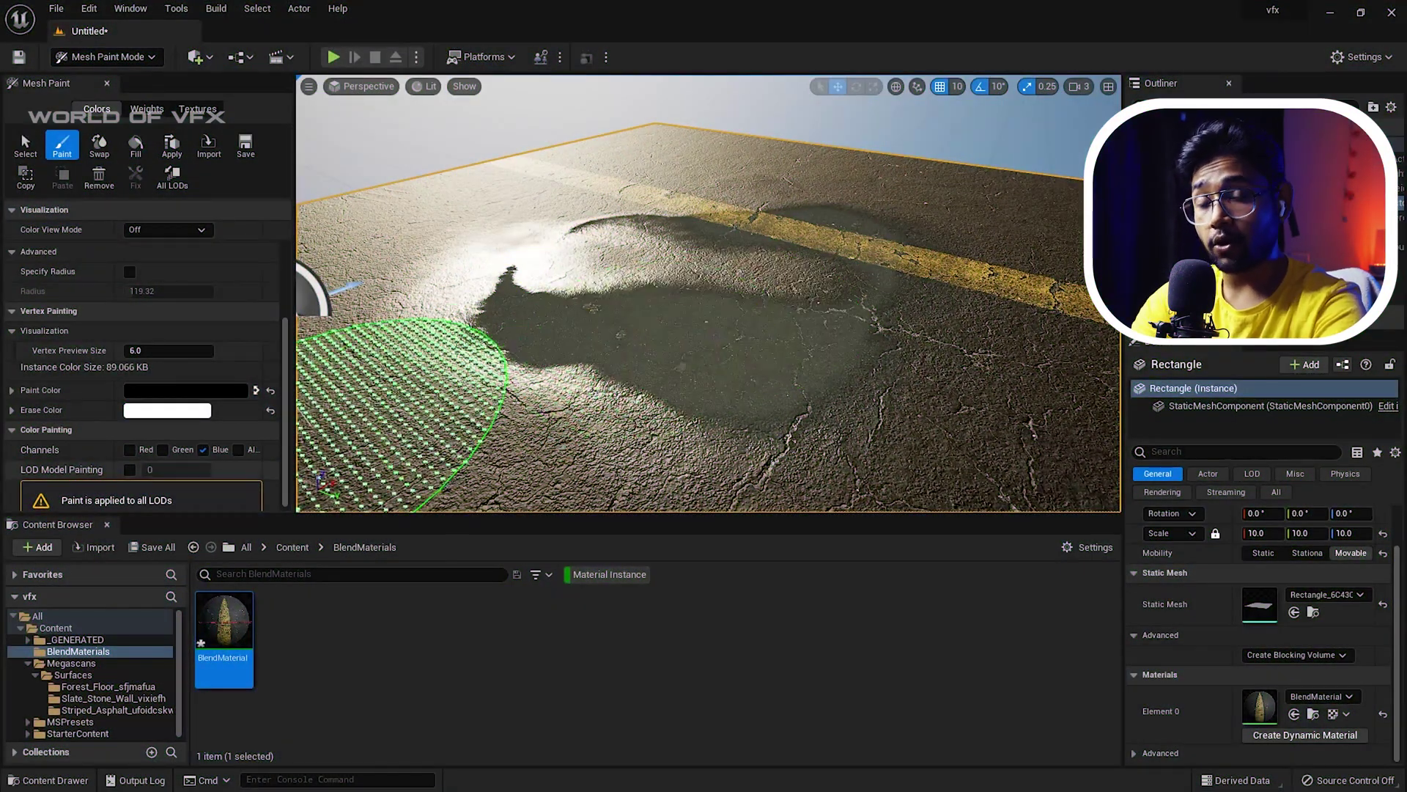
# Step: Switch to painting only the red channel and brush forest floor leaves along the puddle's near edge at strength 0.212
pyautogui.click(130, 449)
pyautogui.click(203, 449)
pyautogui.moveTo(730, 355)
pyautogui.mouseDown(button='right')
pyautogui.moveTo(666, 356)
pyautogui.moveTo(880, 254)
pyautogui.moveTo(750, 311)
pyautogui.mouseUp(button='right')
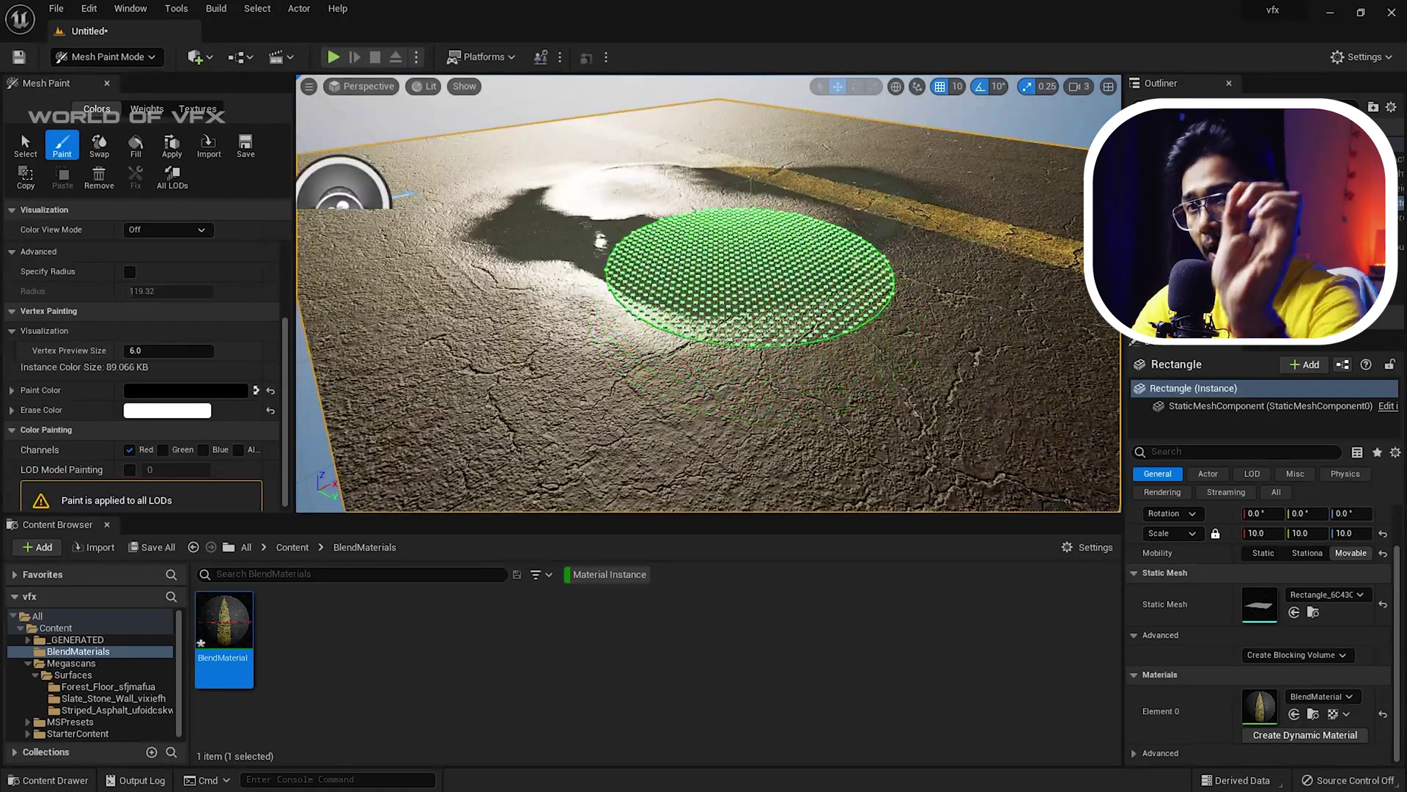
pyautogui.scroll(4, 168, 370)
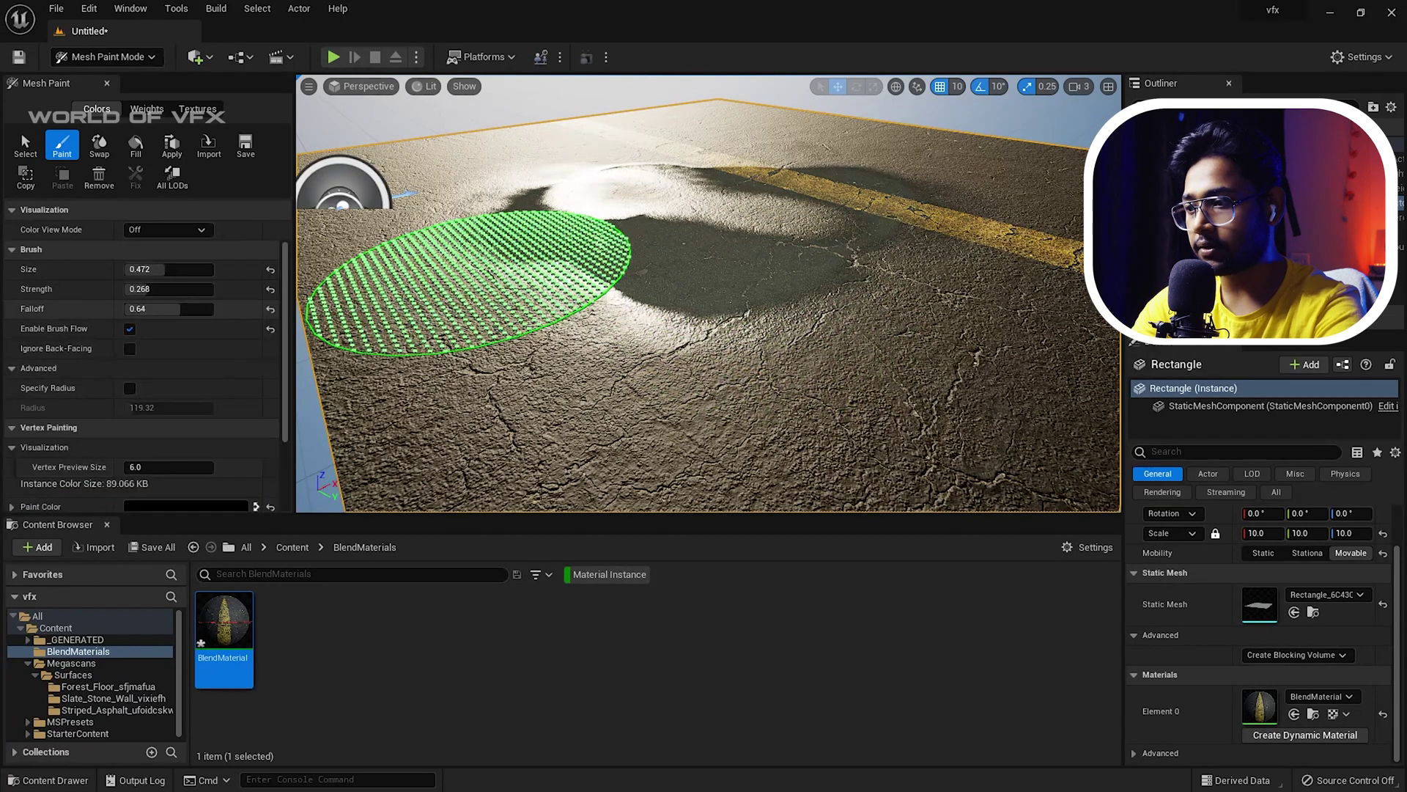
pyautogui.moveTo(468, 283)
pyautogui.mouseDown()
pyautogui.moveTo(493, 384)
pyautogui.moveTo(540, 408)
pyautogui.moveTo(471, 361)
pyautogui.moveTo(529, 385)
pyautogui.moveTo(872, 276)
pyautogui.mouseUp()
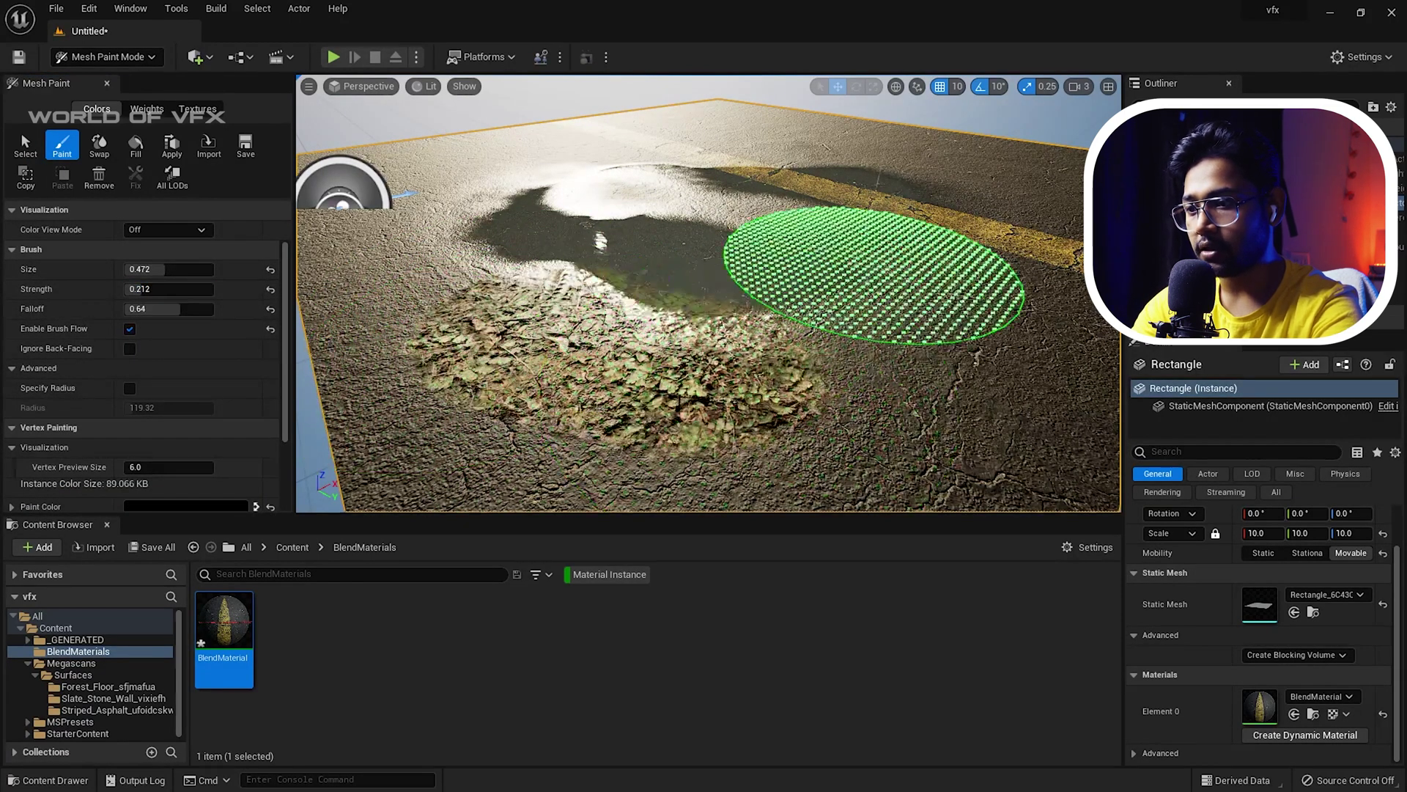
pyautogui.moveTo(1000, 329)
pyautogui.keyDown('alt'); pyautogui.mouseDown()
pyautogui.moveTo(671, 362)
pyautogui.moveTo(842, 389)
pyautogui.mouseUp(); pyautogui.keyUp('alt')
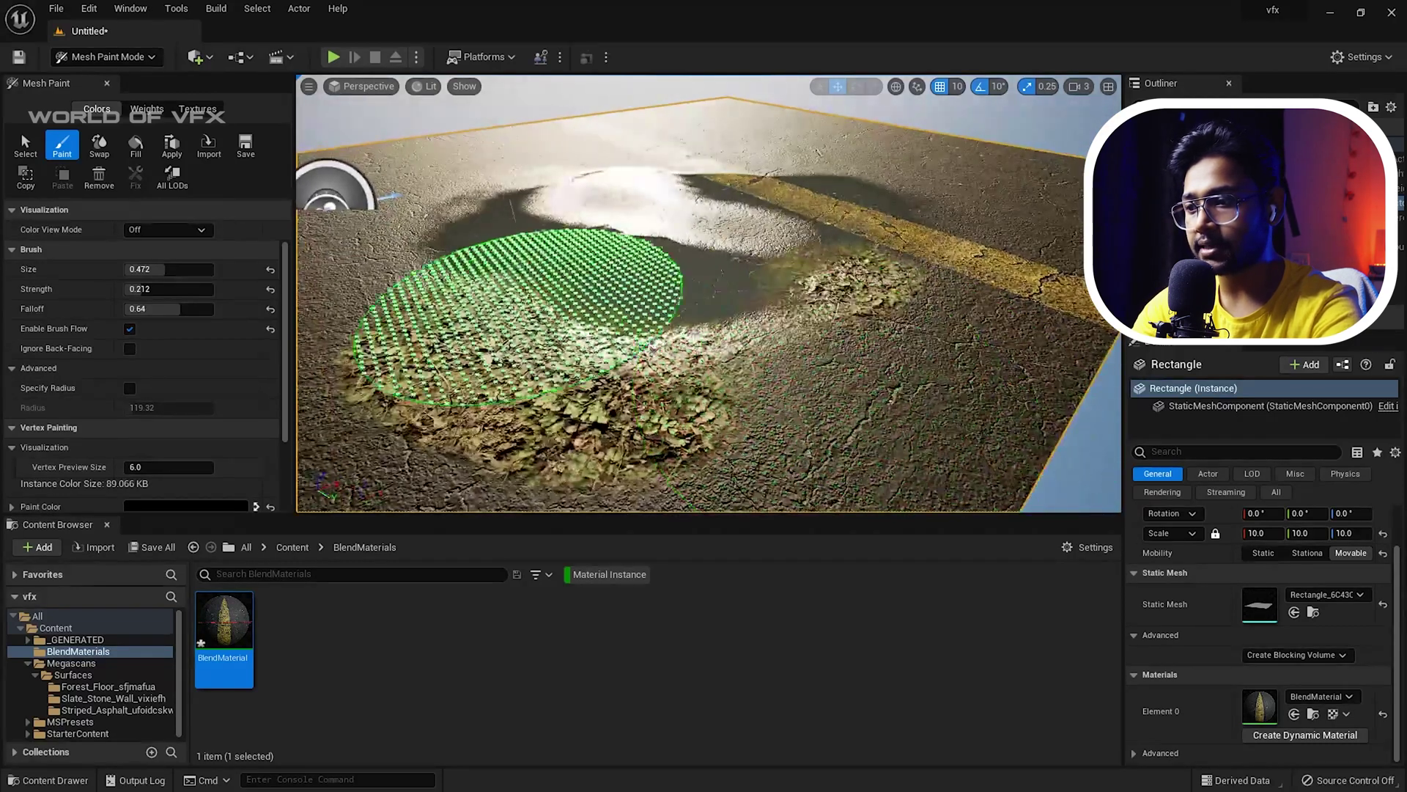
pyautogui.moveTo(518, 321); pyautogui.dragTo(496, 173)
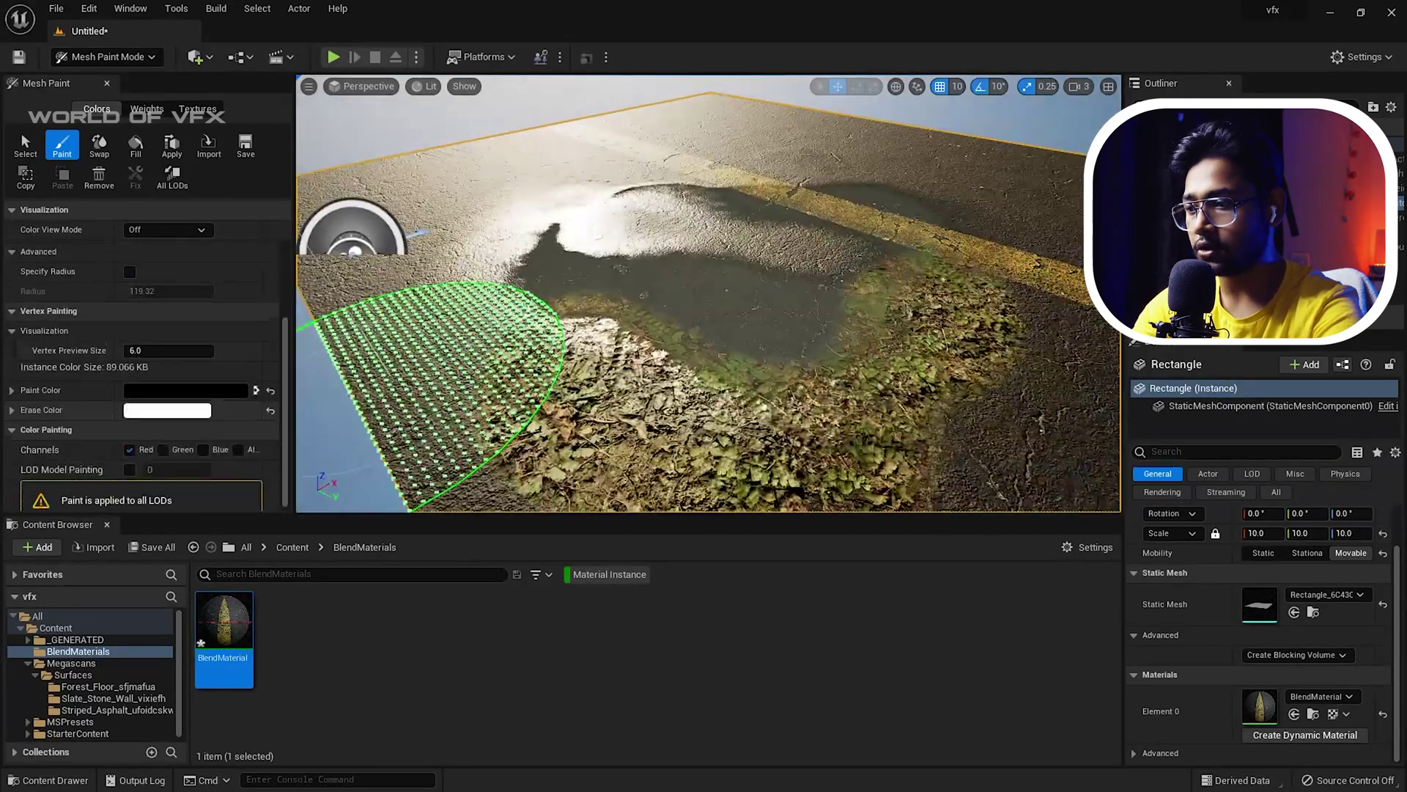
# Step: Switch to painting only the green channel and brush the stone layer over the leaves, puddle surroundings and yellow line
pyautogui.scroll(-1, 129, 252)
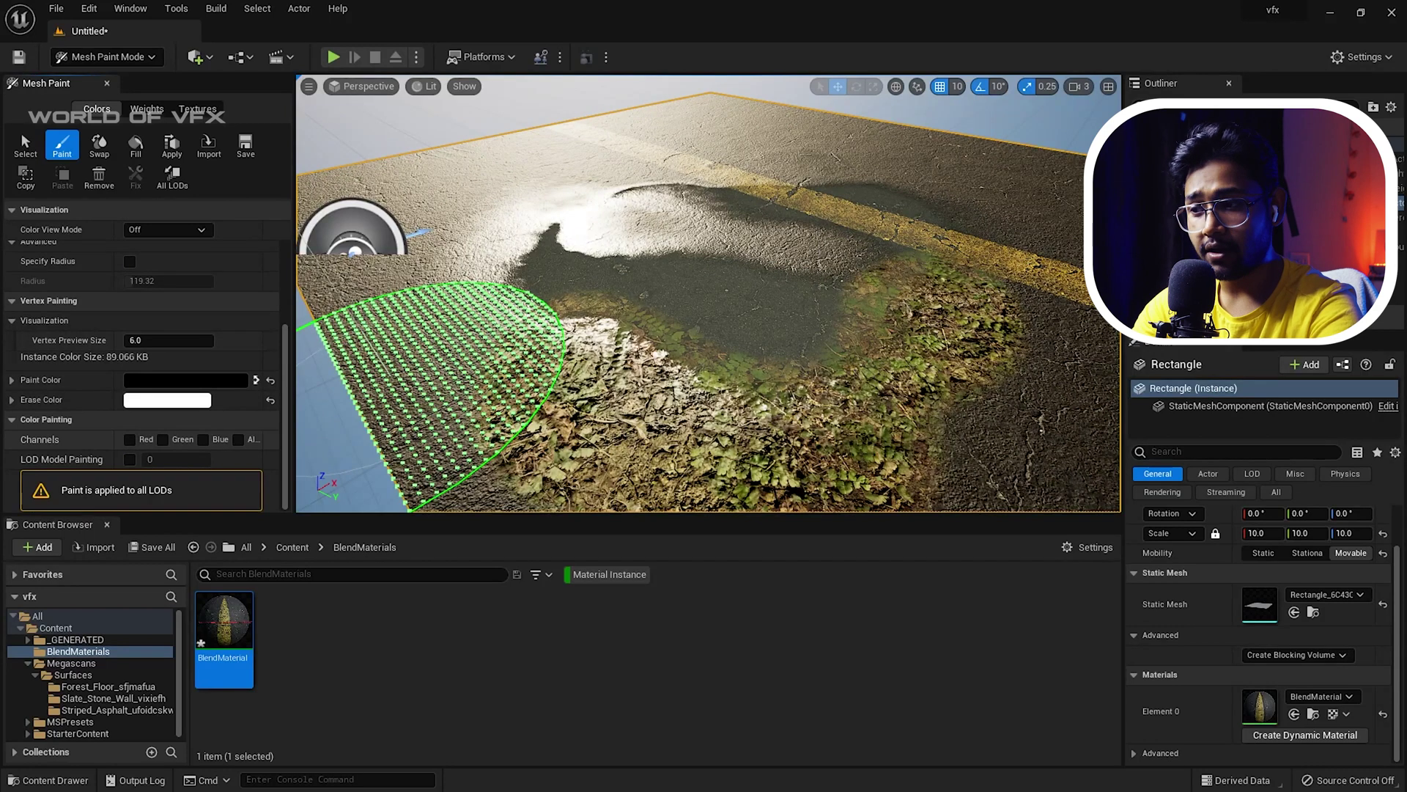
pyautogui.click(163, 439)
pyautogui.keyDown('alt'); pyautogui.moveTo(528, 383); pyautogui.dragTo(654, 440); pyautogui.keyUp('alt')
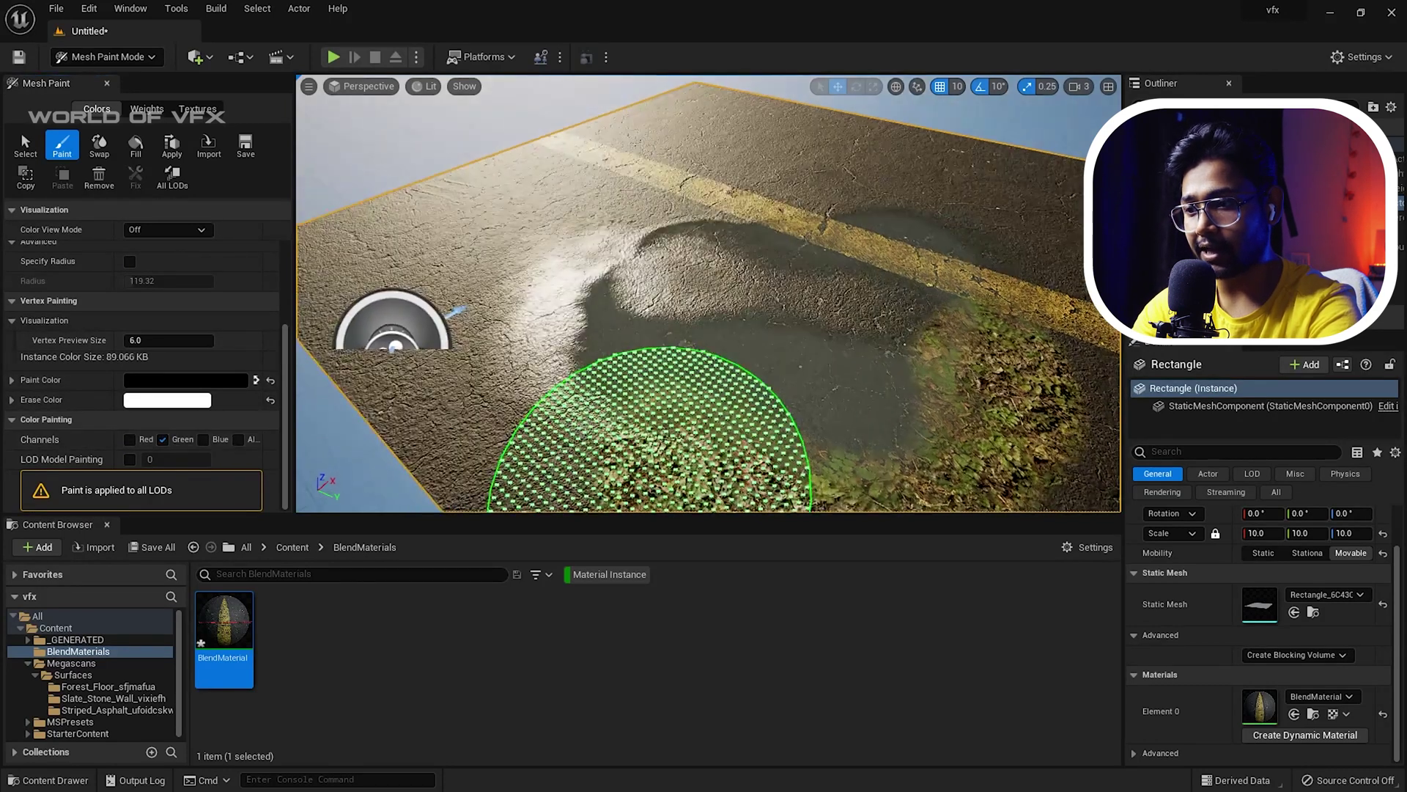
pyautogui.moveTo(754, 323)
pyautogui.mouseDown()
pyautogui.moveTo(741, 323)
pyautogui.moveTo(751, 277)
pyautogui.moveTo(645, 236)
pyautogui.mouseUp()
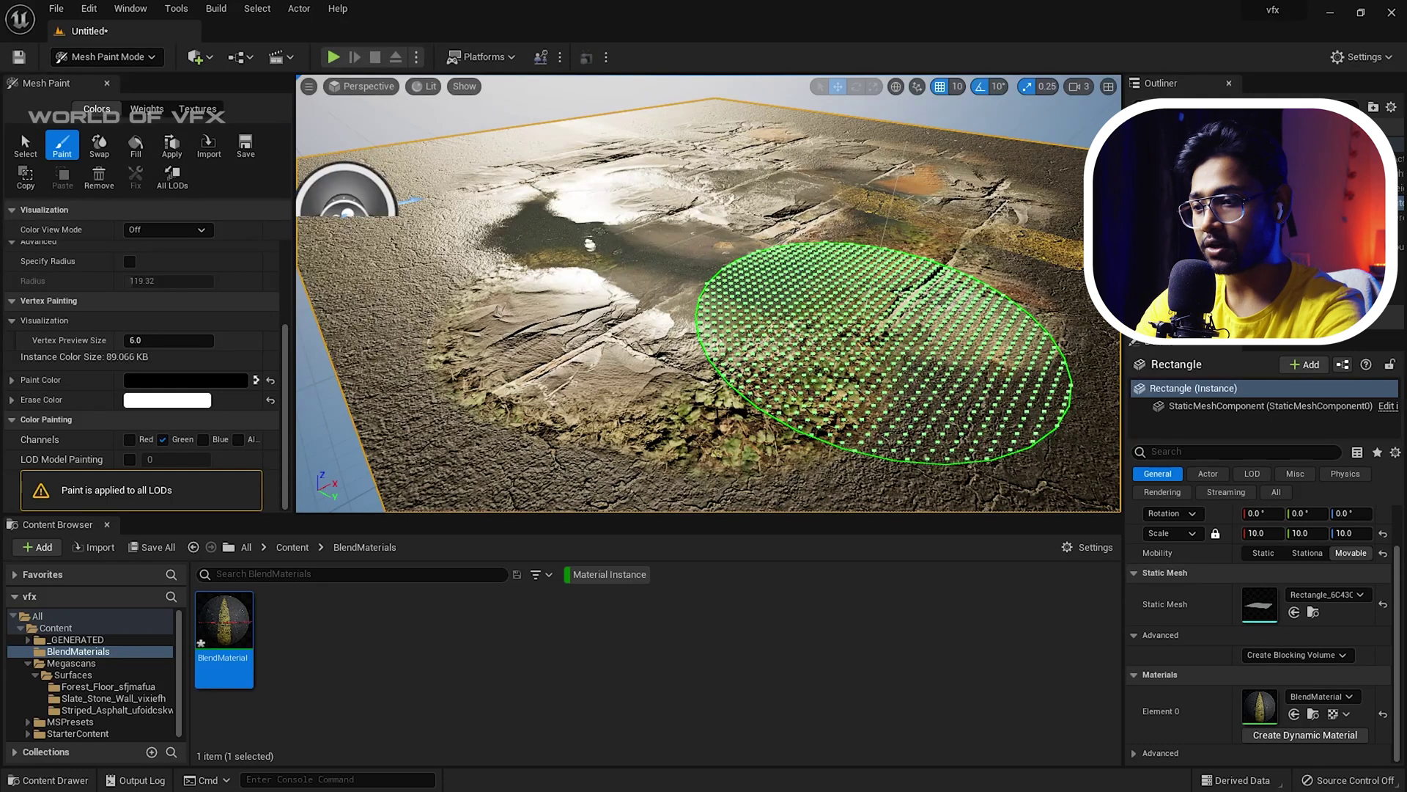
# Step: Return to Select mode, open BlendMaterial and enable its scatter layer and the base, middle and top layer adjustments
pyautogui.click(106, 57)
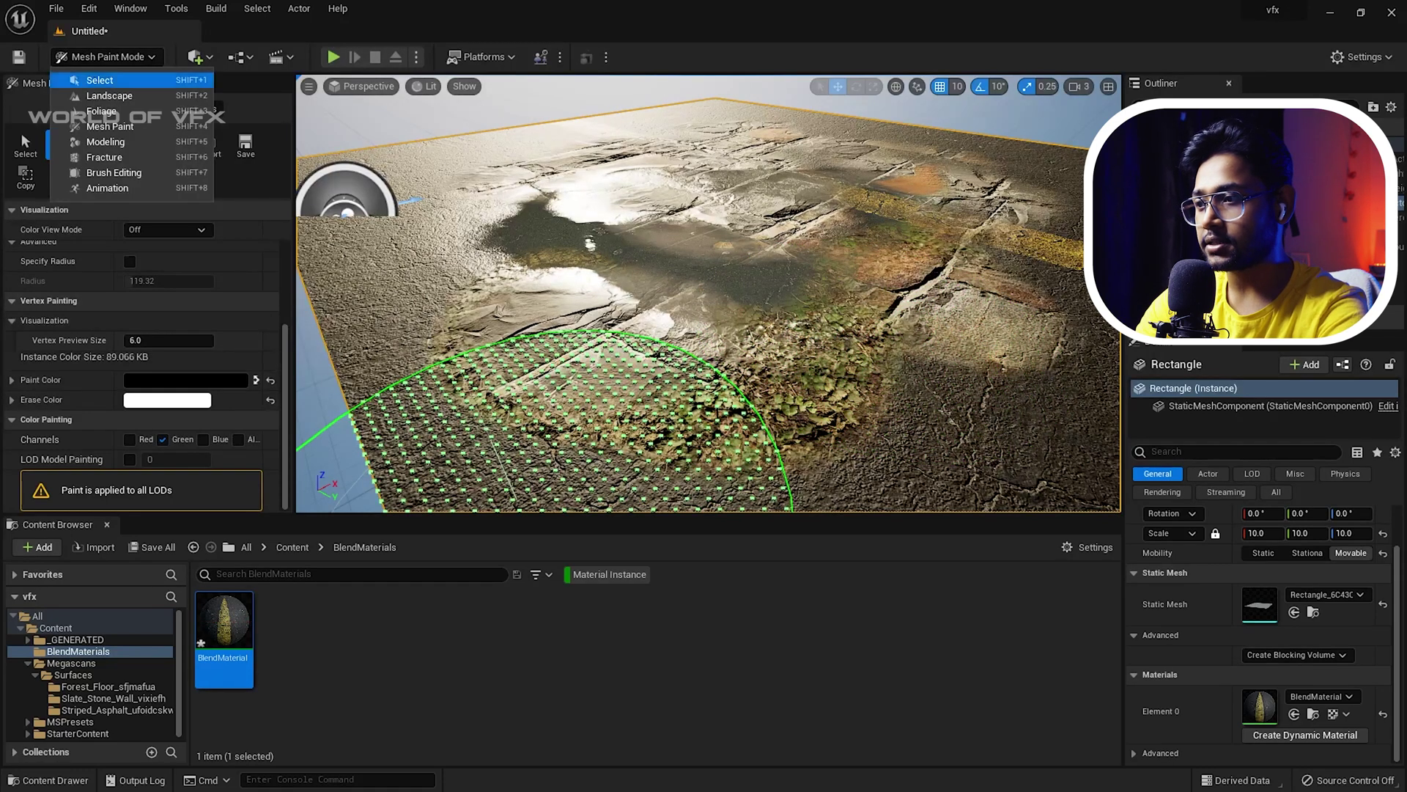
pyautogui.click(99, 80)
pyautogui.moveTo(561, 293)
pyautogui.mouseDown(button='right')
pyautogui.moveTo(579, 278)
pyautogui.moveTo(550, 286)
pyautogui.moveTo(568, 293)
pyautogui.mouseUp(button='right')
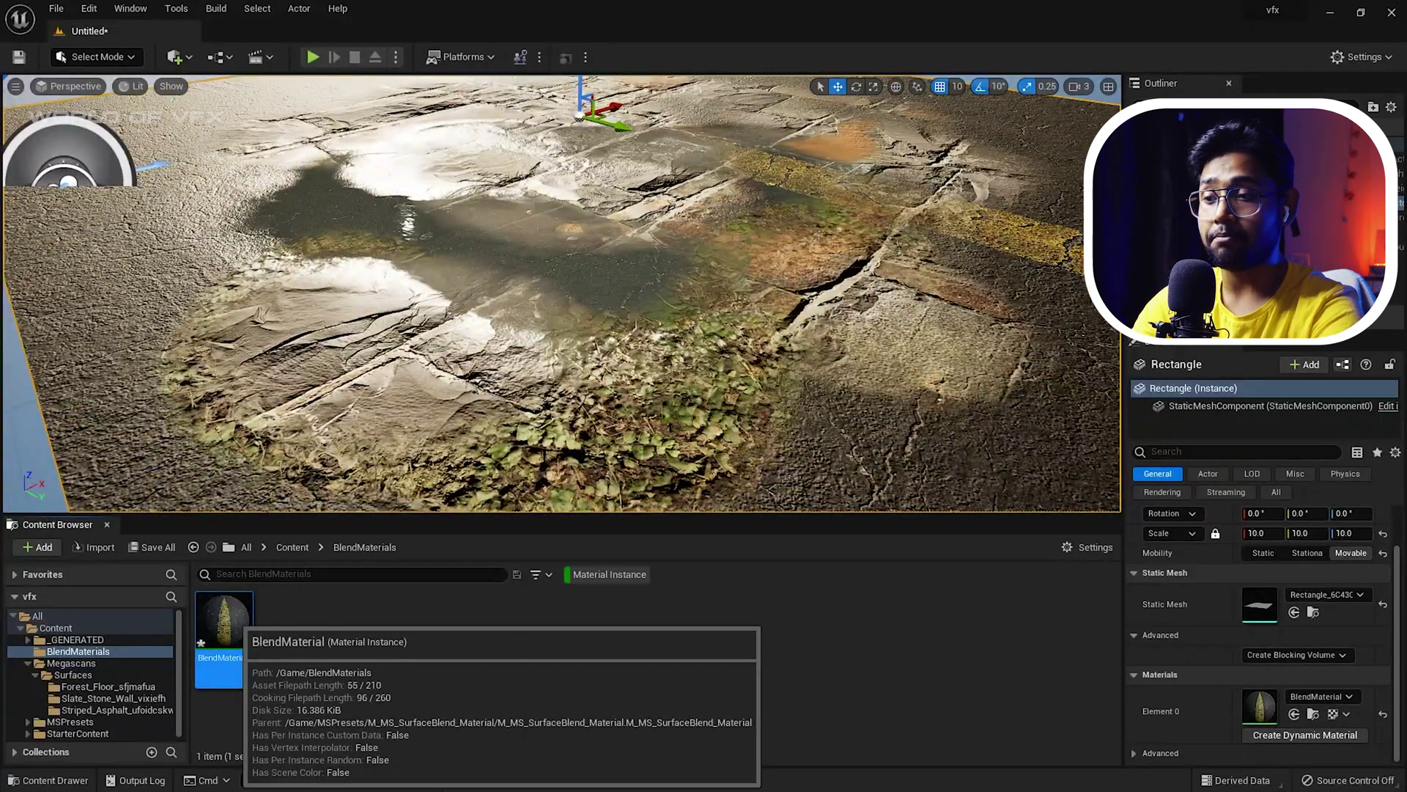
pyautogui.doubleClick(223, 621)
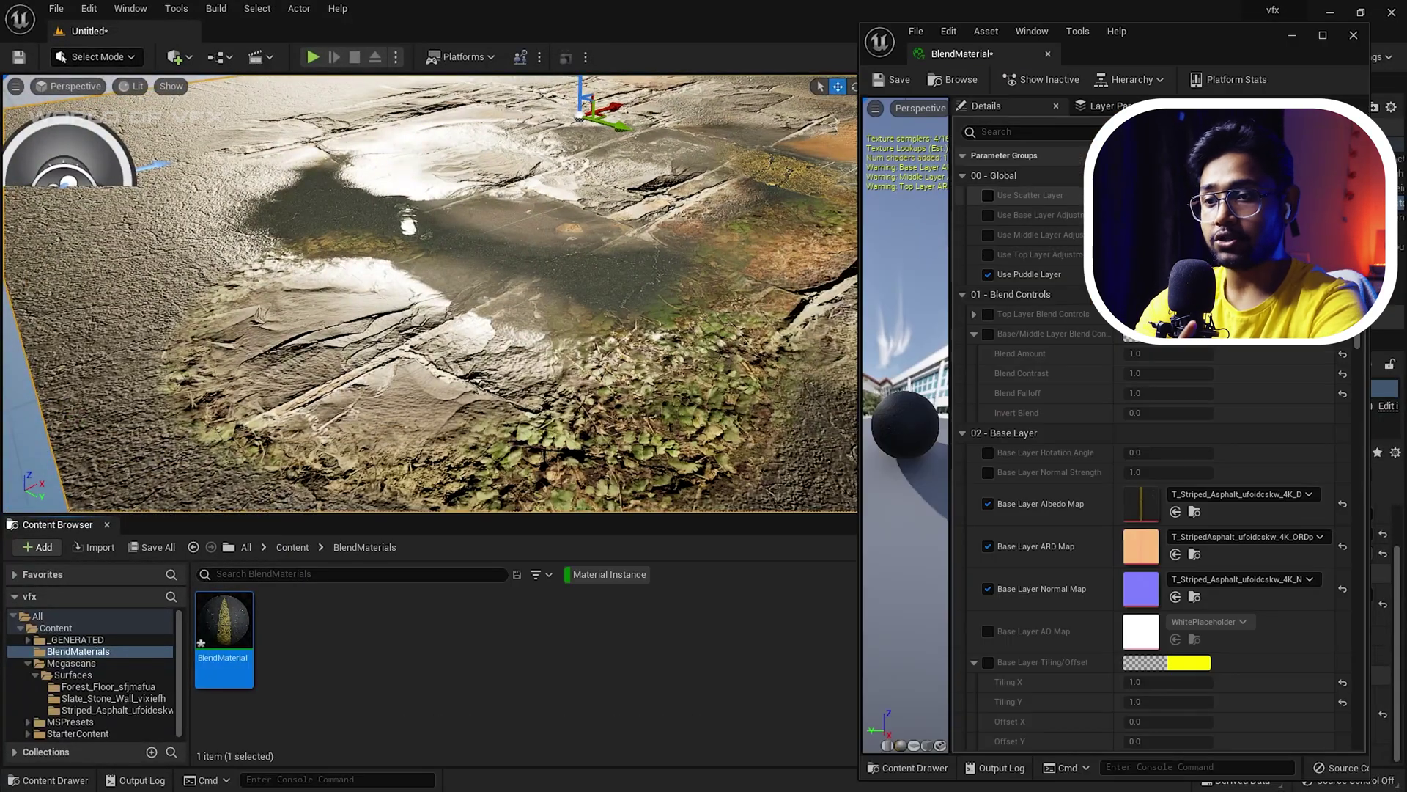
pyautogui.click(987, 195)
pyautogui.click(987, 234)
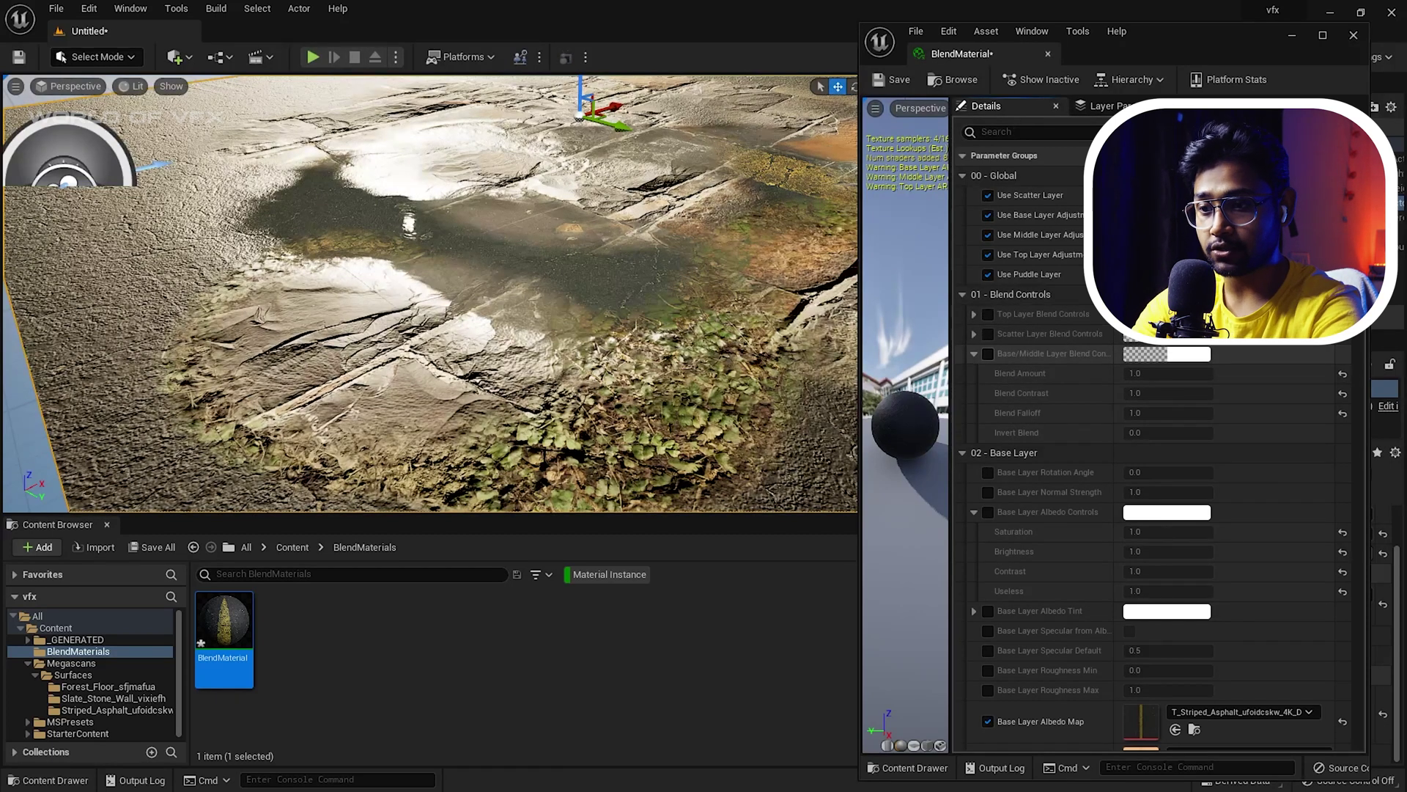
# Step: Enable the Base/Middle Layer Blend Controls and set Blend Amount to about 8.53, Blend Contrast to about 1.83 and Blend Falloff to about 1.51
pyautogui.click(987, 354)
pyautogui.moveTo(1168, 373); pyautogui.dragTo(1246, 373)
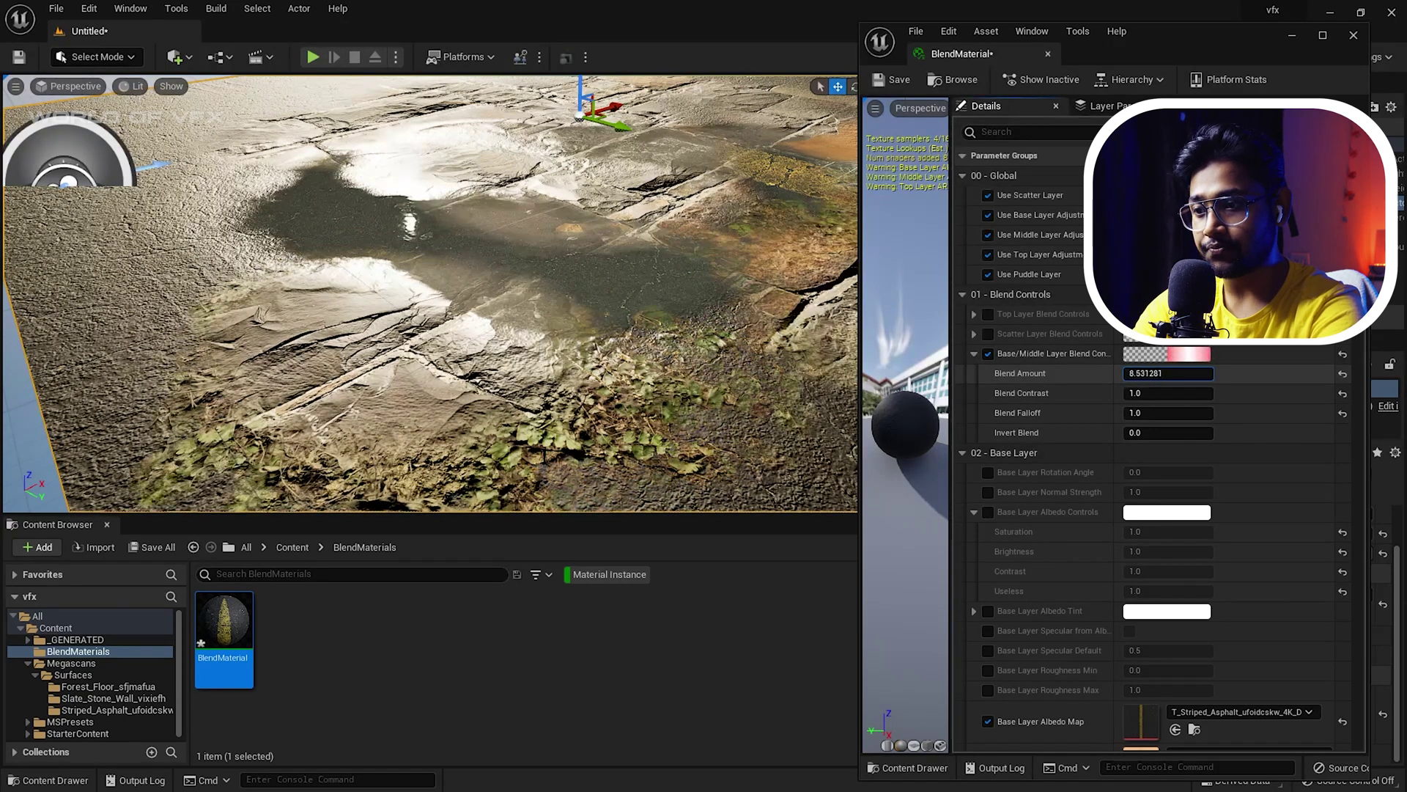
pyautogui.scroll(-2, 1165, 403)
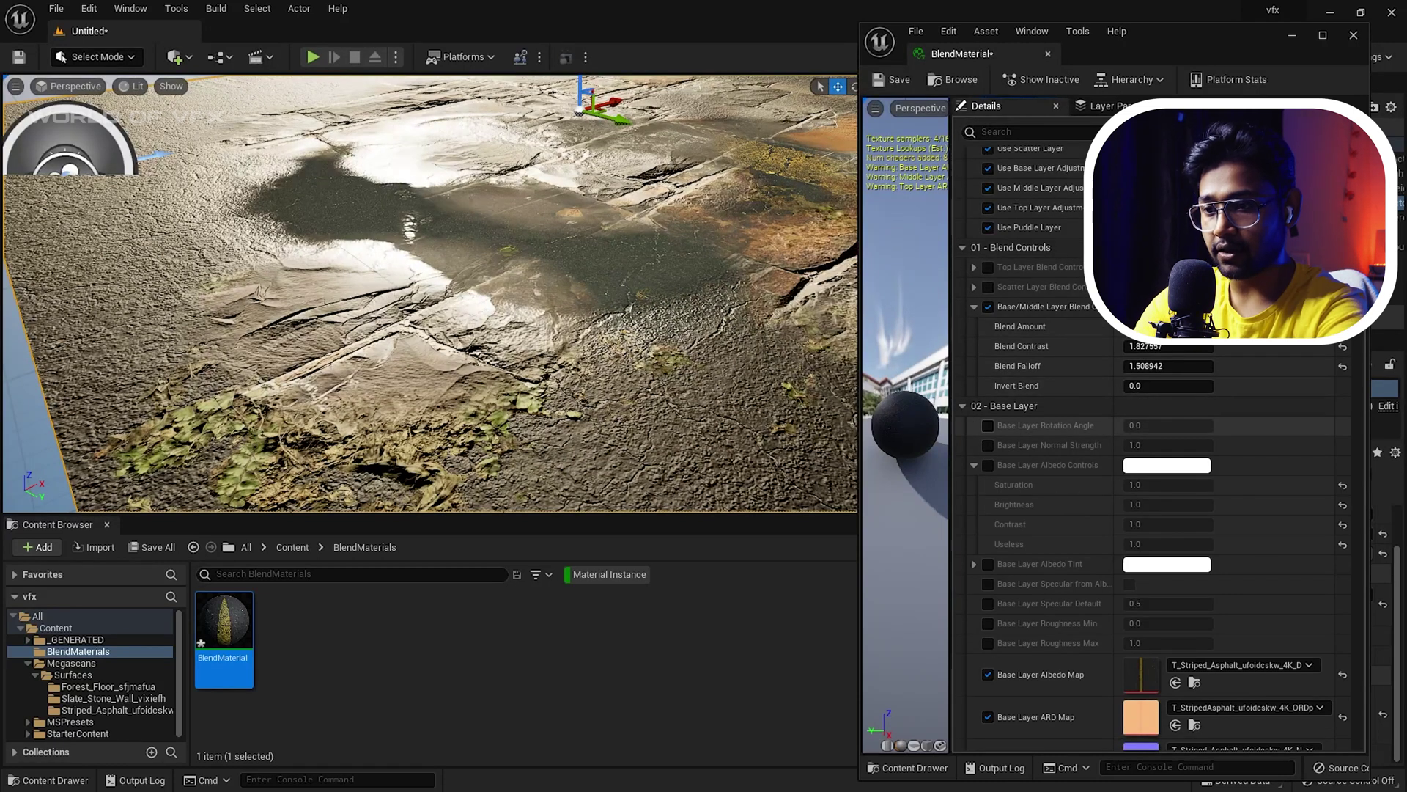
# Step: Try different rotation angles for the base and middle layers, and undo the middle layer's rotation
pyautogui.click(987, 425)
pyautogui.moveTo(1167, 425)
pyautogui.mouseDown()
pyautogui.moveTo(1207, 425)
pyautogui.moveTo(1191, 425)
pyautogui.mouseUp()
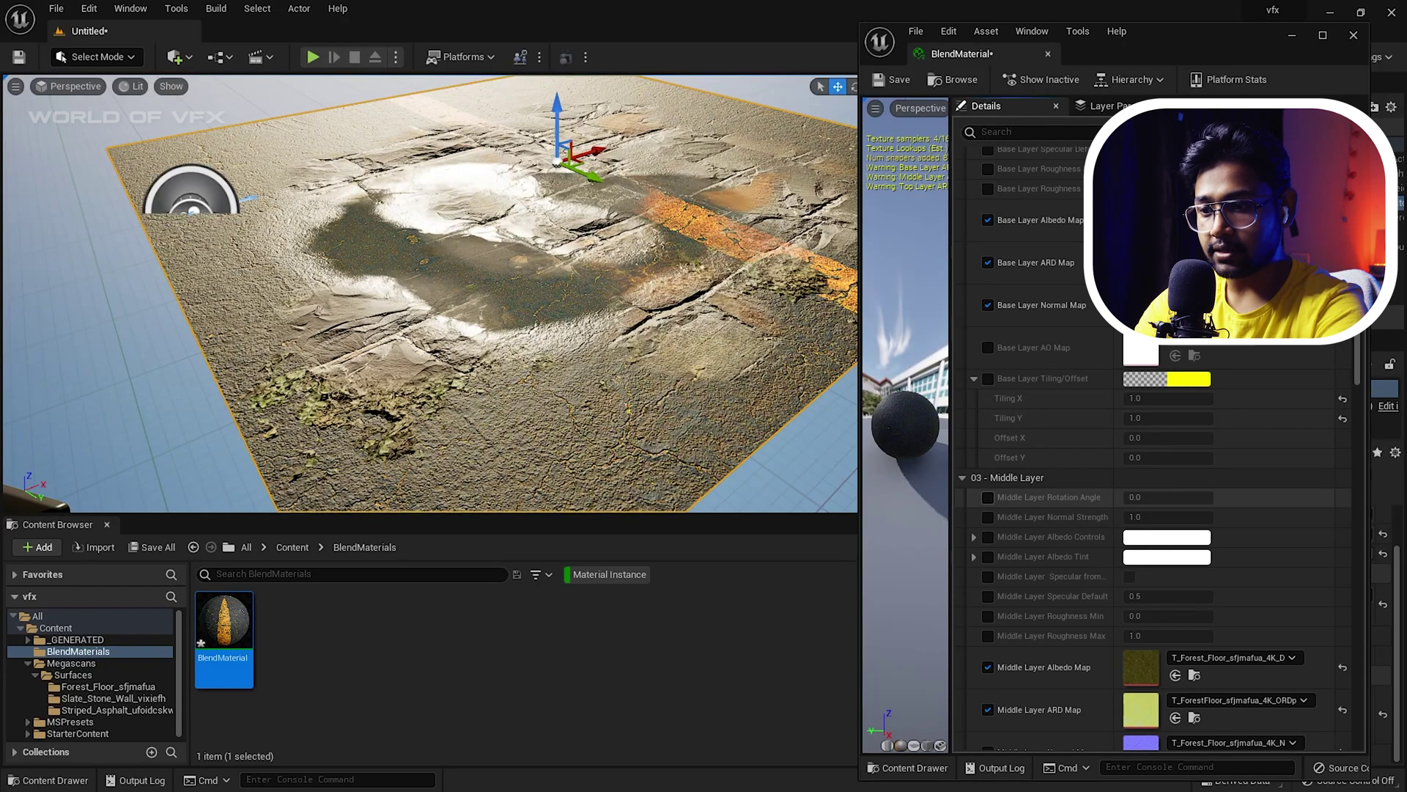
pyautogui.click(987, 496)
pyautogui.moveTo(1155, 497)
pyautogui.mouseDown()
pyautogui.moveTo(1177, 497)
pyautogui.moveTo(1143, 497)
pyautogui.moveTo(1173, 497)
pyautogui.mouseUp()
pyautogui.hotkey('ctrl', 'z')
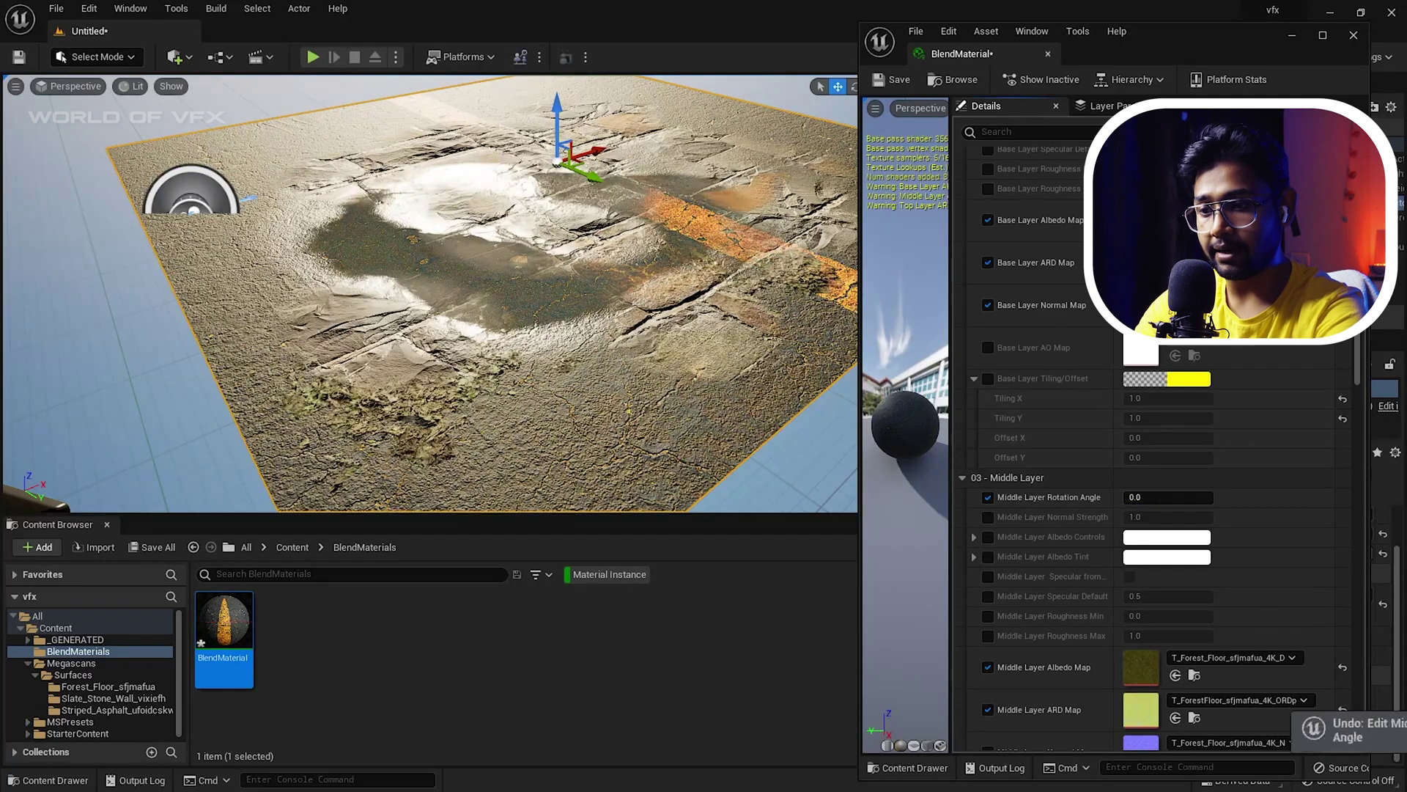
# Step: Enable Middle Layer Tiling/Offset, set Tiling X and Tiling Y to 2.0, and inspect the leaves on the ground
pyautogui.scroll(-3, 1158, 439)
pyautogui.scroll(-8, 1155, 450)
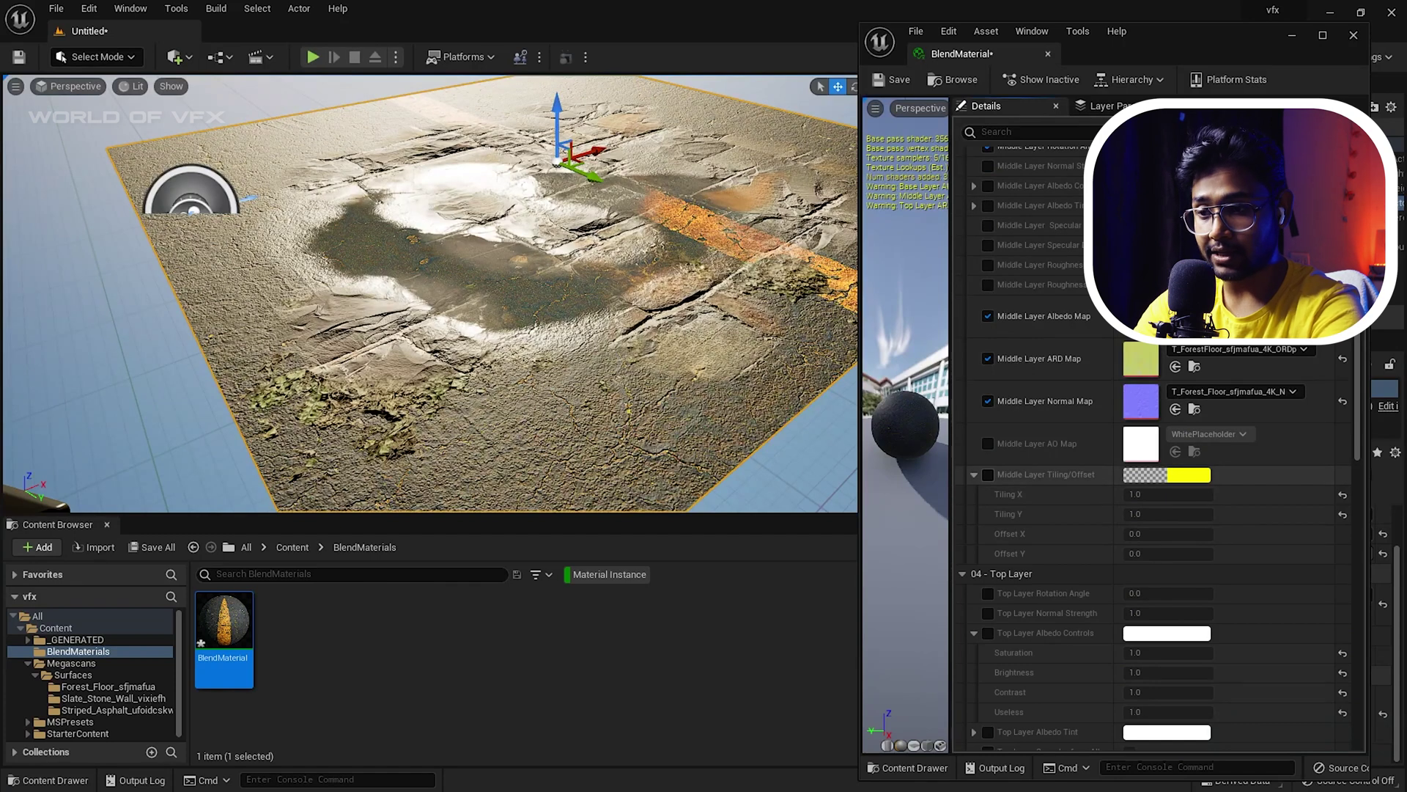
pyautogui.click(988, 474)
pyautogui.click(1168, 494)
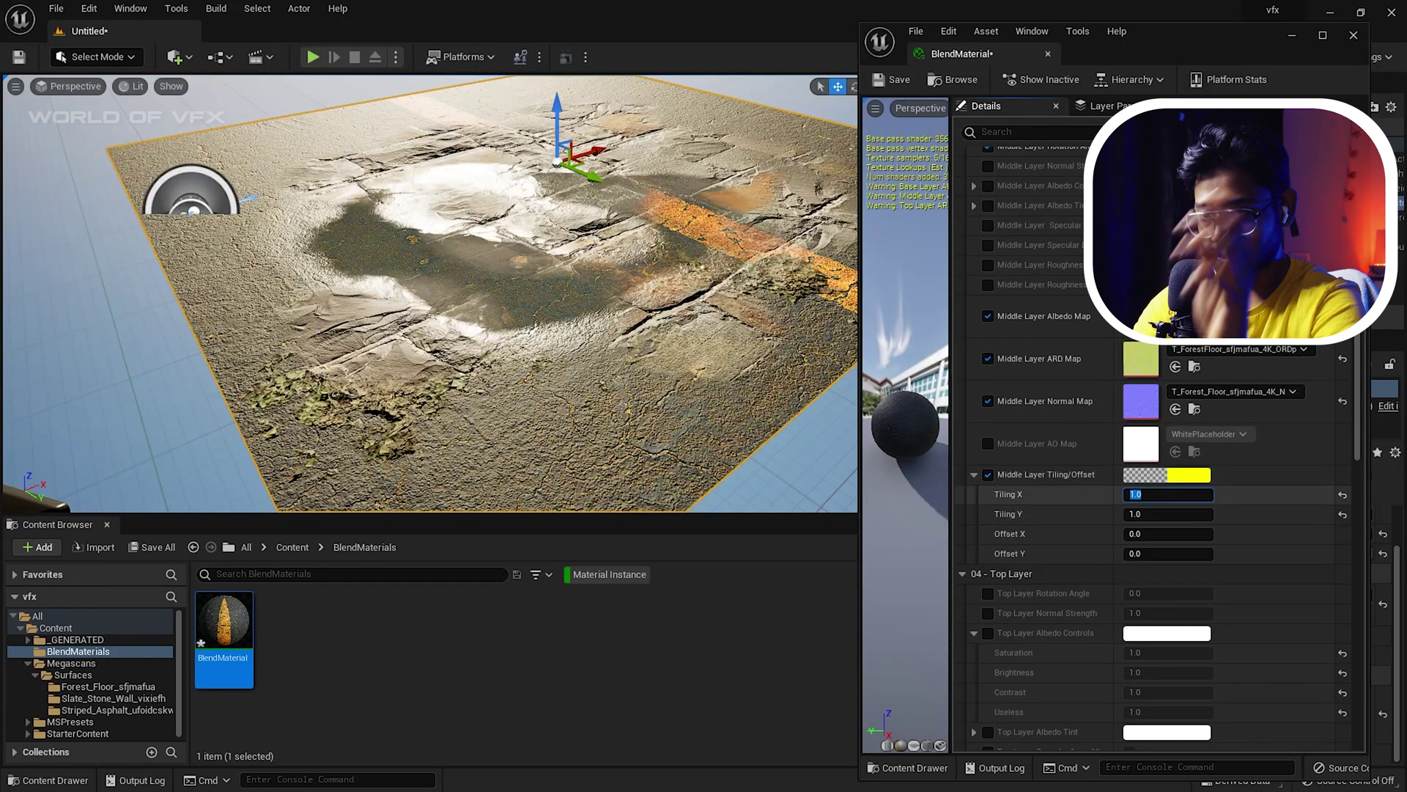
pyautogui.write('2')
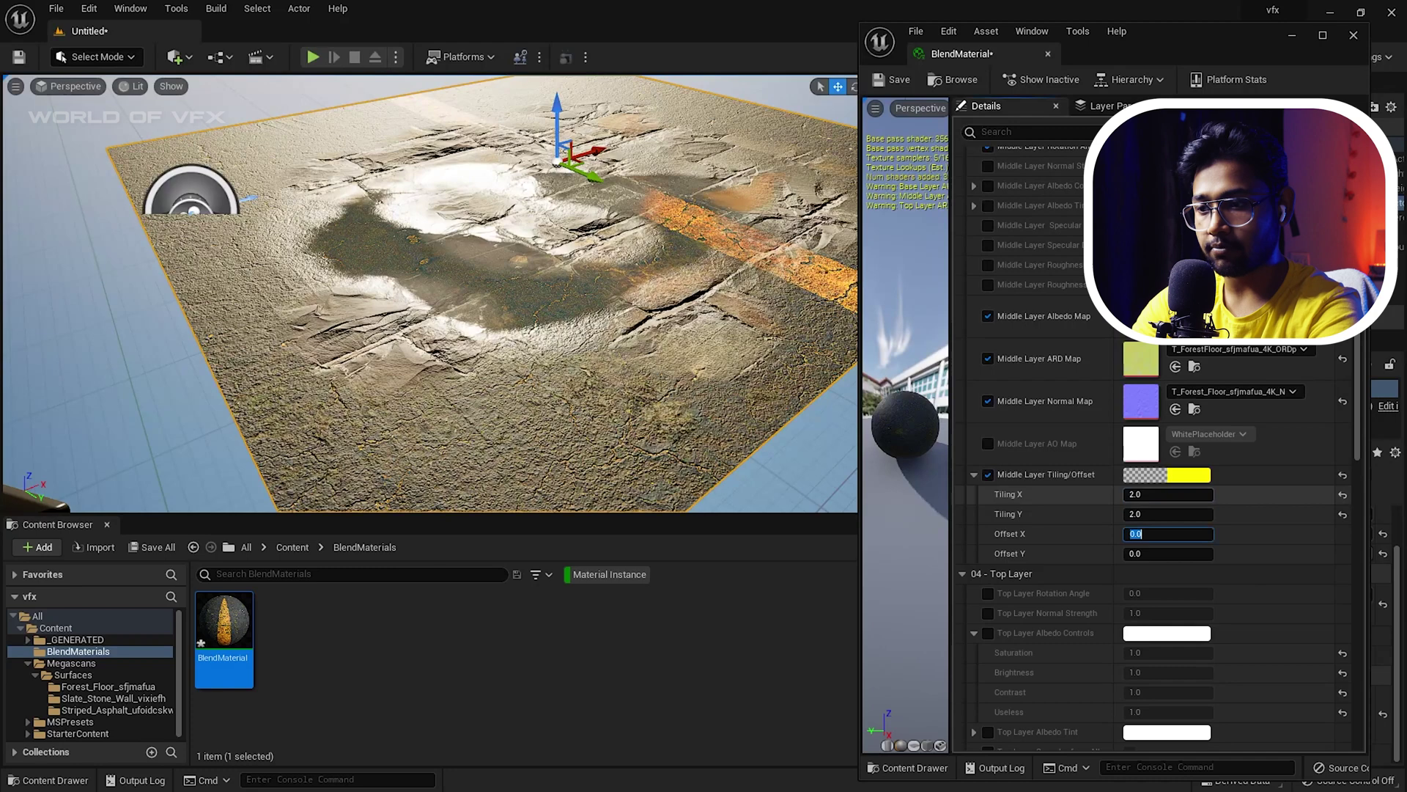
pyautogui.press('Return')
pyautogui.scroll(6, 431, 293)
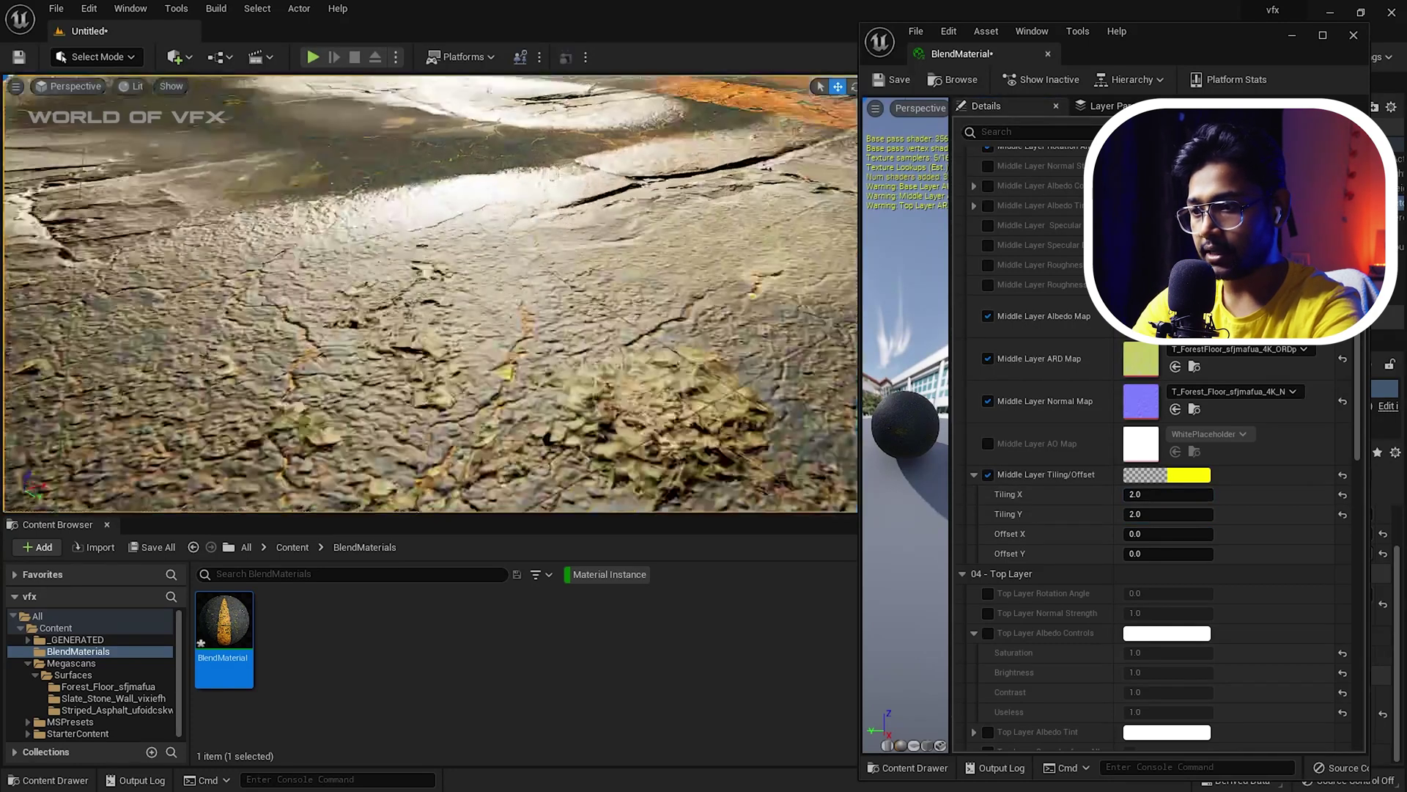
pyautogui.scroll(-3, 430, 294)
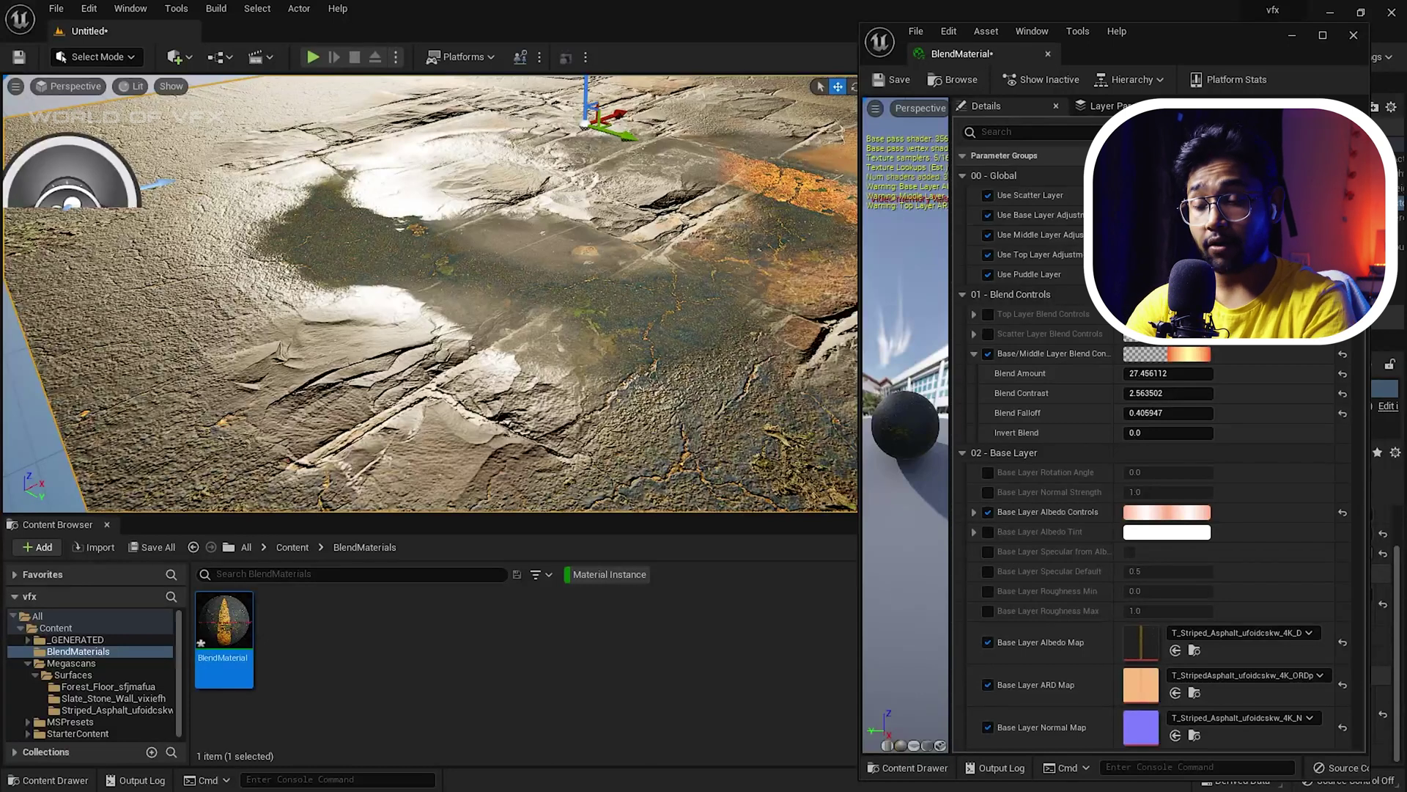
# Step: Enable Top Layer Tiling/Offset and set Tiling X and Tiling Y to 2.0 for the stone texture
pyautogui.scroll(-12, 1041, 397)
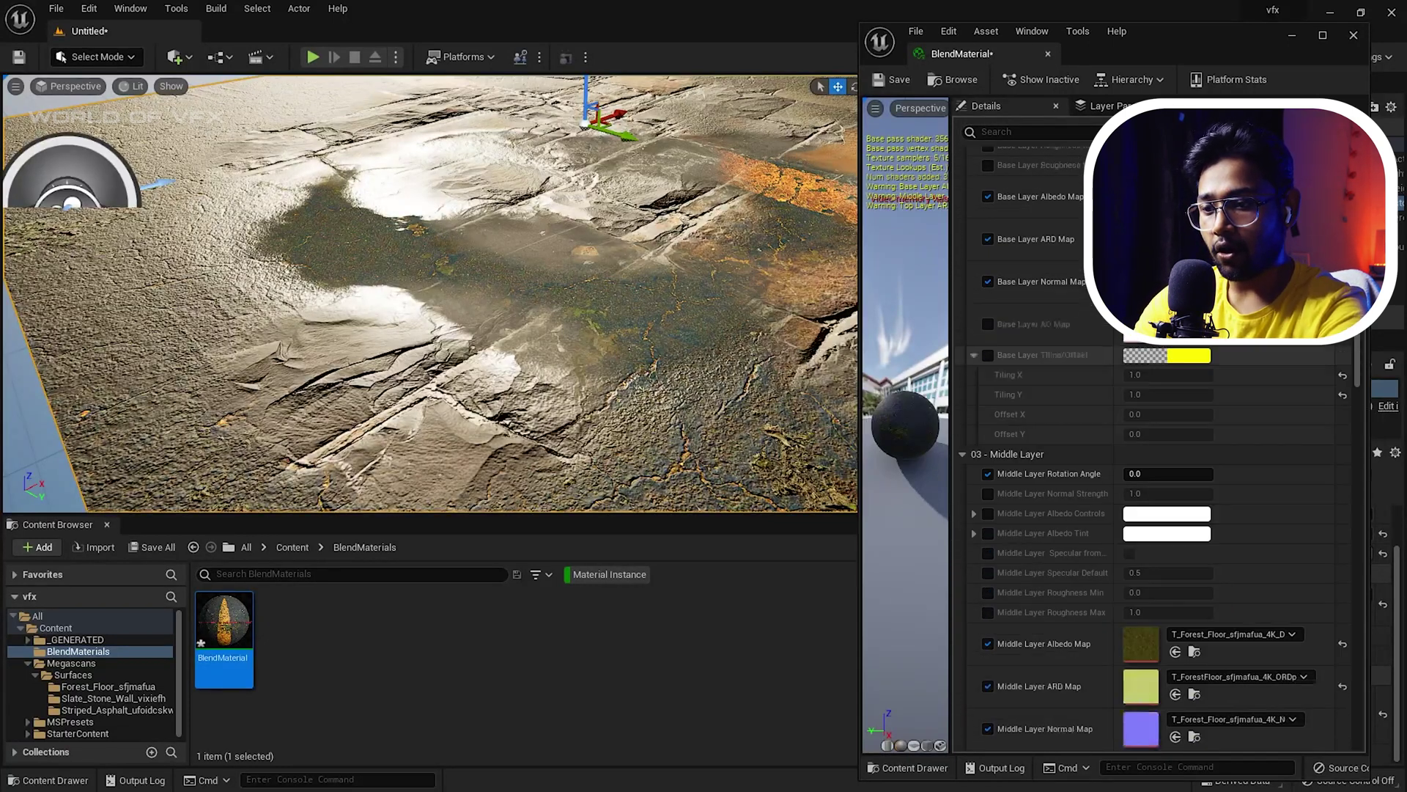
pyautogui.scroll(-3, 1041, 399)
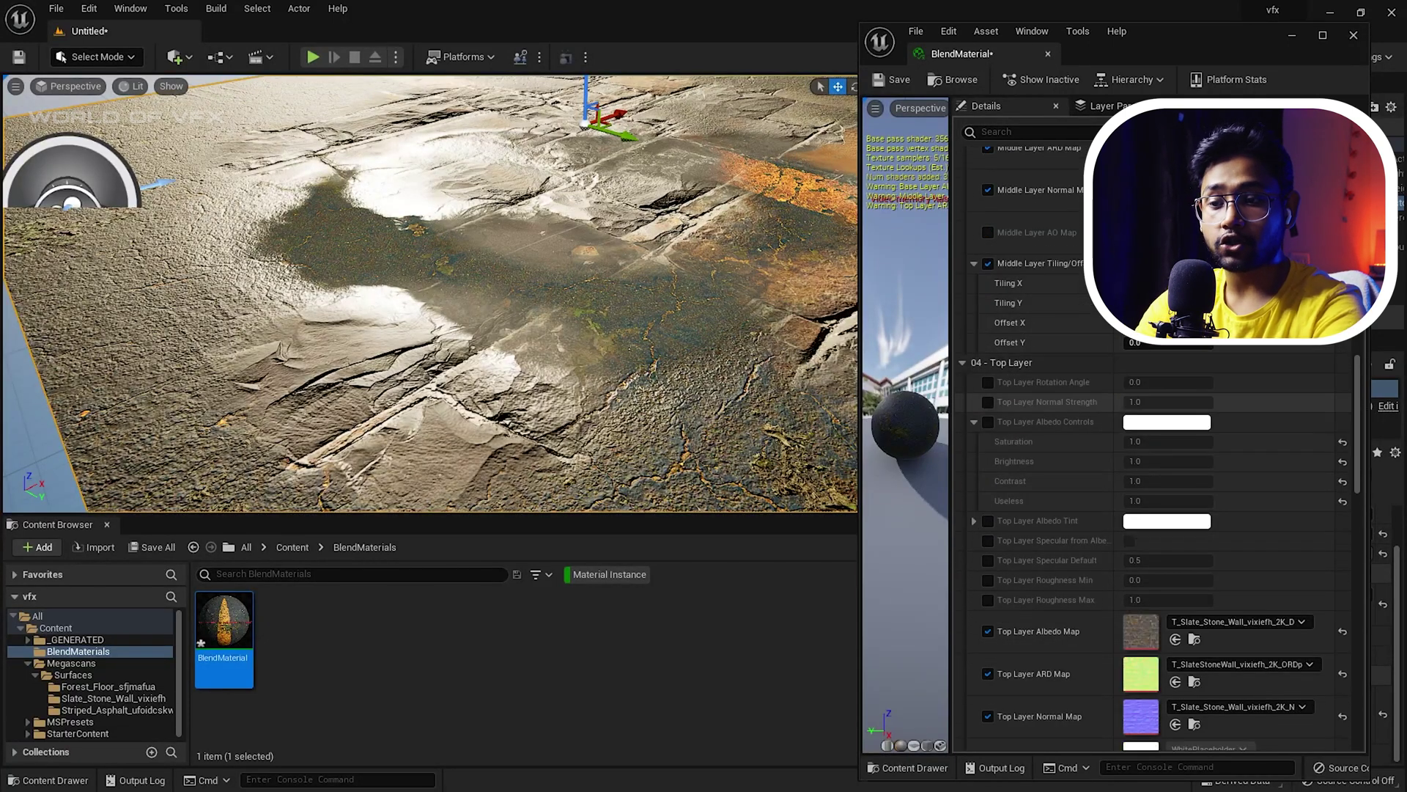
pyautogui.scroll(-8, 1155, 449)
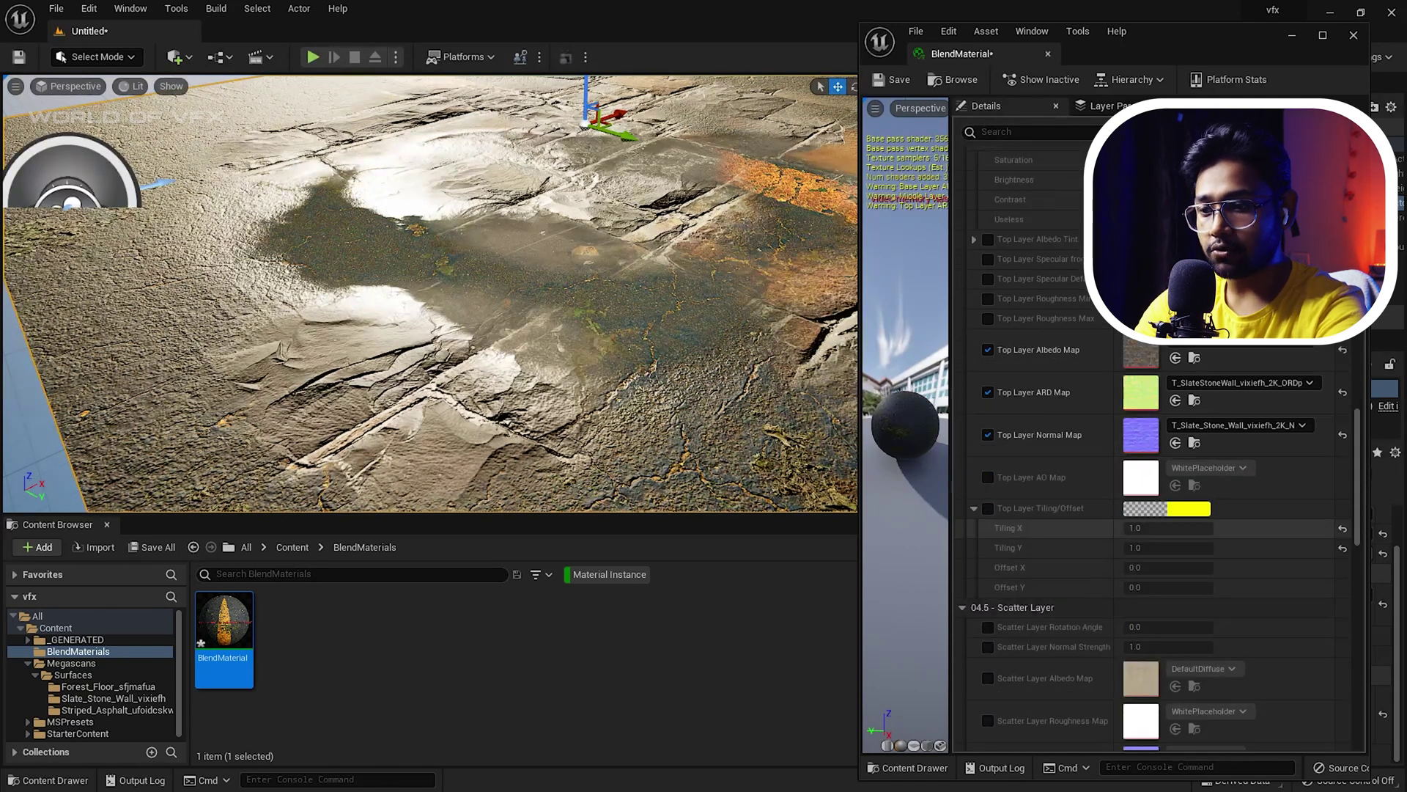
pyautogui.click(987, 508)
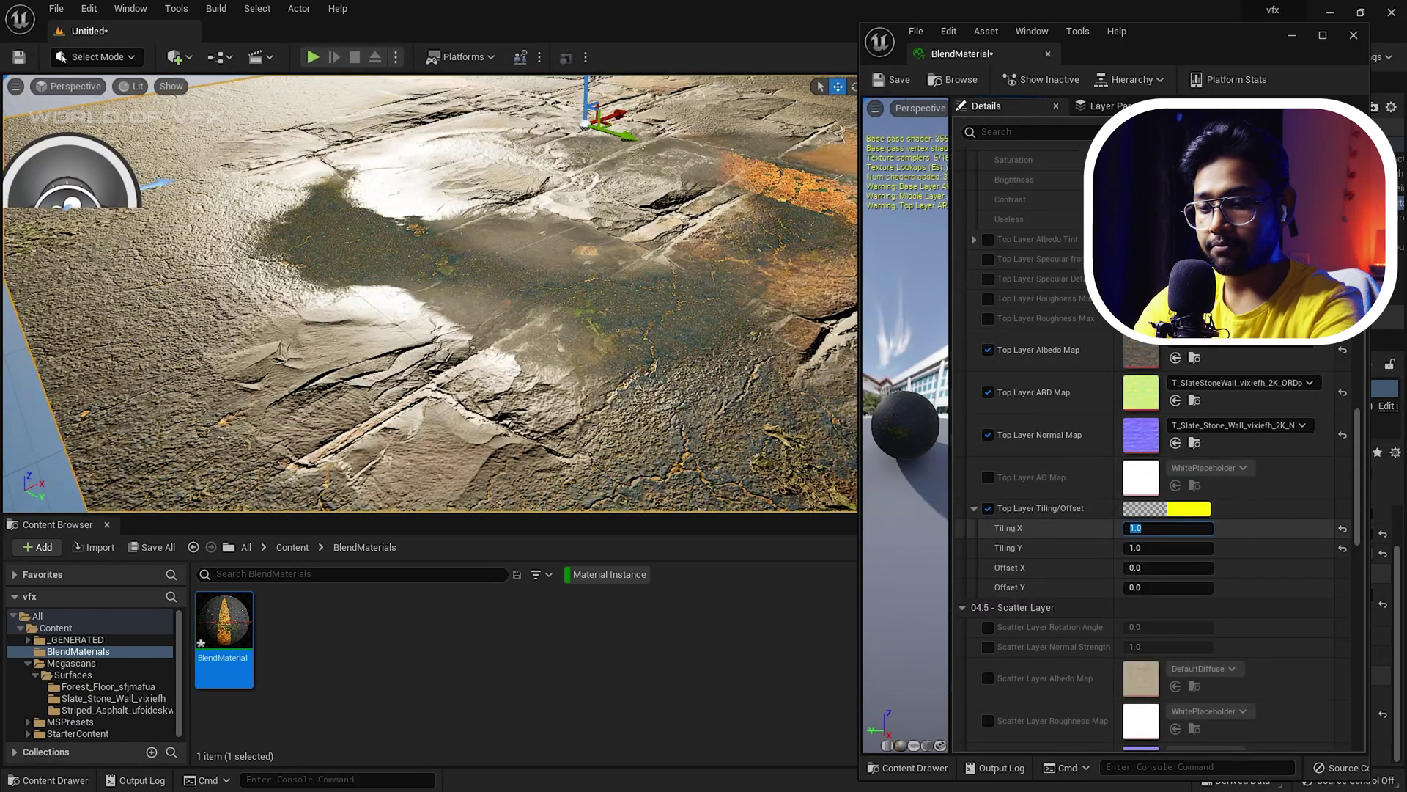
pyautogui.write('2')
pyautogui.press('Tab')
pyautogui.write('2')
pyautogui.press('Return')
pyautogui.moveTo(469, 293); pyautogui.dragTo(506, 294, button='right')
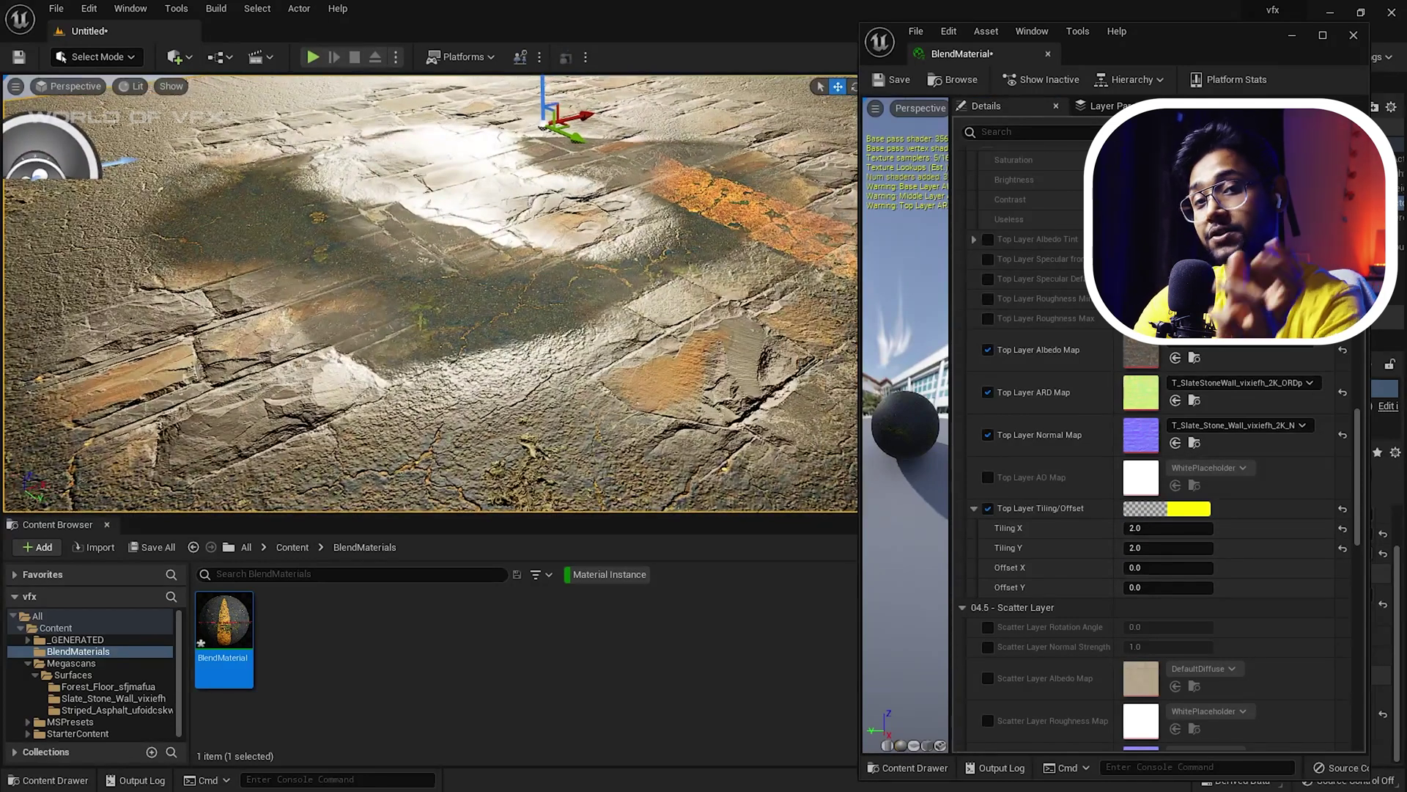
# Step: Look over the material's Scatter Layer and Puddle Layer parameters and the puddle on the ground
pyautogui.scroll(-5, 1158, 439)
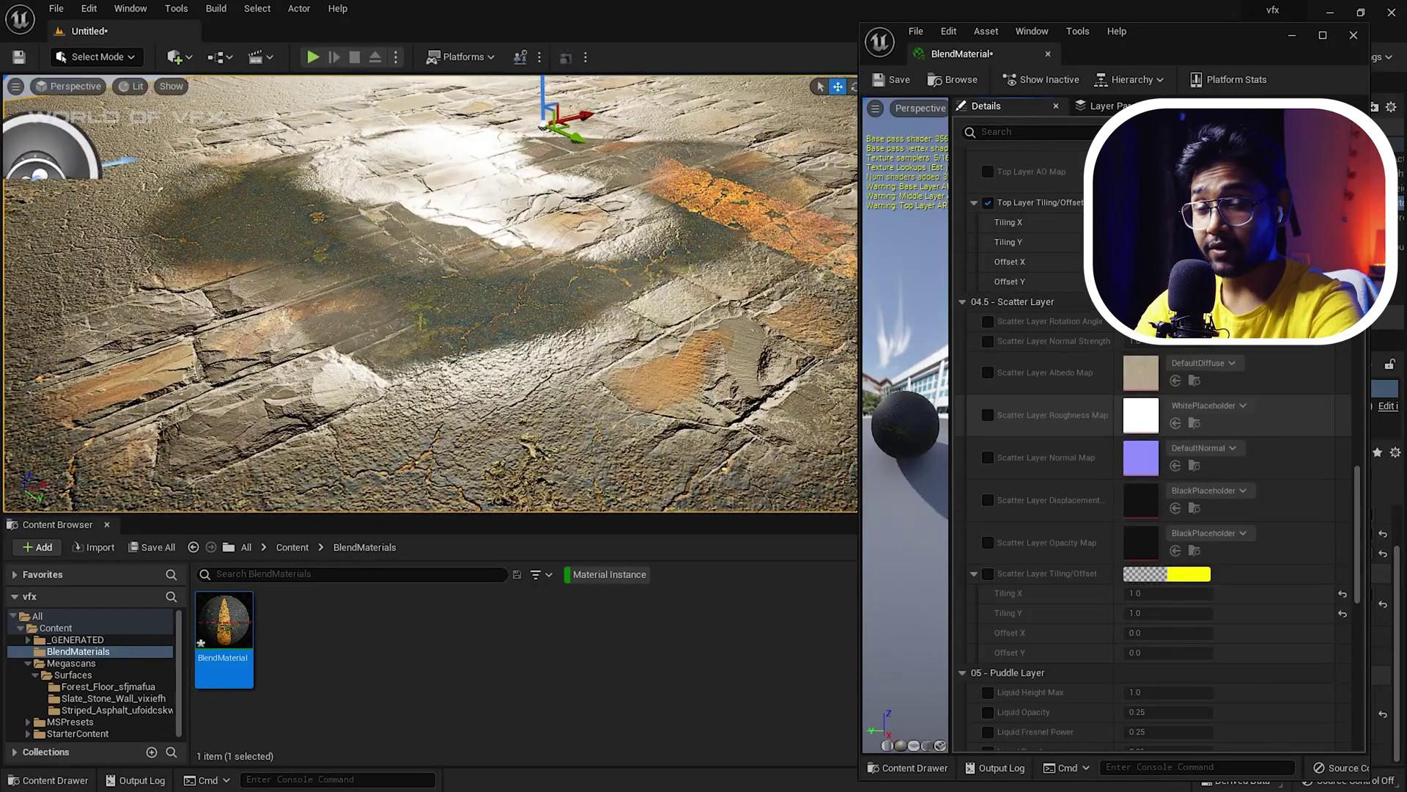
pyautogui.moveTo(469, 293); pyautogui.dragTo(440, 366, button='right')
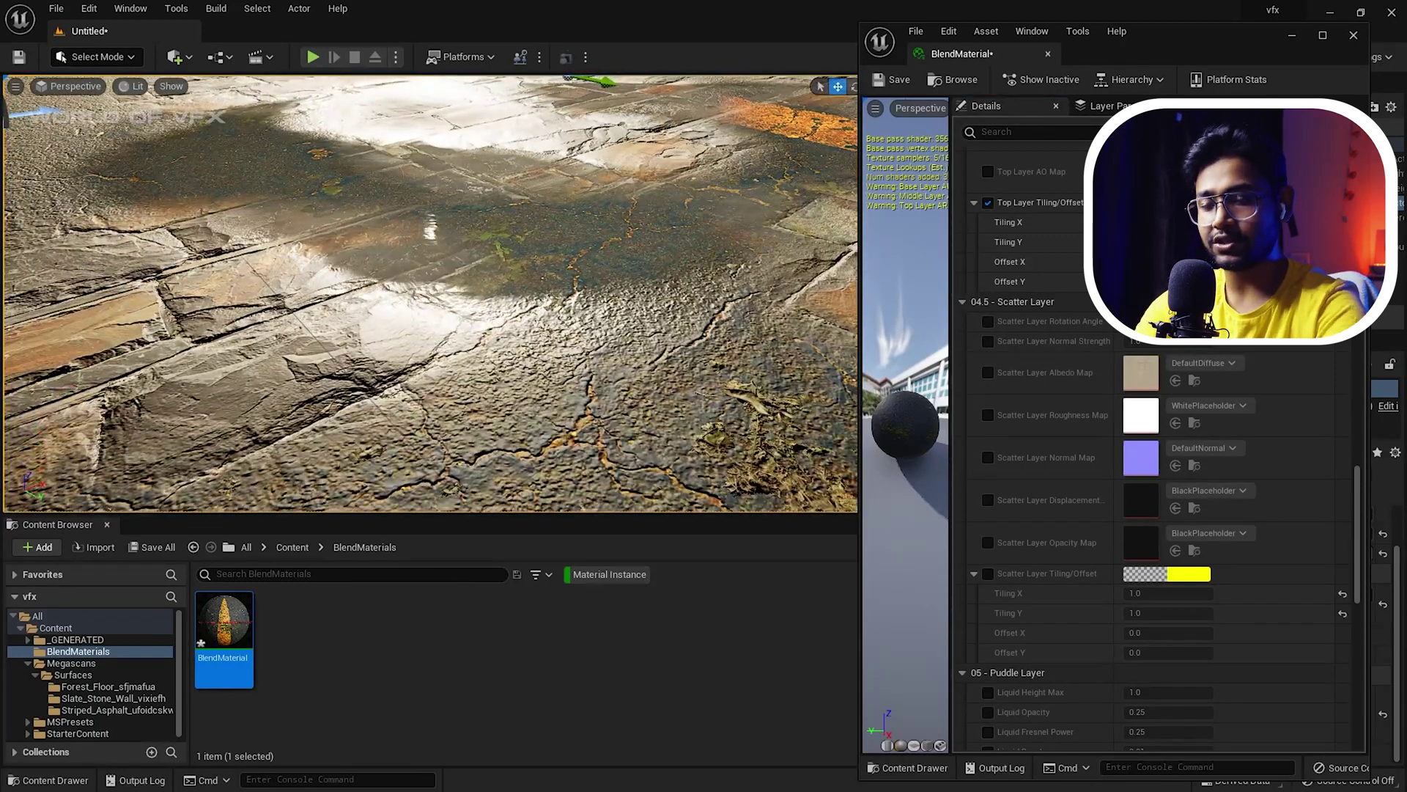
pyautogui.scroll(-5, 1158, 439)
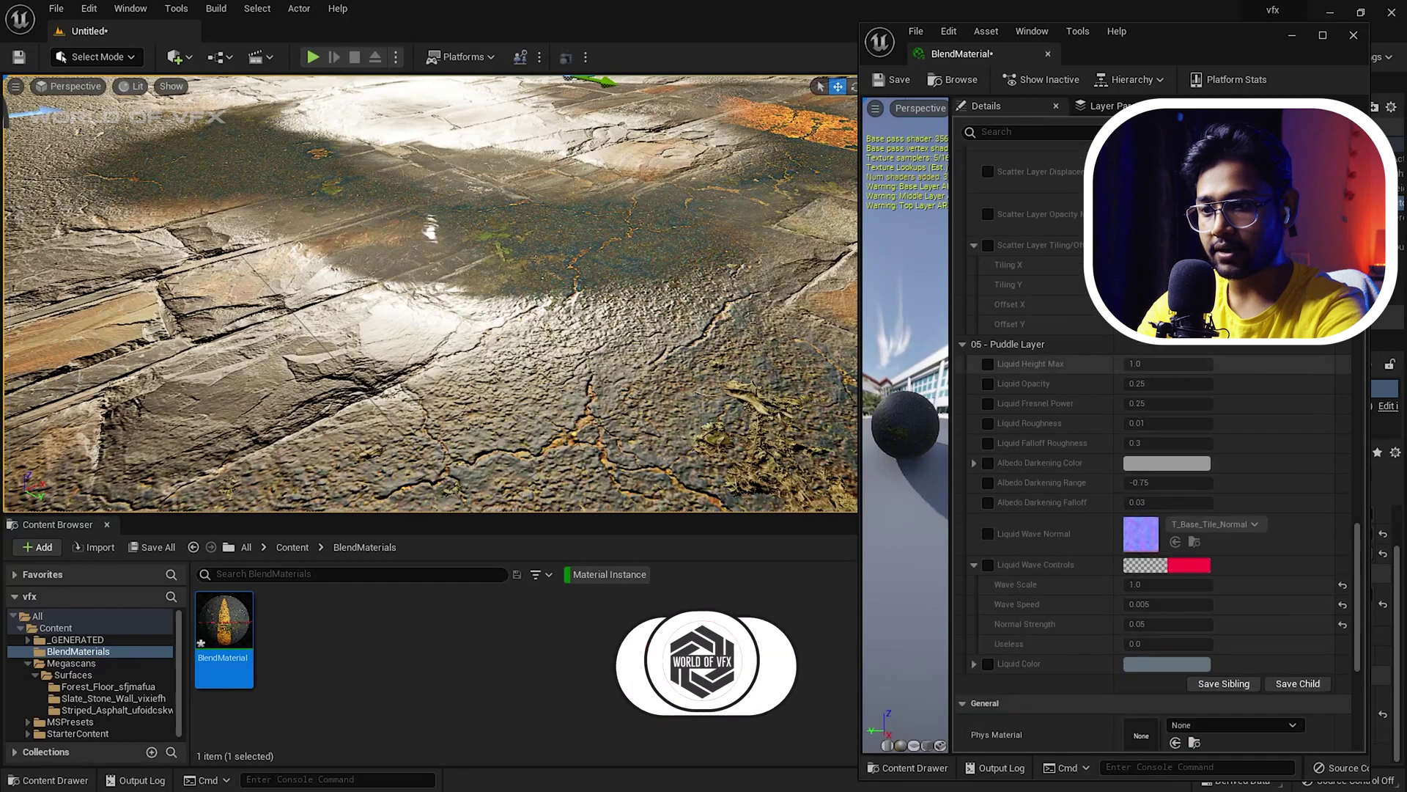
# Step: Enable Liquid Wave Controls in the Puddle Layer, set Wave Speed to 0.01, and further adjust the speed while inspecting the puddle up close
pyautogui.scroll(-1, 1158, 440)
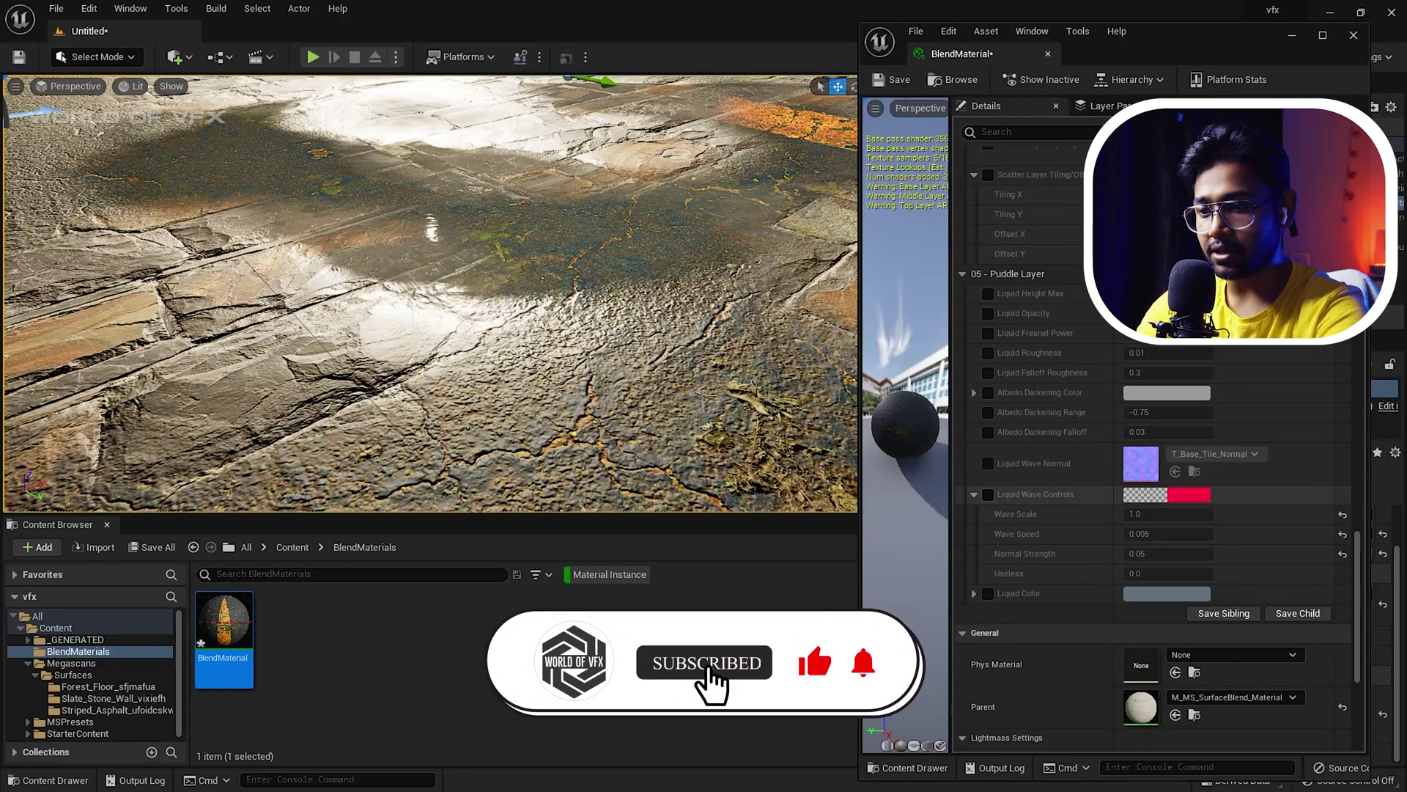
pyautogui.click(988, 494)
pyautogui.click(1150, 533)
pyautogui.write('.01')
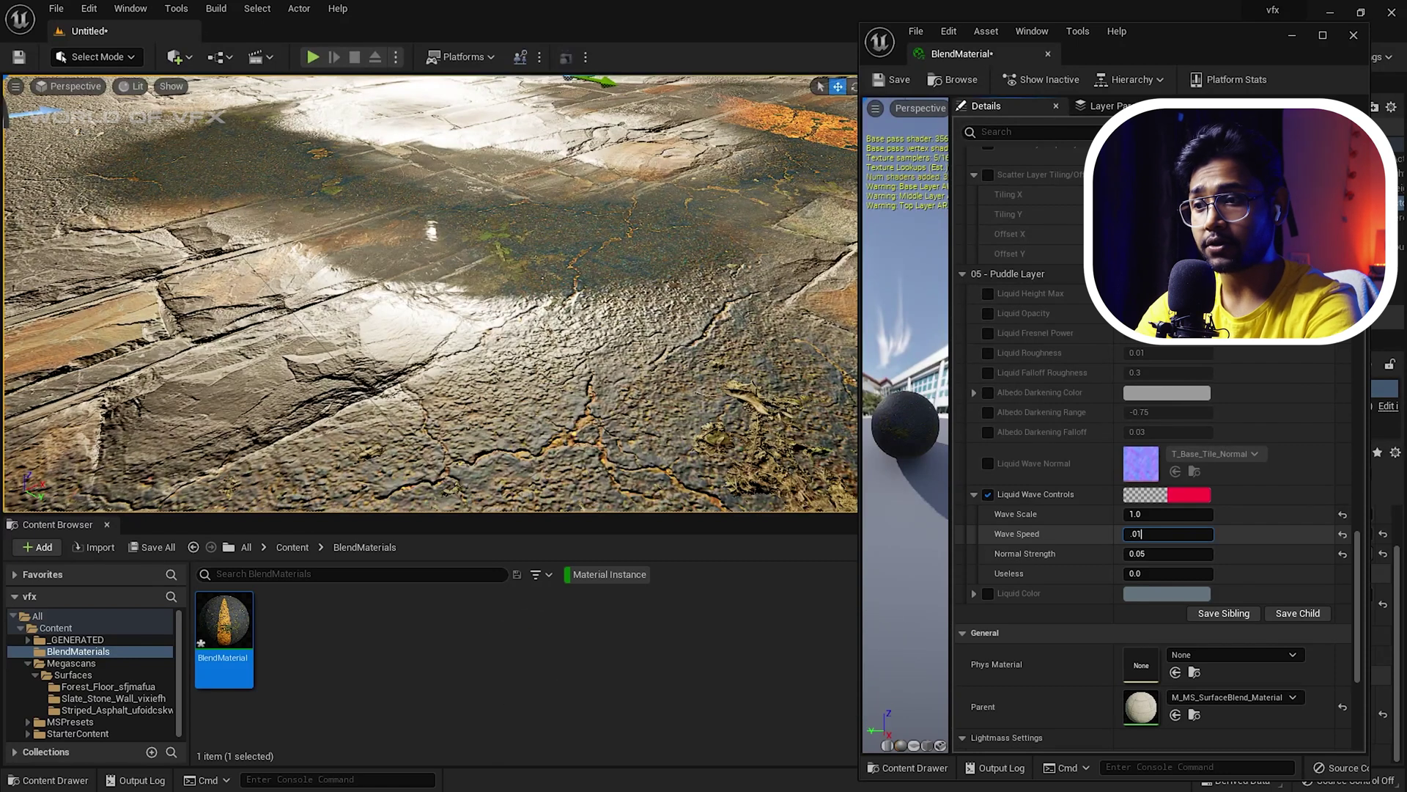
pyautogui.moveTo(431, 293); pyautogui.dragTo(381, 249, button='right')
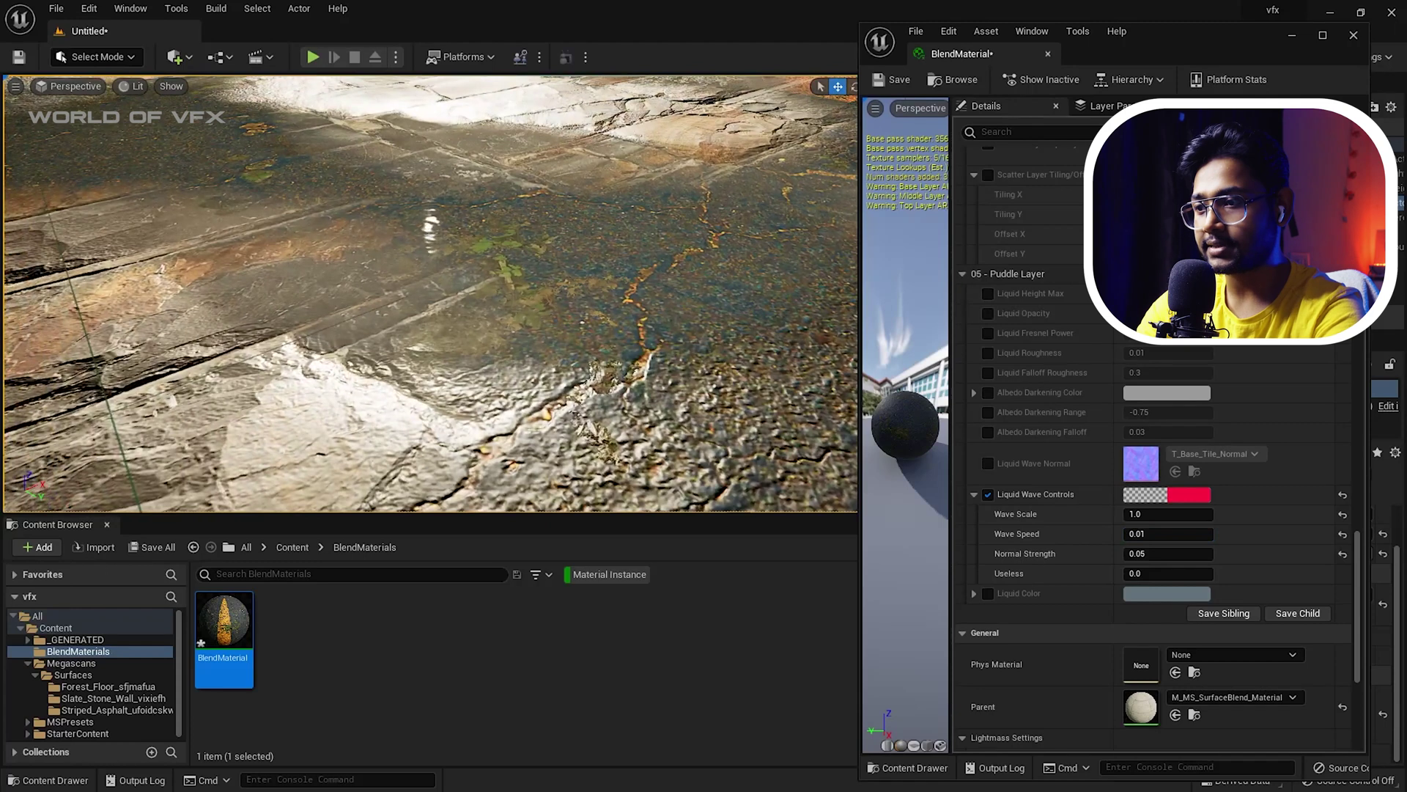
pyautogui.moveTo(1187, 534); pyautogui.dragTo(1202, 534)
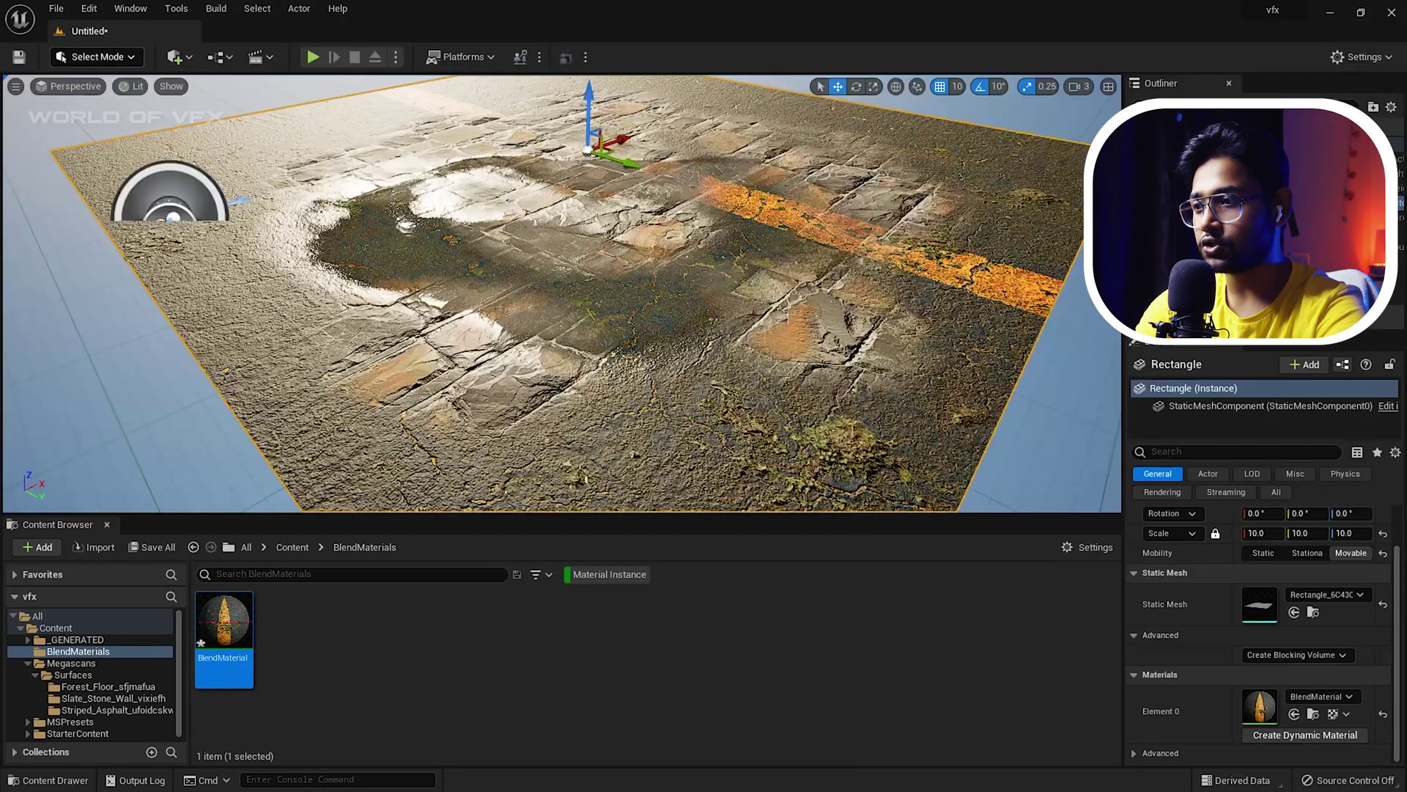
# Step: Switch the viewport to the CineCameraActor view and reframe the shot on the puddle and stones
pyautogui.click(95, 56)
pyautogui.click(73, 86)
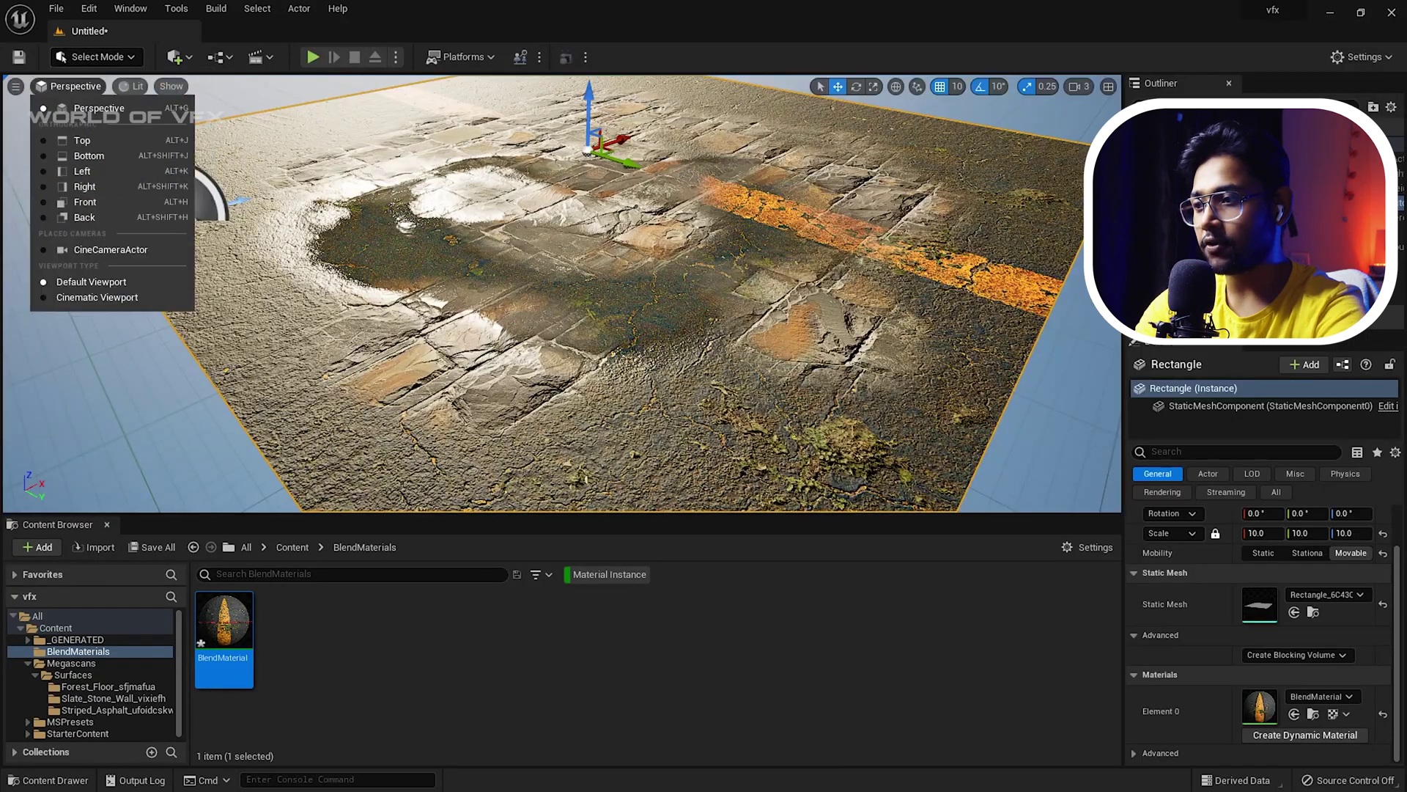
pyautogui.click(110, 250)
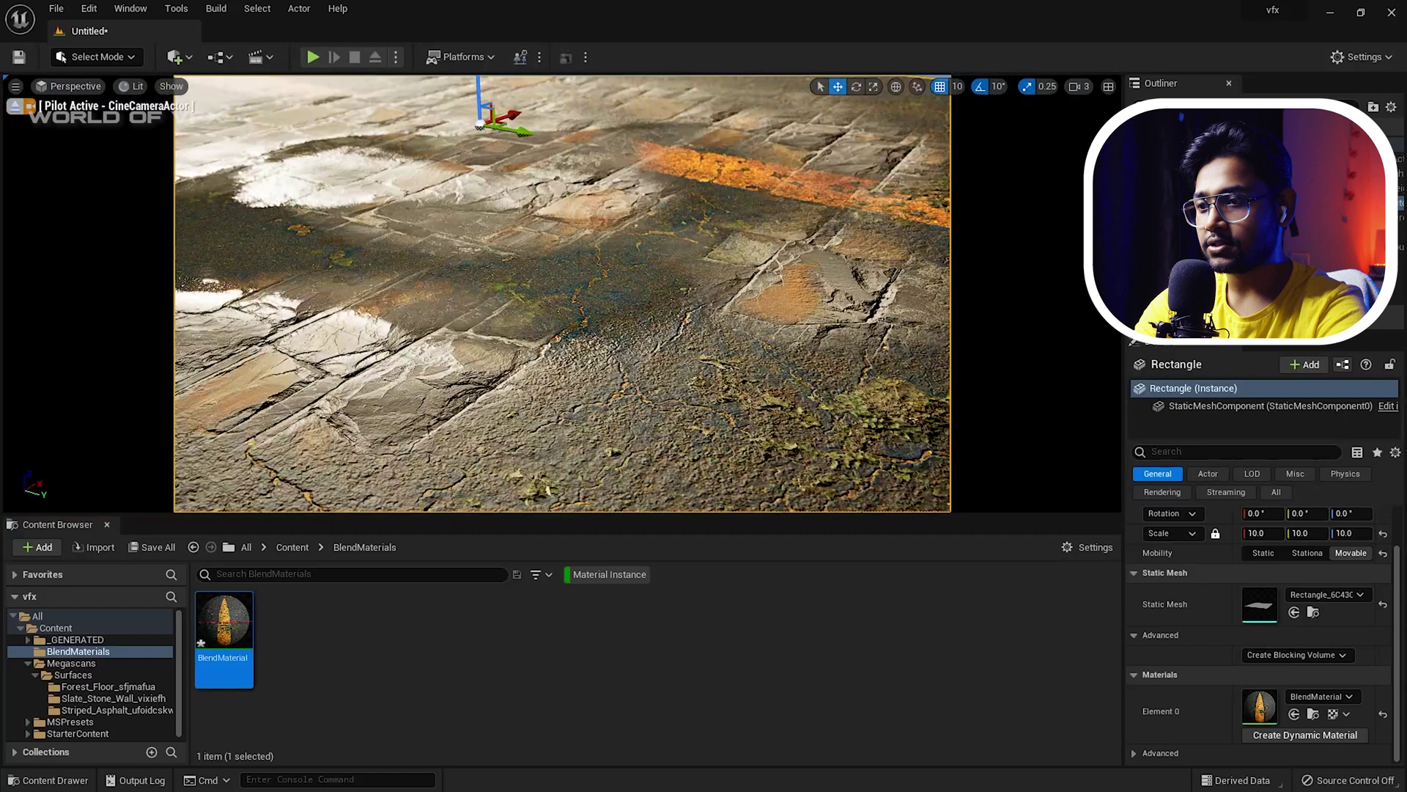
pyautogui.moveTo(562, 294); pyautogui.dragTo(671, 293, button='middle')
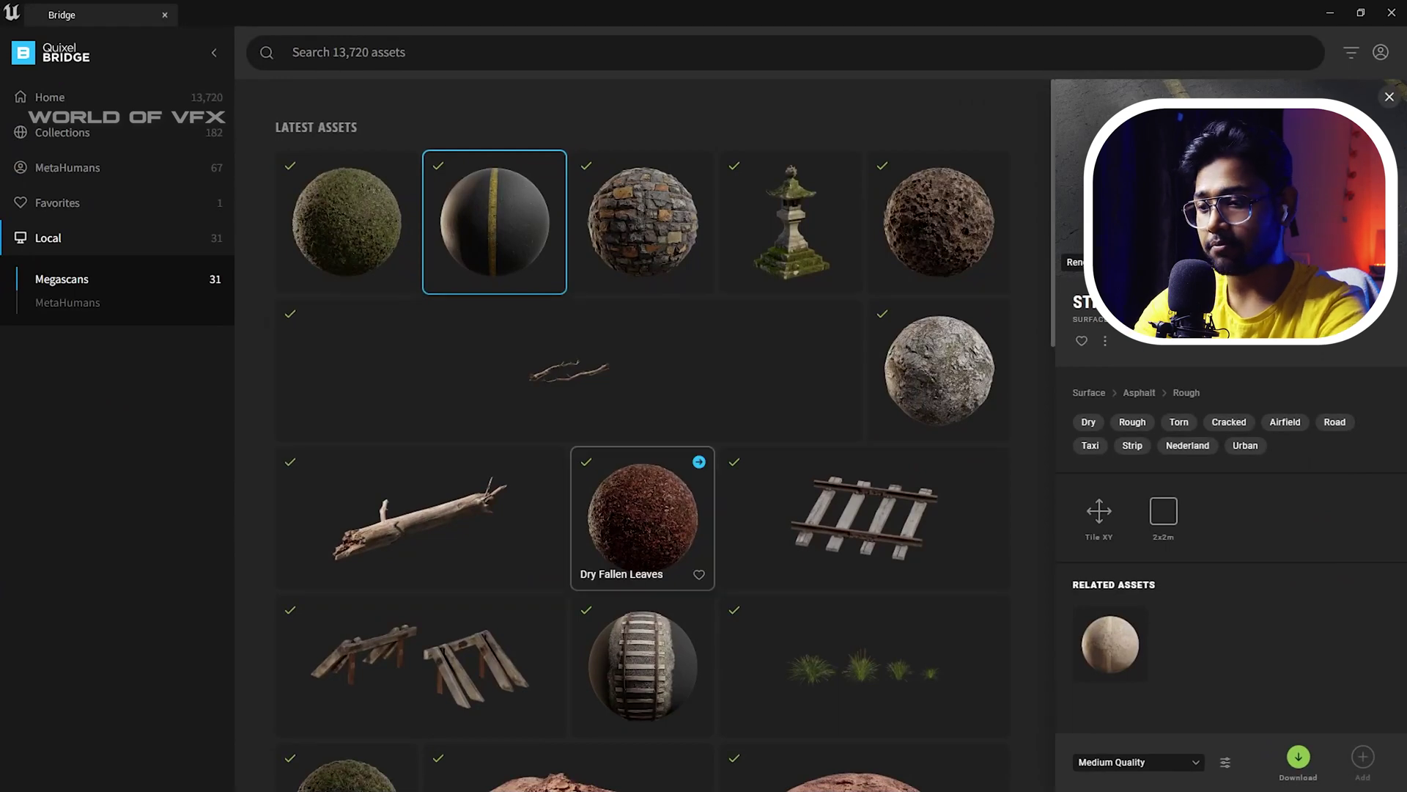
# Step: Bring the Modular Railway Track Buffer from Quixel Bridge into the project and position its static mesh on the ground by the puddle
pyautogui.scroll(-4, 629, 518)
pyautogui.click(420, 373)
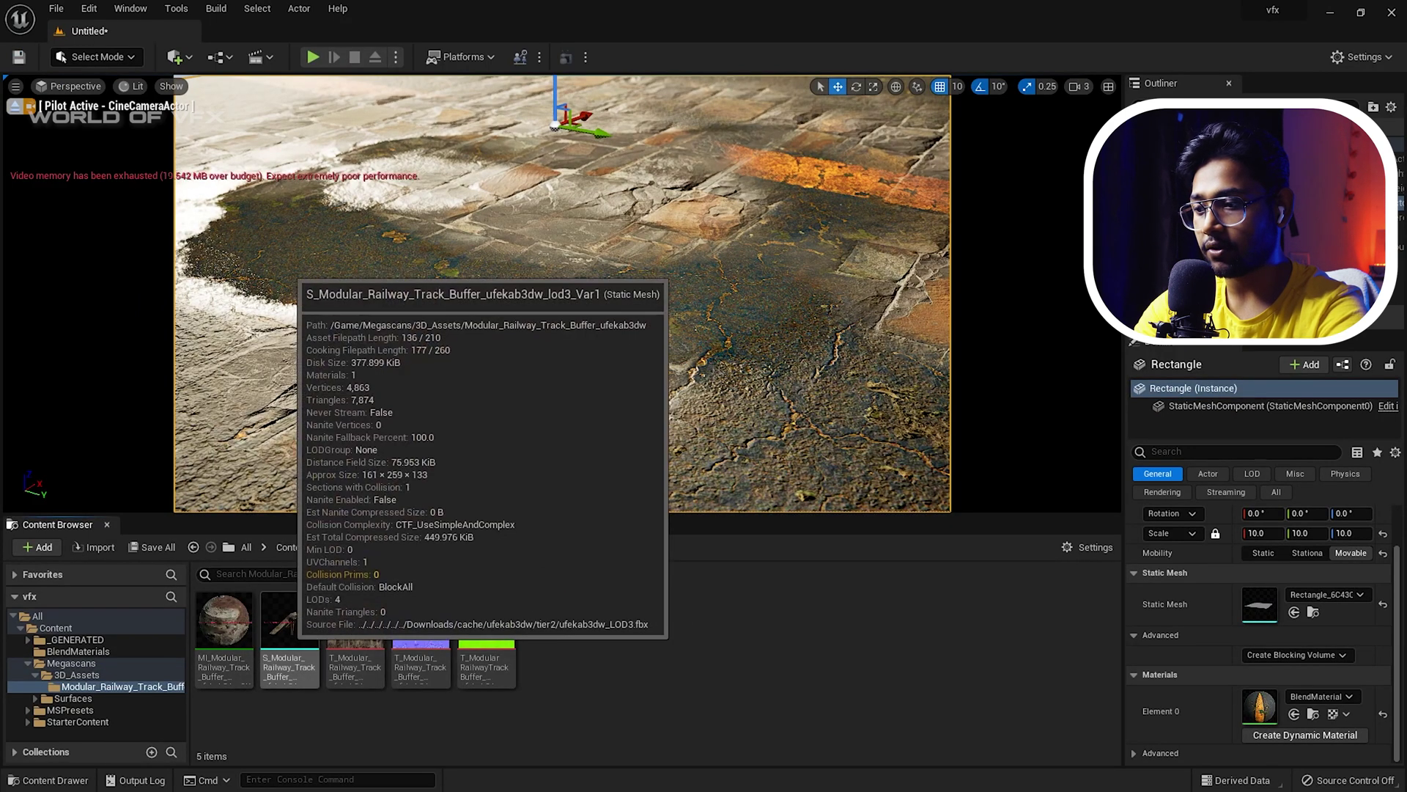
pyautogui.moveTo(290, 630); pyautogui.dragTo(644, 308)
pyautogui.moveTo(476, 403); pyautogui.dragTo(388, 462)
pyautogui.press('e')
pyautogui.press('r')
pyautogui.press('w')
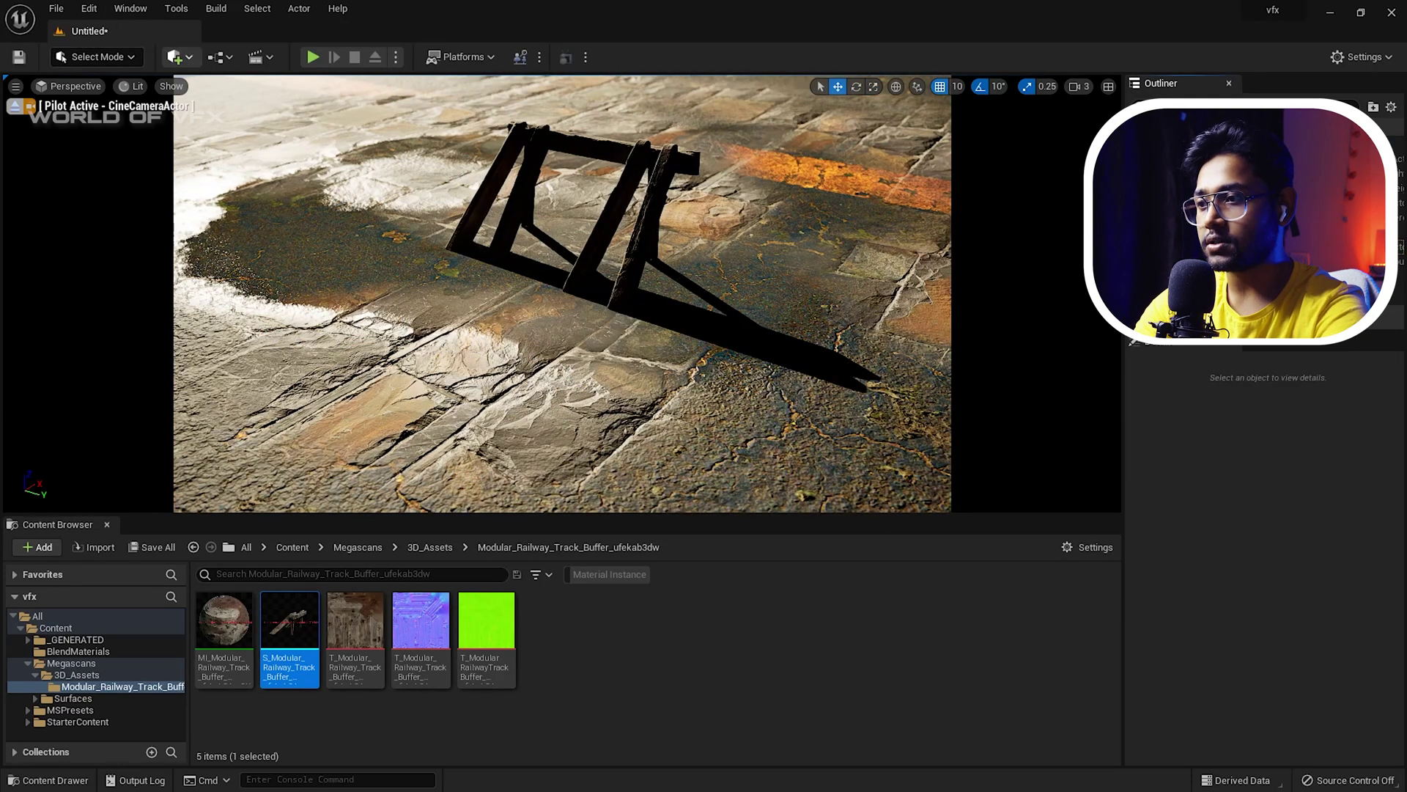
# Step: Add an HDRI Backdrop to the scene, set its Size to 500, and hide the scene's existing warm light
pyautogui.click(176, 56)
pyautogui.moveTo(211, 193)
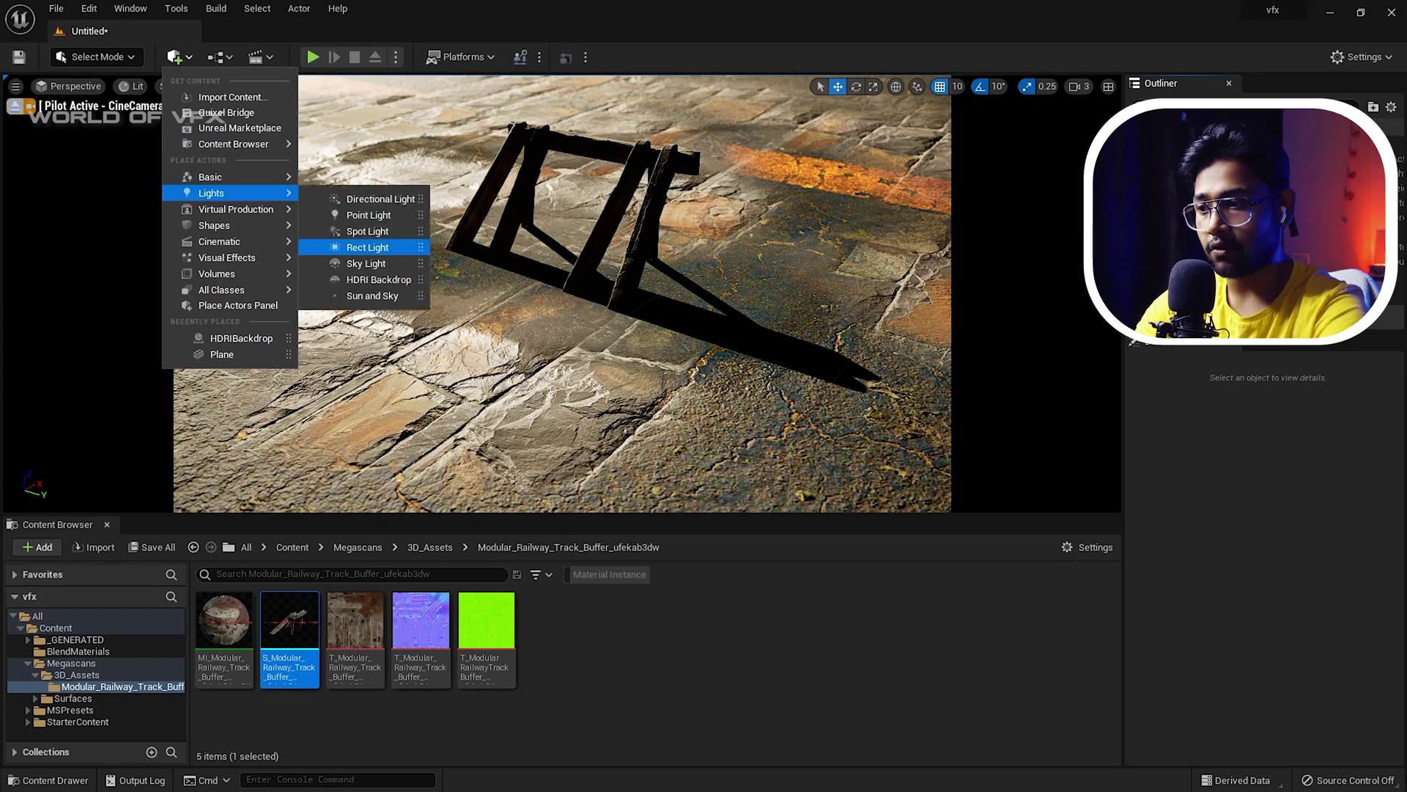
pyautogui.click(379, 279)
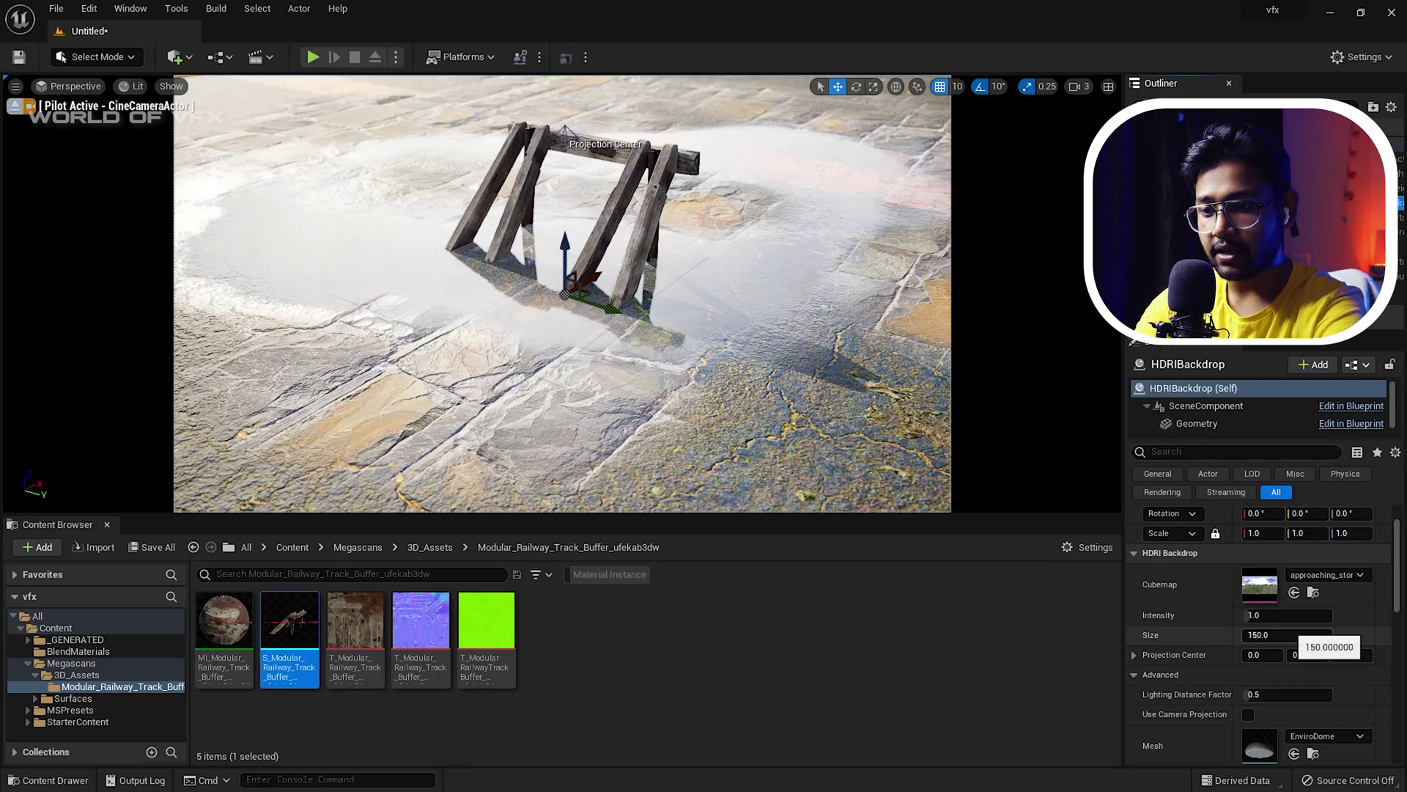
pyautogui.write('500')
pyautogui.press('Return')
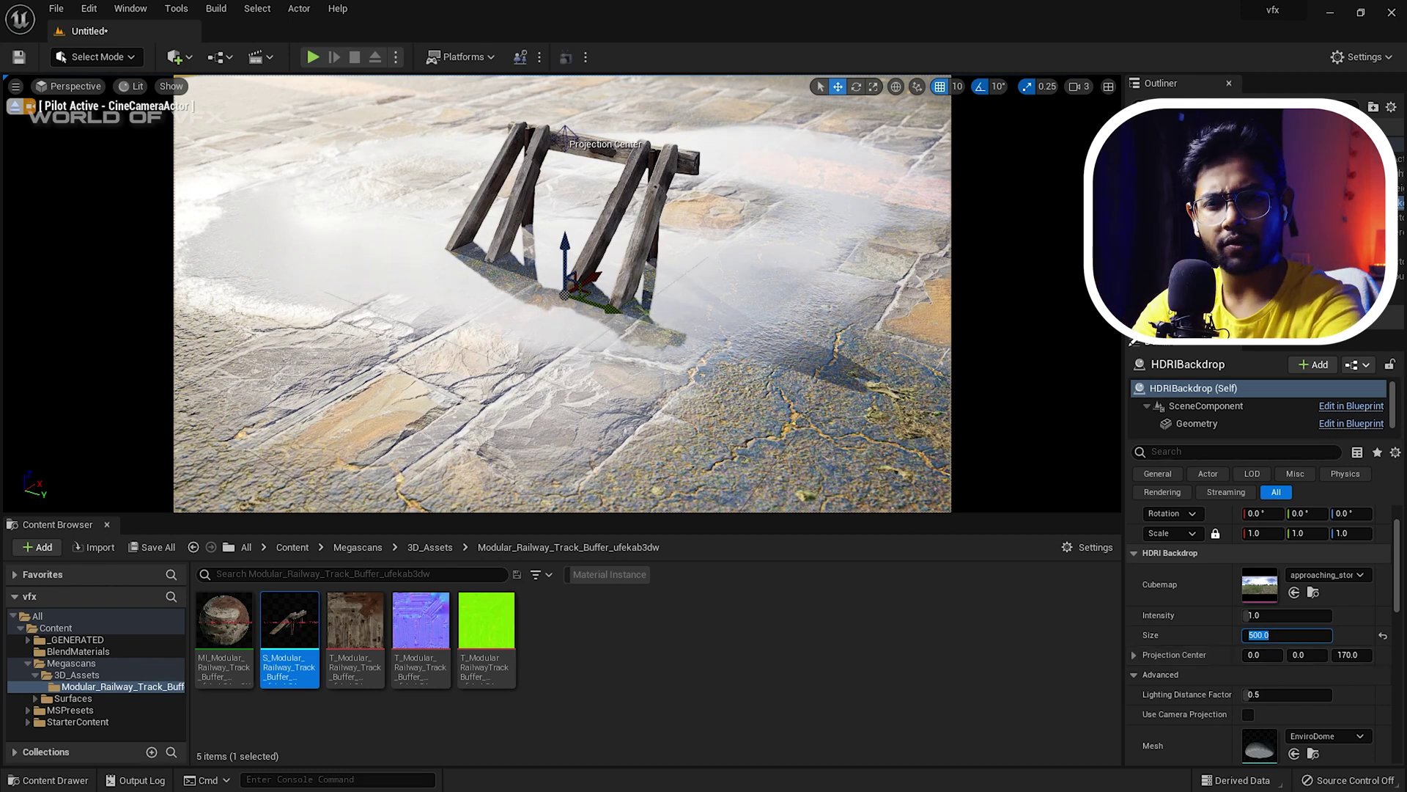
pyautogui.click(1141, 174)
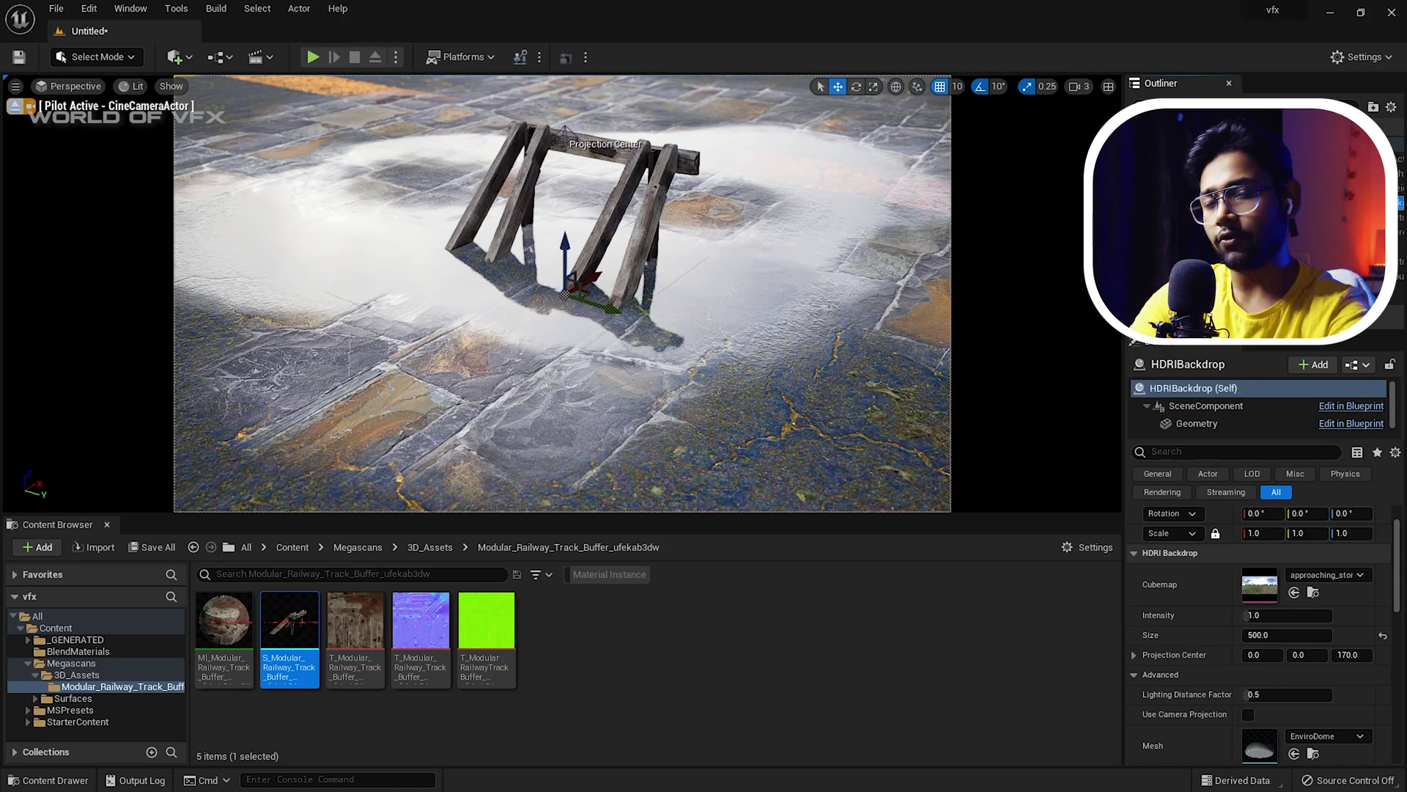
# Step: Locate the HDRI Backdrop's current cubemap in the project content and replace it with DaylightAmbientCubemap
pyautogui.scroll(1, 1246, 630)
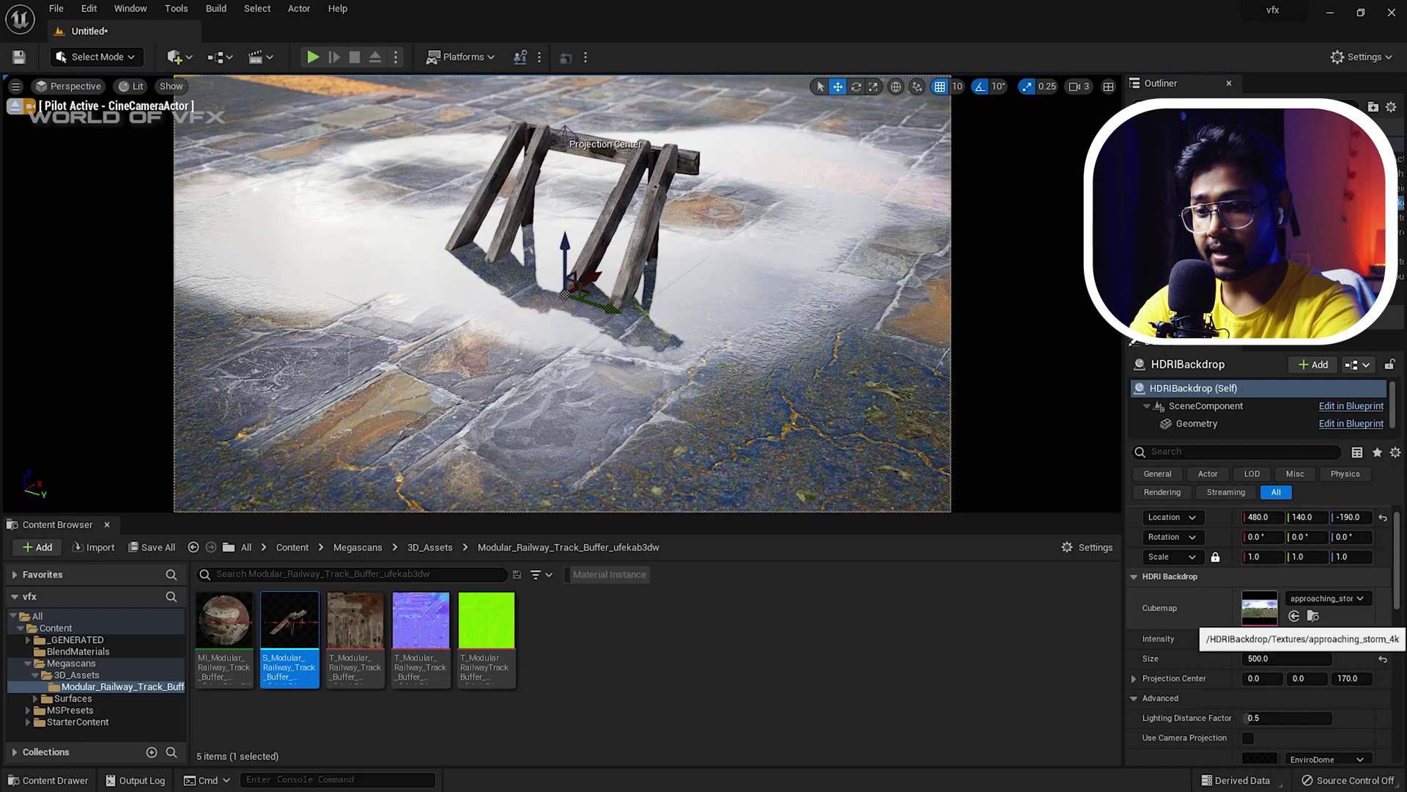
pyautogui.click(1313, 615)
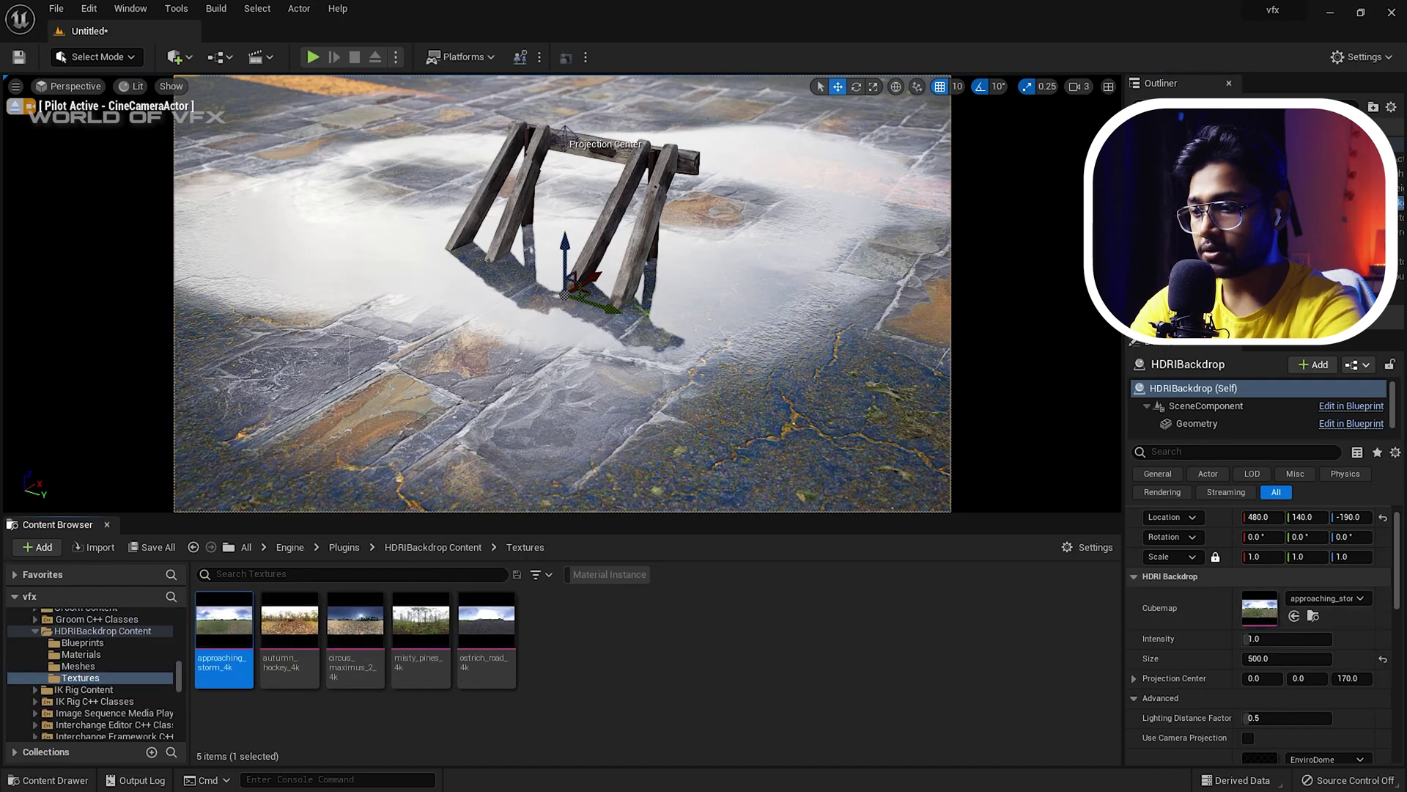
pyautogui.click(1324, 598)
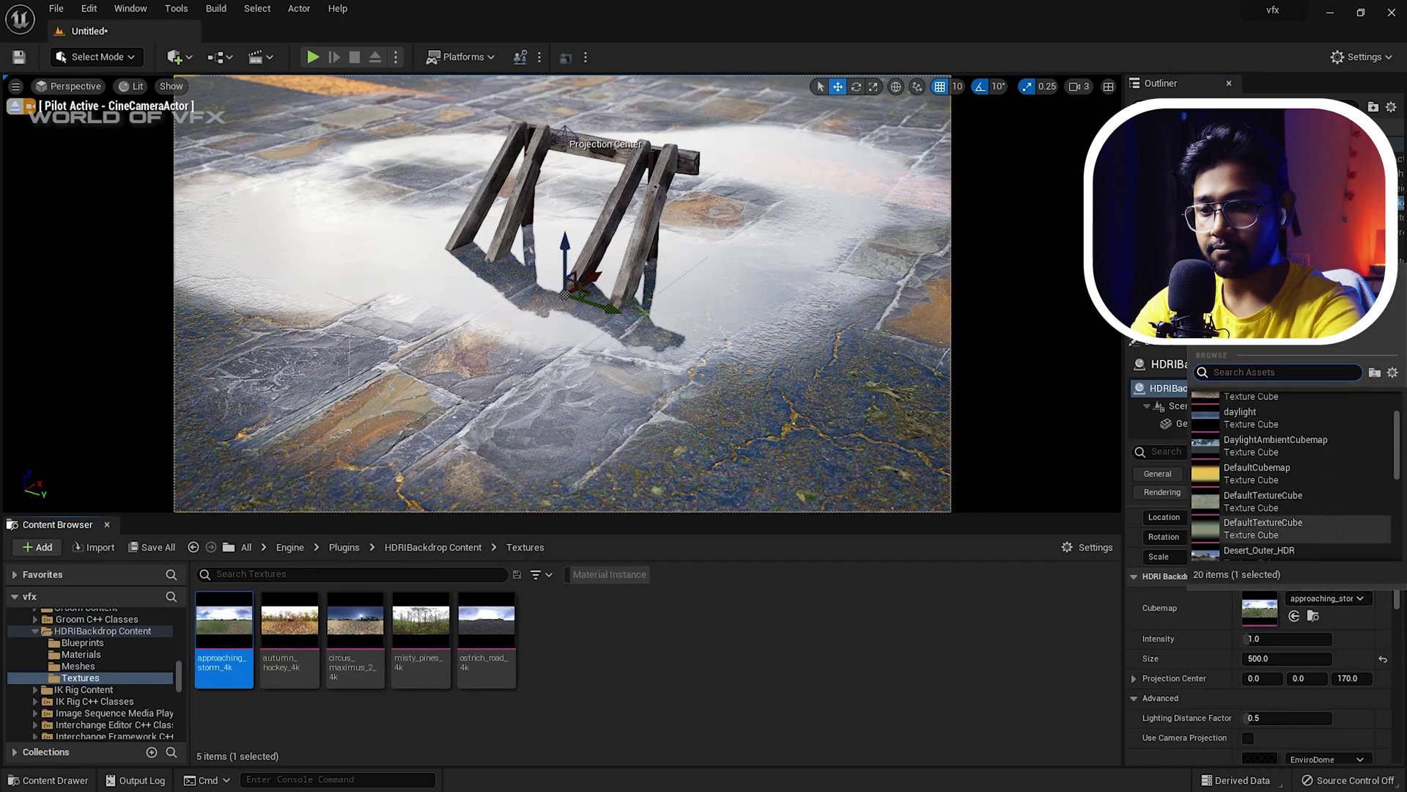
pyautogui.click(1275, 445)
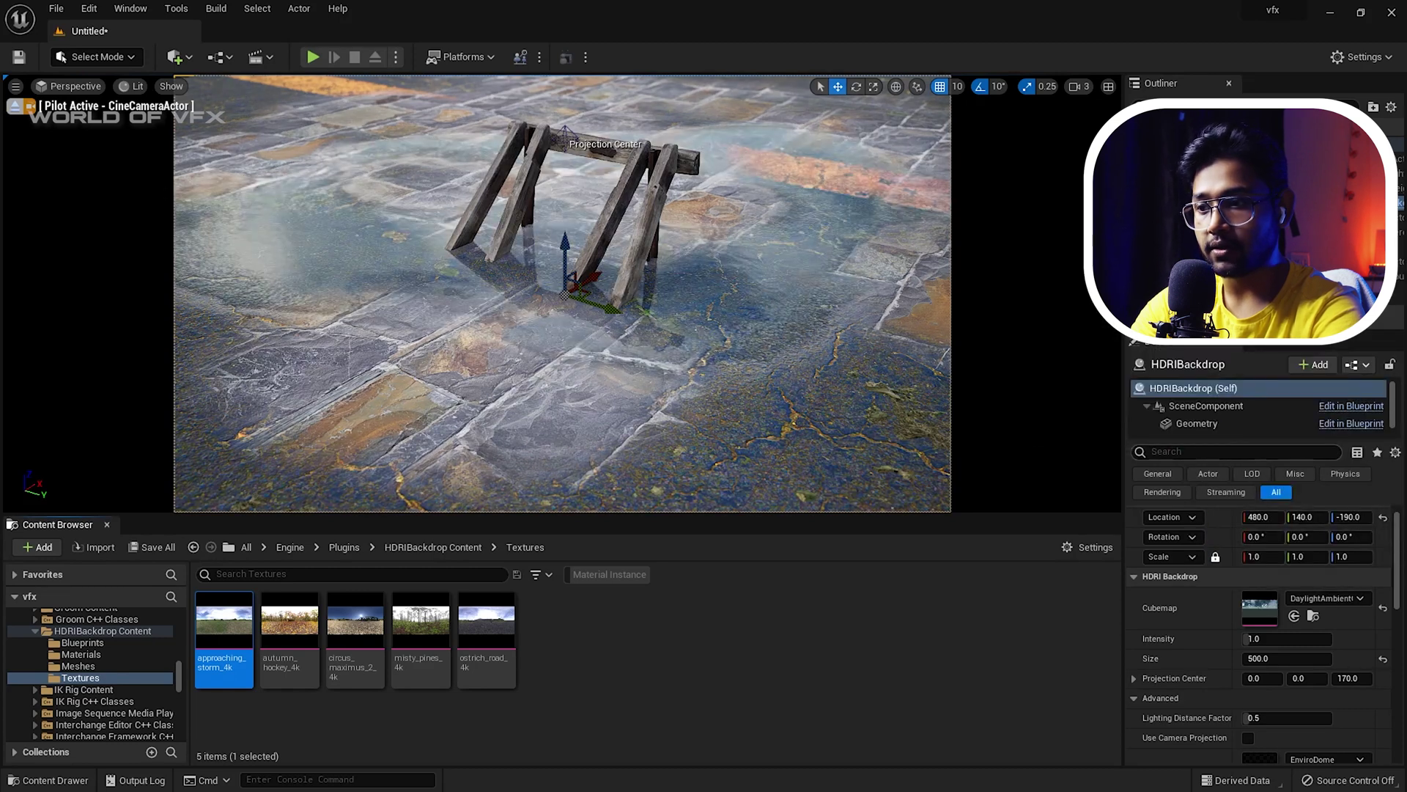